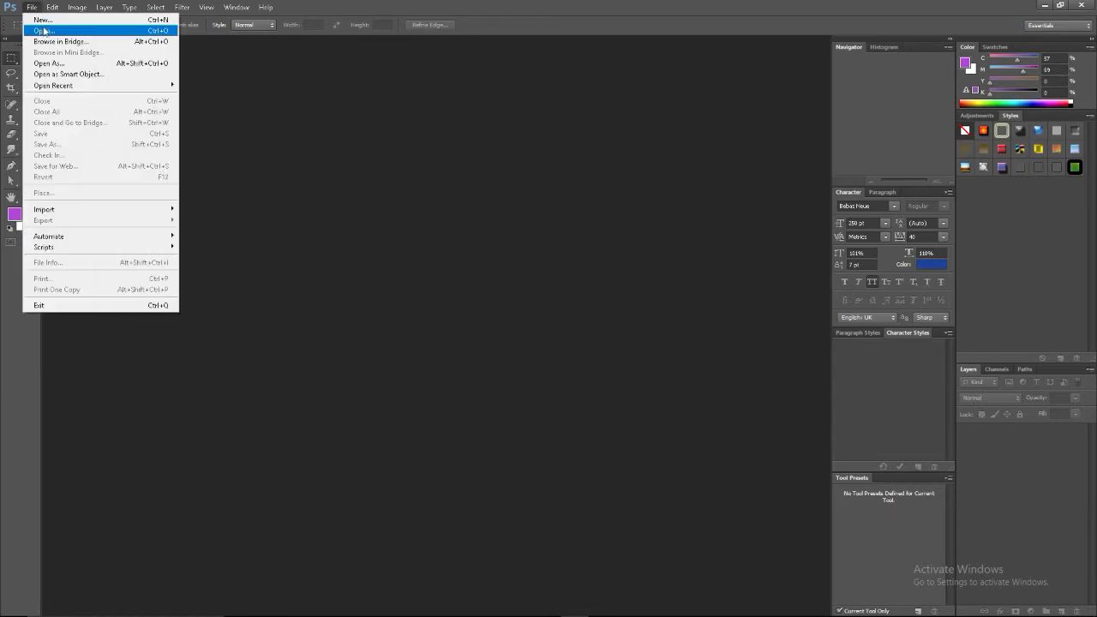
Create a new blank document 1280 pixels wide
double_click(512, 207)
type("1280")
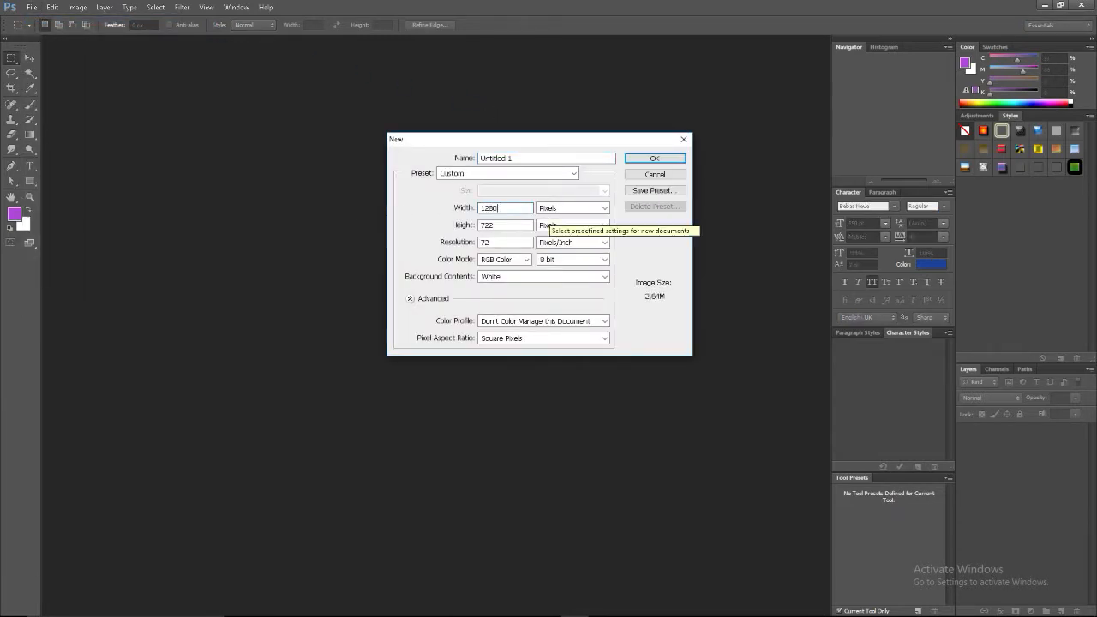
key("Tab")
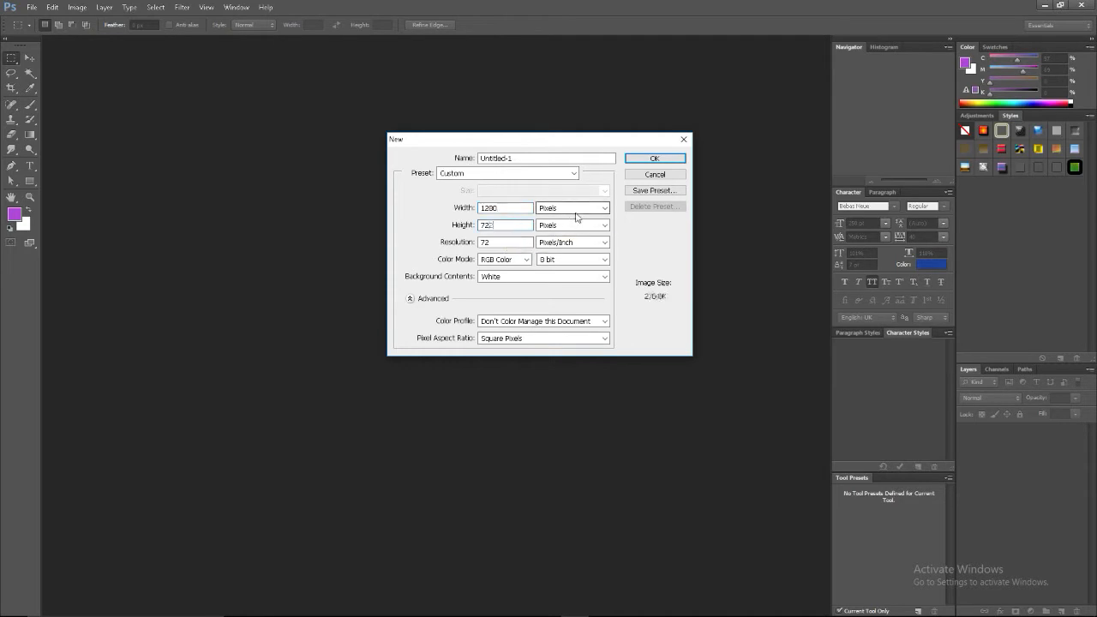
key("Return")
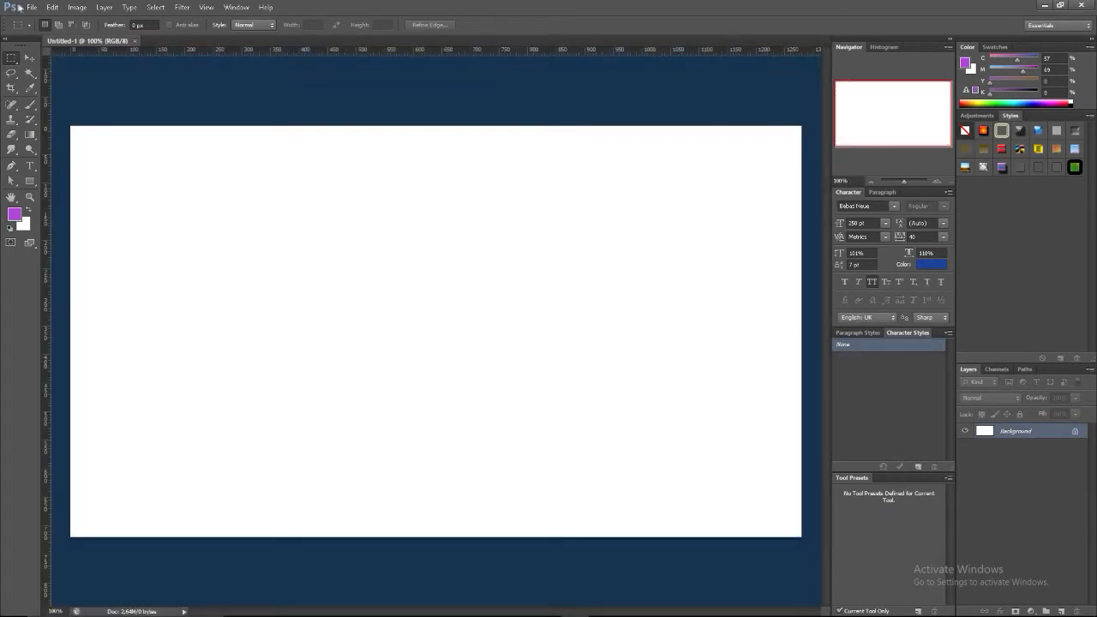
Open the image file thispackgivesyouhacks.png
left_click(32, 8)
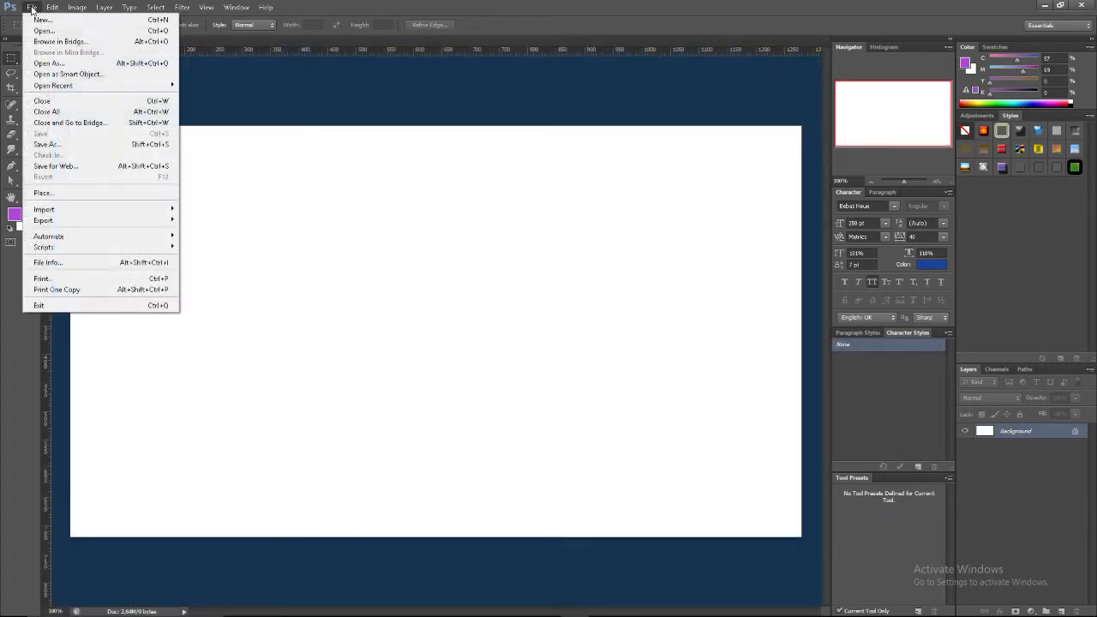
left_click(34, 30)
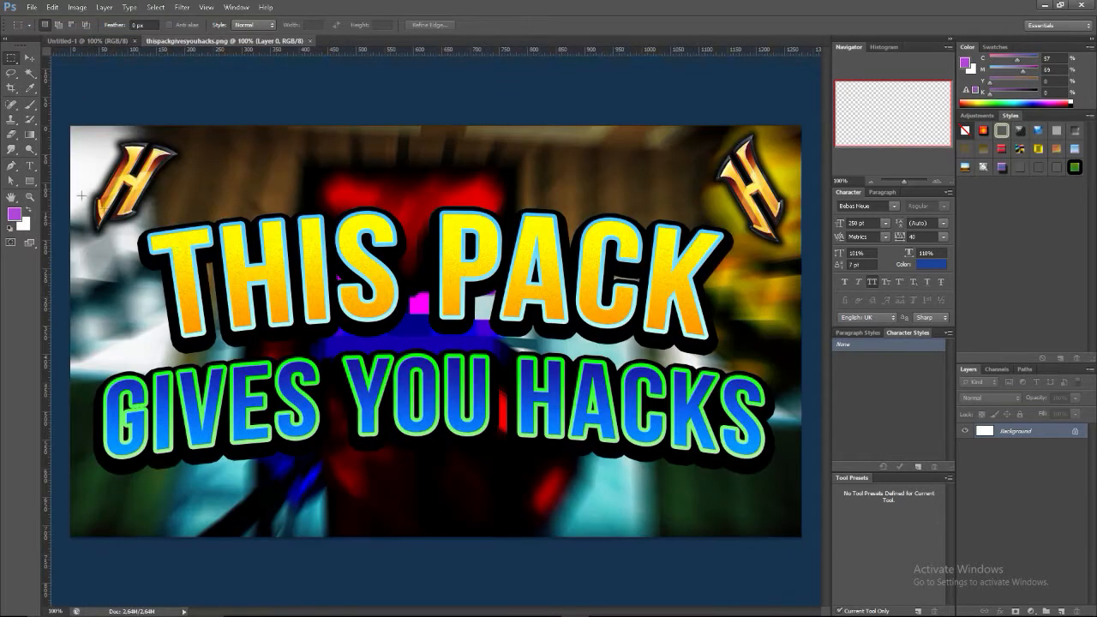
Scale down and reposition the Skywars screenshot layer so the whole image fits the canvas
left_click(29, 59)
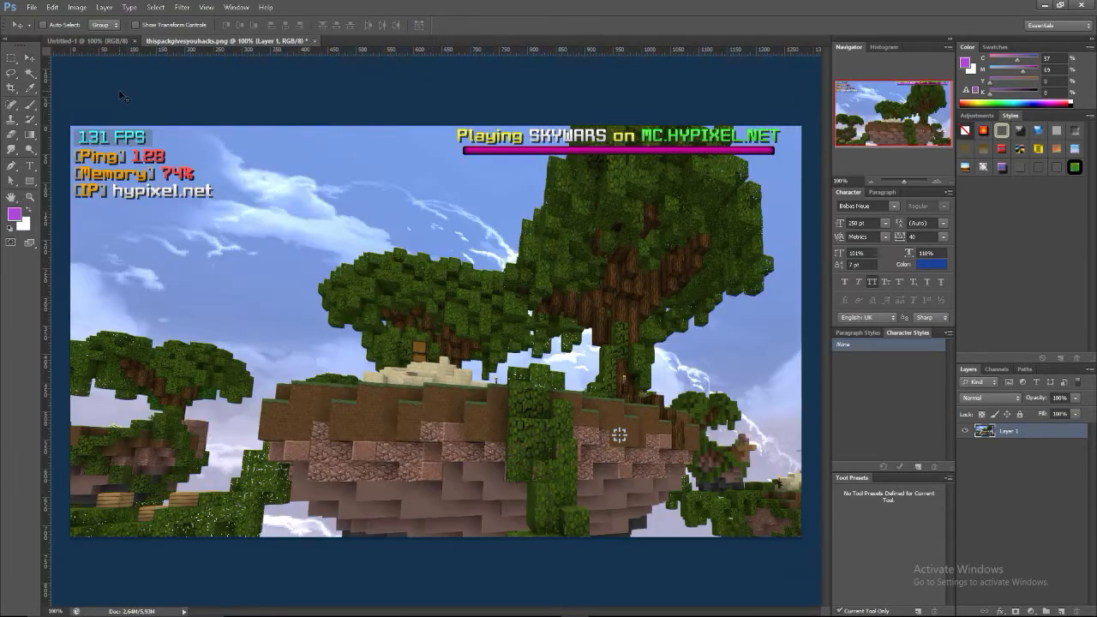
key("ctrl+t")
left_click_drag(72, 127, 445, 274)
left_click_drag(574, 370, 227, 175)
left_click_drag(819, 545, 807, 511)
left_click(573, 24)
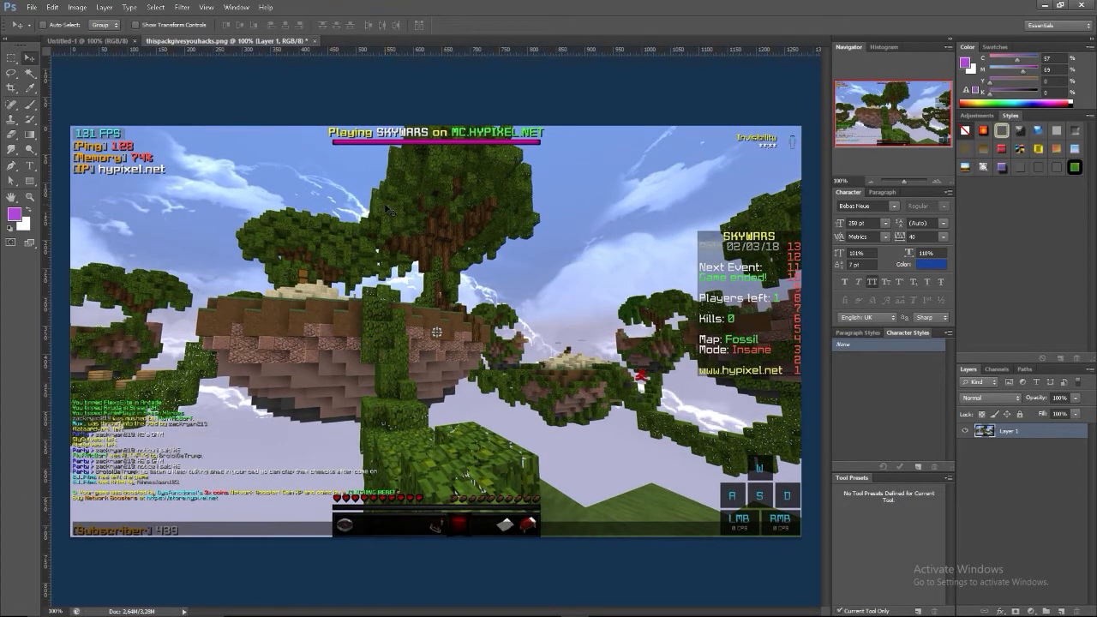
left_click_drag(386, 208, 385, 205)
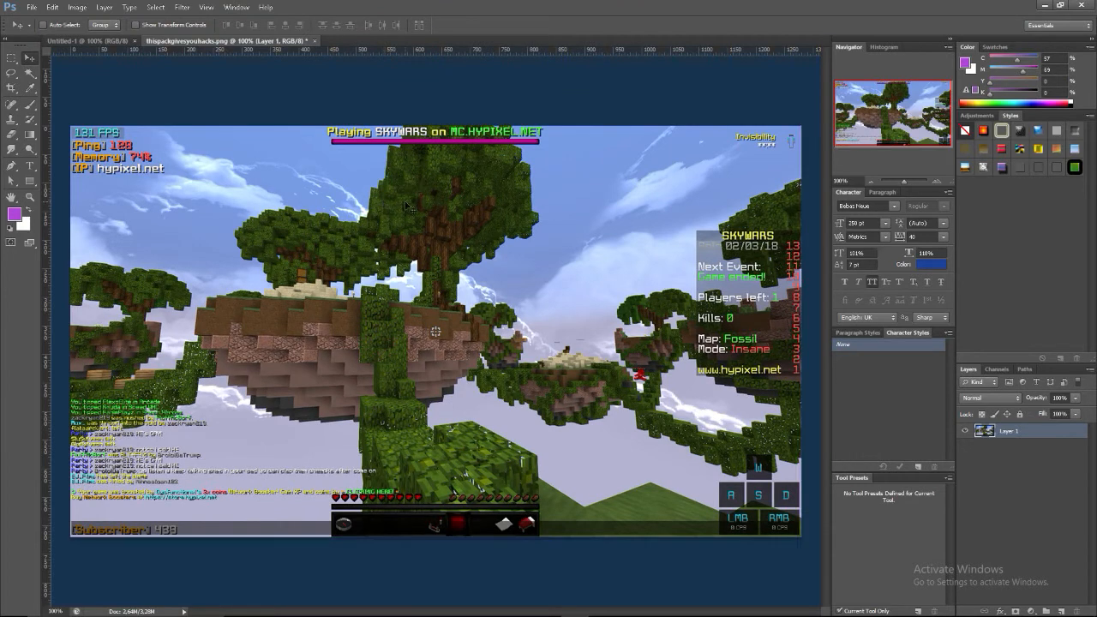
Enlarge the screenshot layer to about 100.3% and nudge it so it covers the whole canvas
key("ctrl+t")
left_click_drag(802, 536, 804, 539)
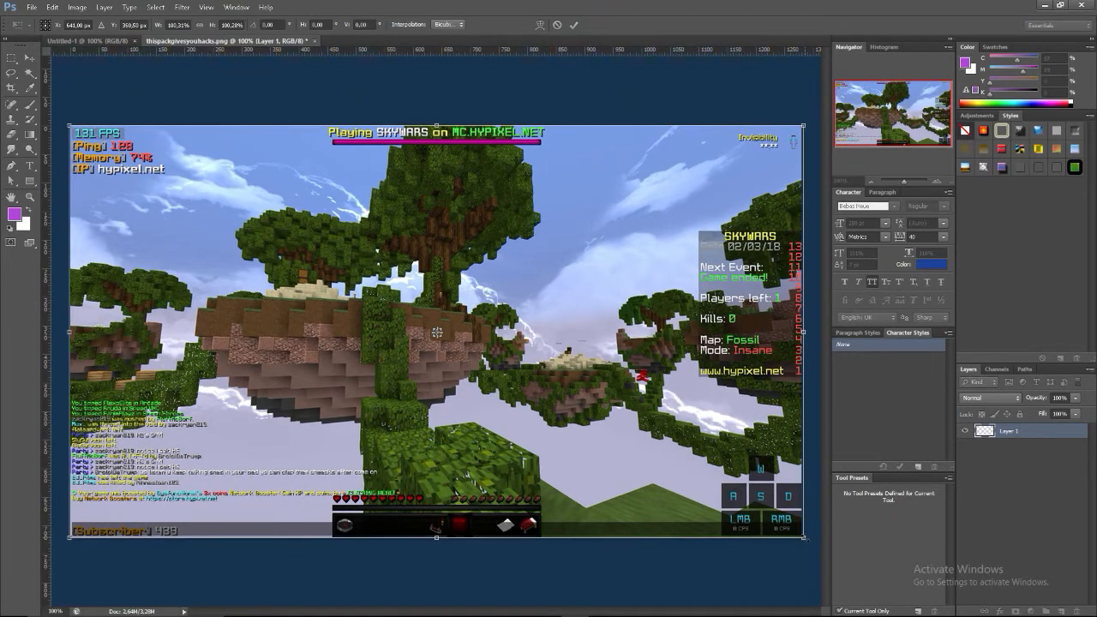
key("Left")
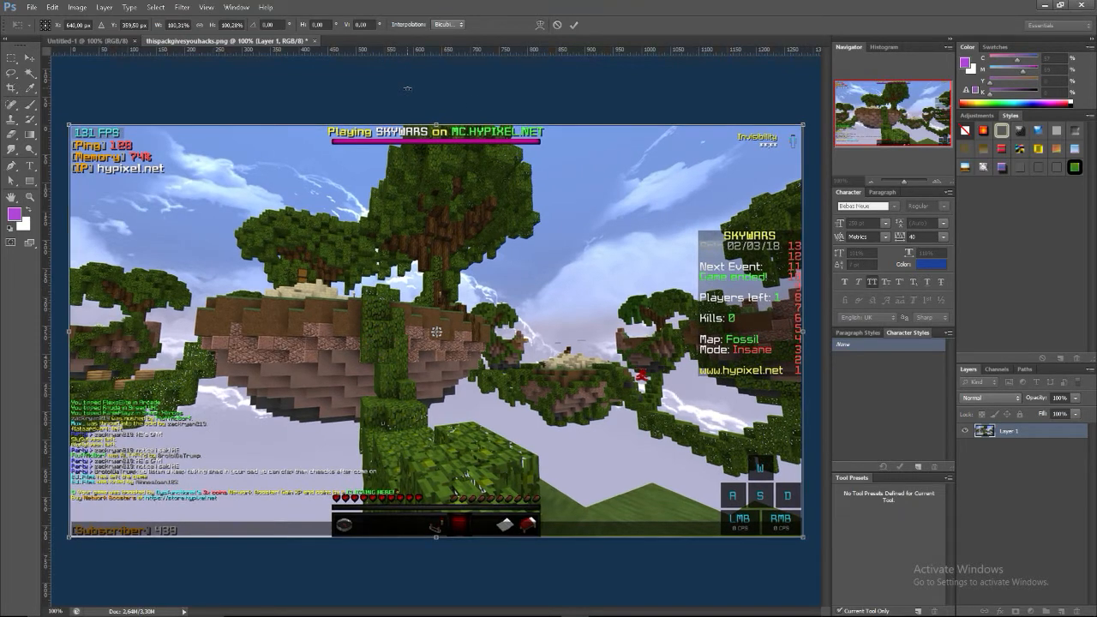
left_click(573, 26)
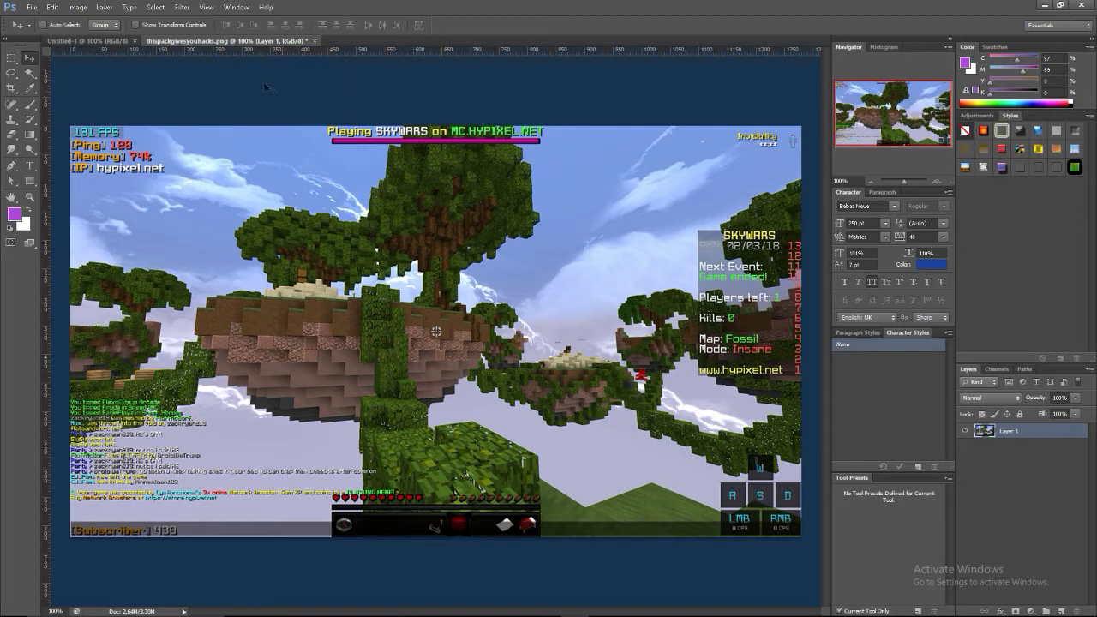
Cut the screenshot's thin outer border to a new layer, using an inverted rectangular selection slightly inset from the canvas edges
left_click(11, 58)
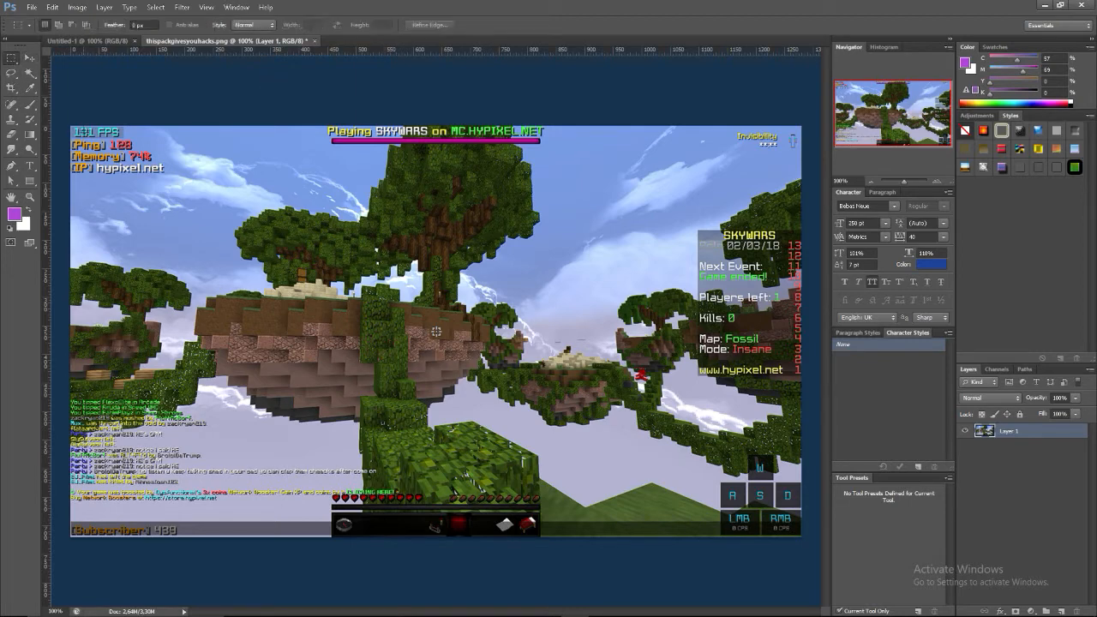
left_click_drag(82, 136, 789, 525)
right_click(13, 59)
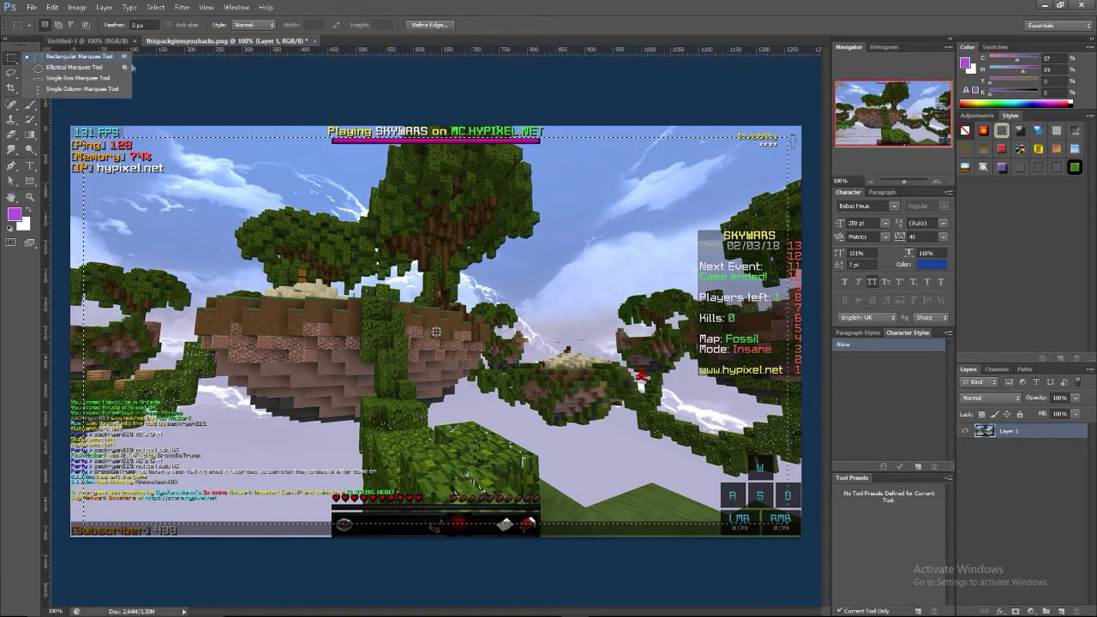
right_click(307, 231)
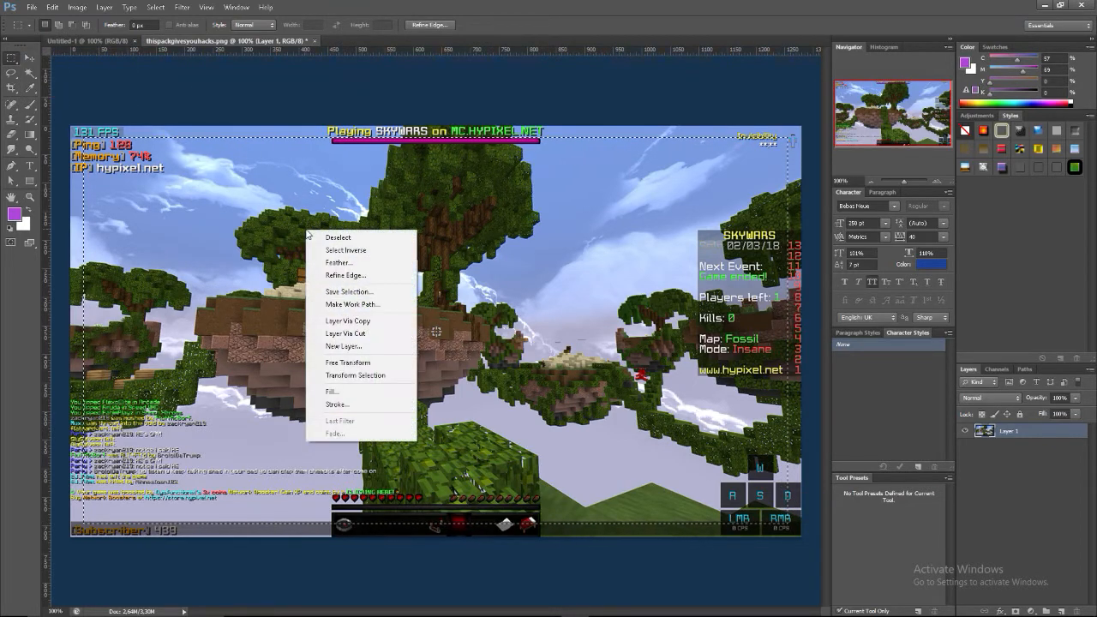
left_click(348, 252)
right_click(351, 253)
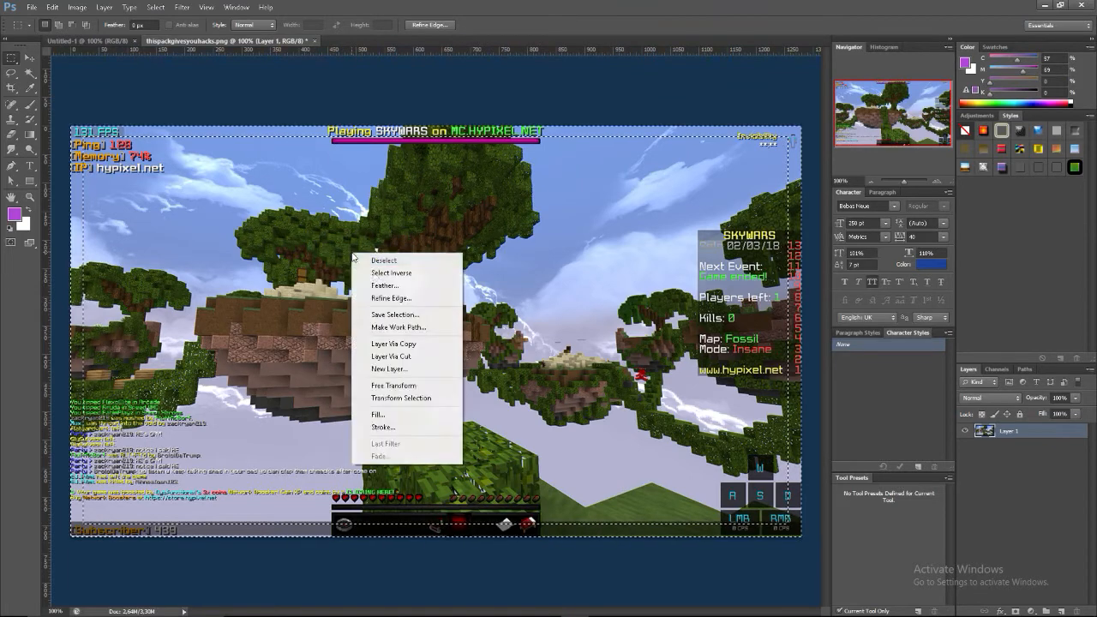
left_click(399, 356)
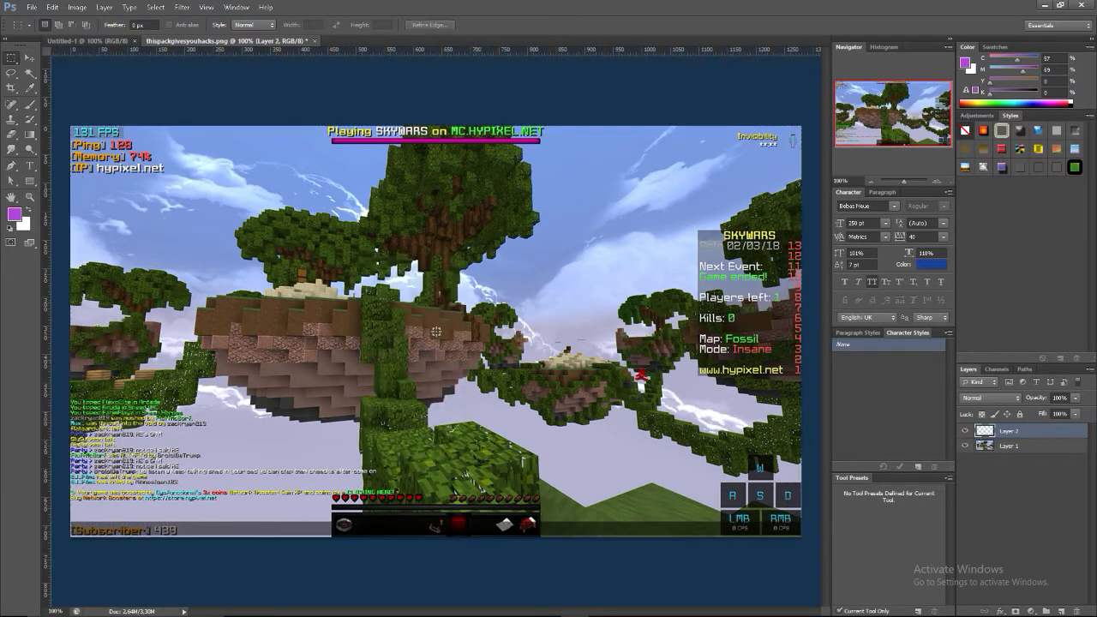
Add a drop shadow to the border layer with a 35% spread and a size of 40 px
double_click(1045, 438)
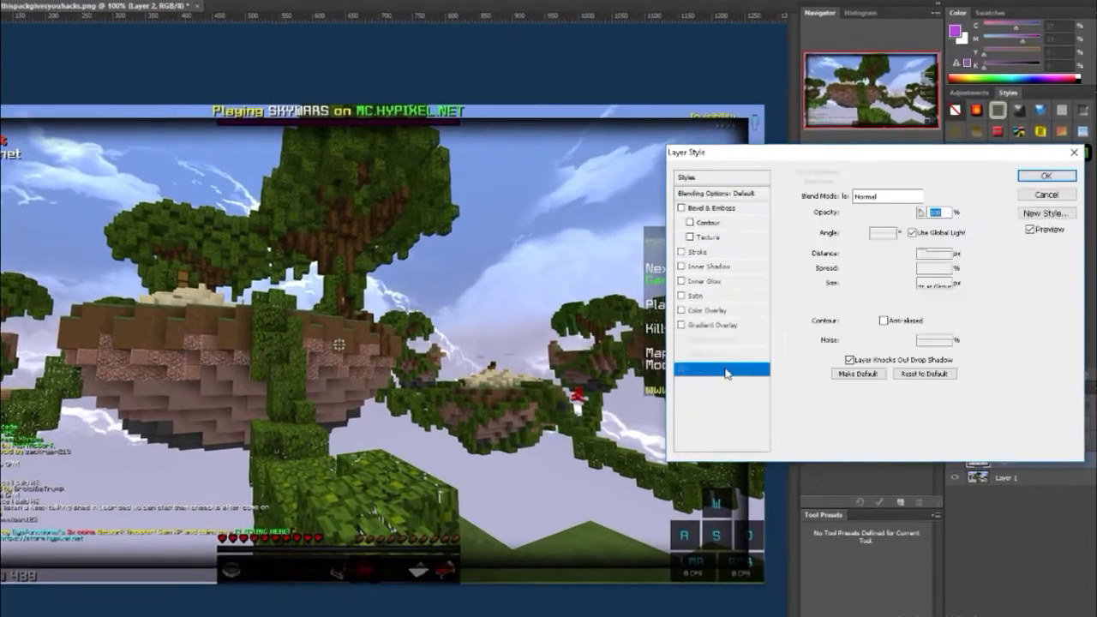
left_click(733, 353)
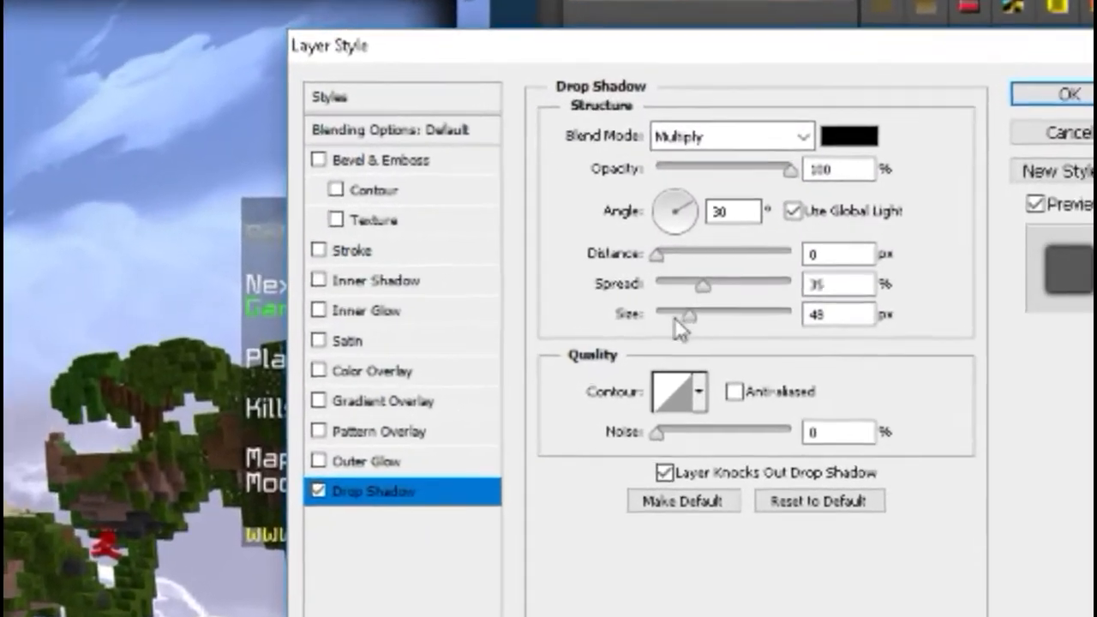
left_click_drag(805, 293, 797, 294)
left_click_drag(555, 340, 576, 337)
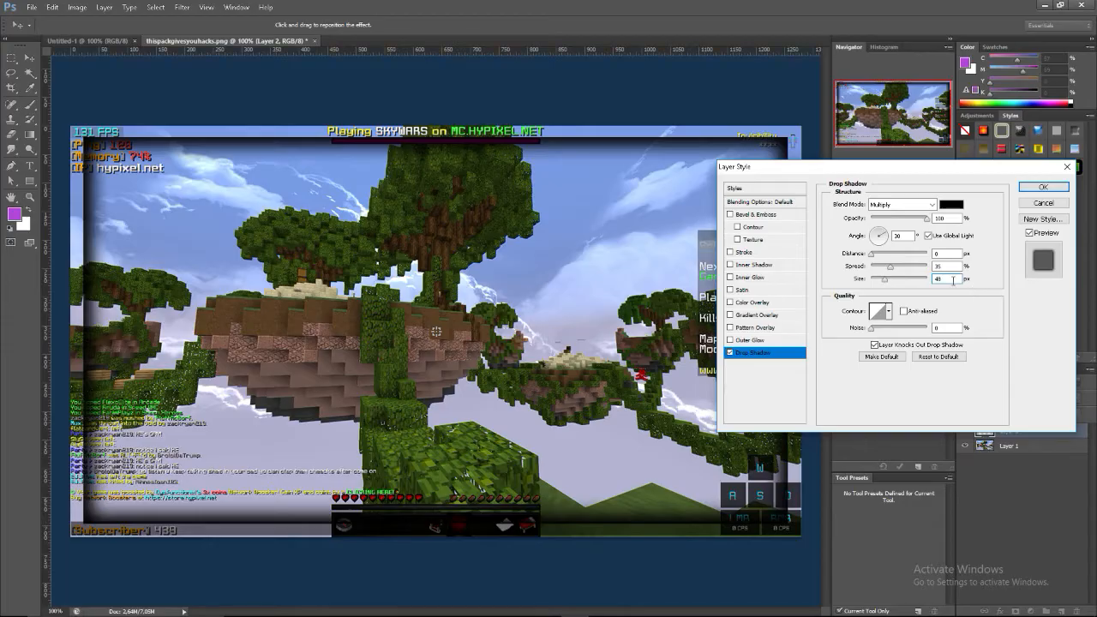
type("40")
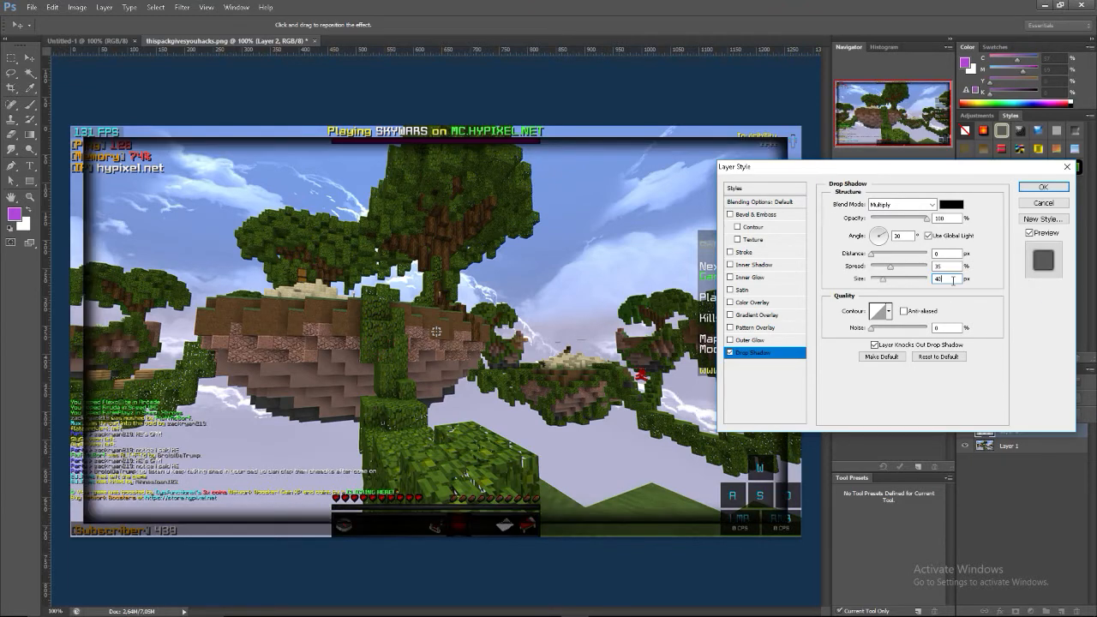
left_click(1006, 368)
Add an inner glow to the border layer with 100% opacity, 0% noise, 0% choke and a size of 14 px
left_click(753, 278)
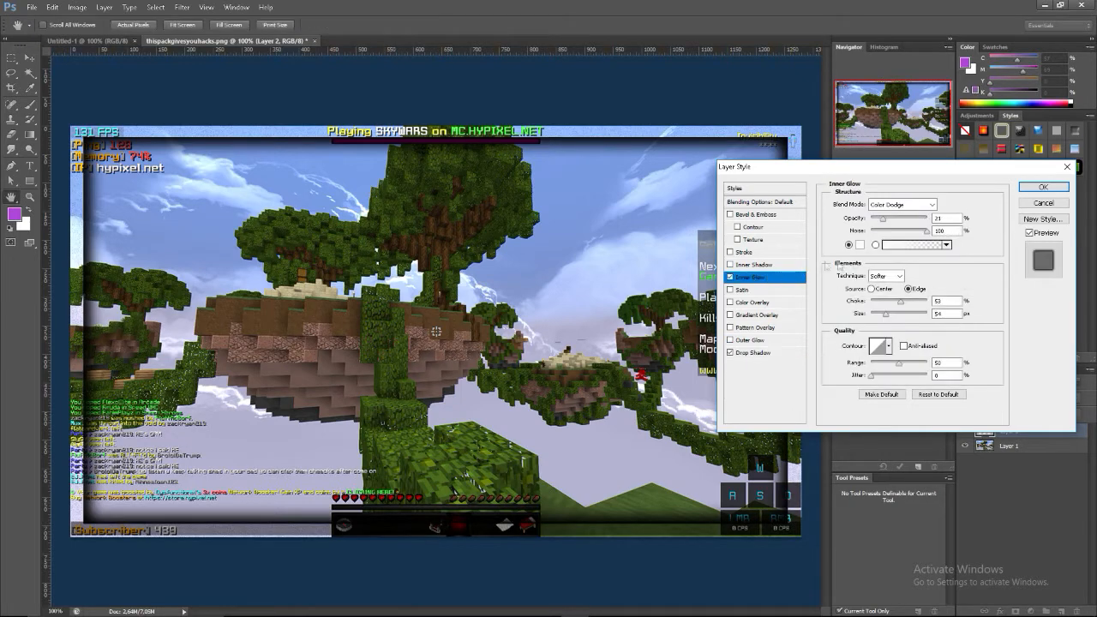
left_click_drag(907, 231, 869, 231)
mouse_move(894, 304)
left_mouse_down()
mouse_move(871, 301)
mouse_move(878, 315)
left_mouse_up()
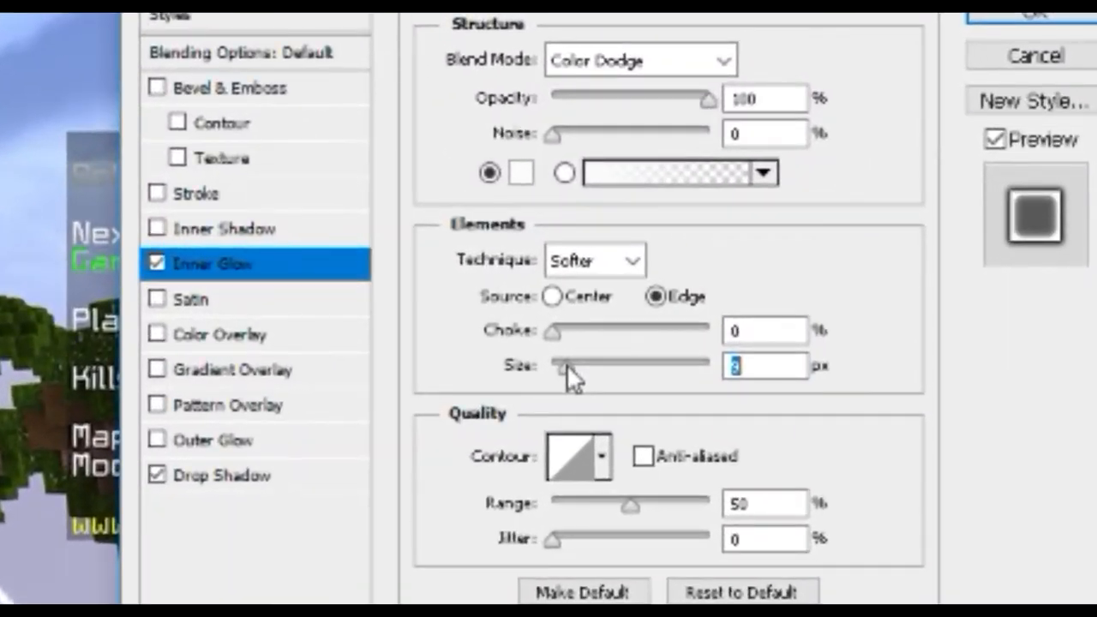
left_click_drag(616, 357, 620, 357)
left_click(798, 356)
double_click(768, 366)
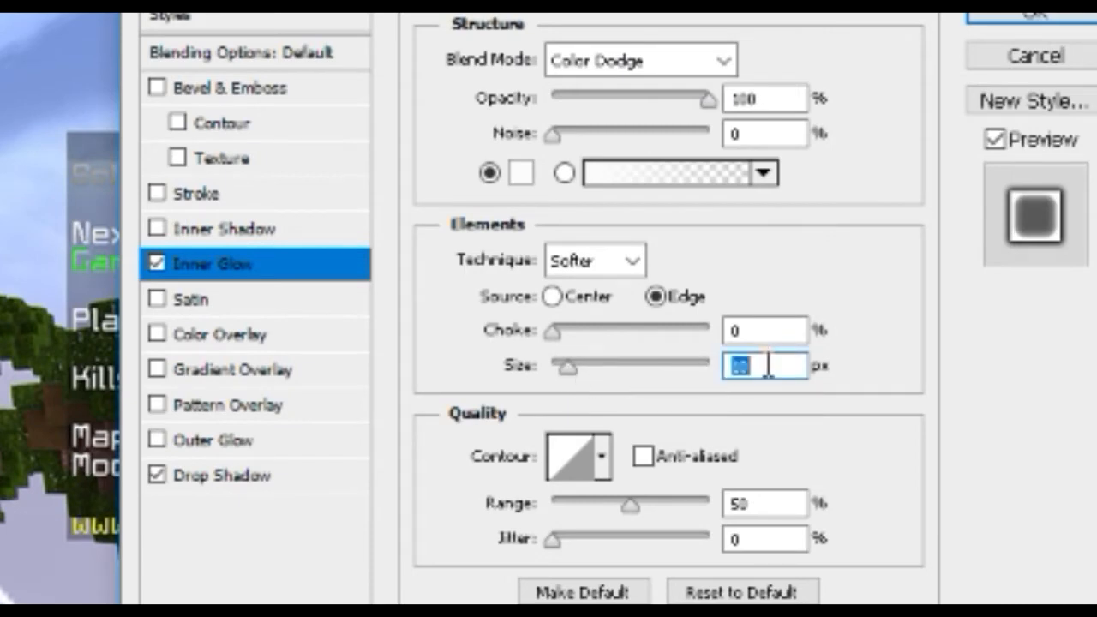
type("15")
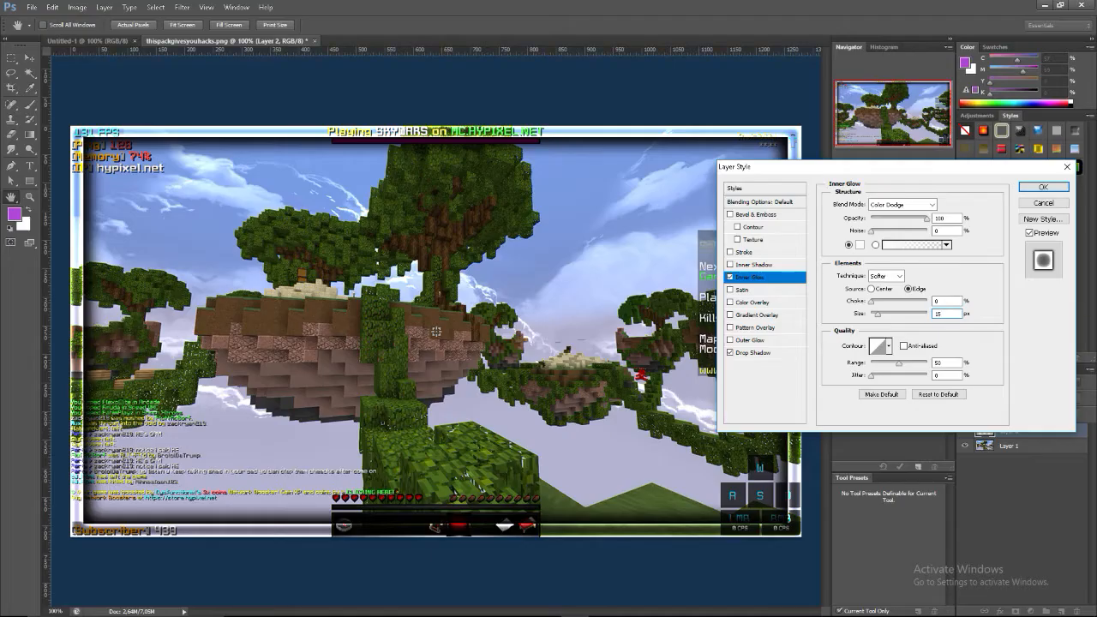
key("BackSpace")
type("4")
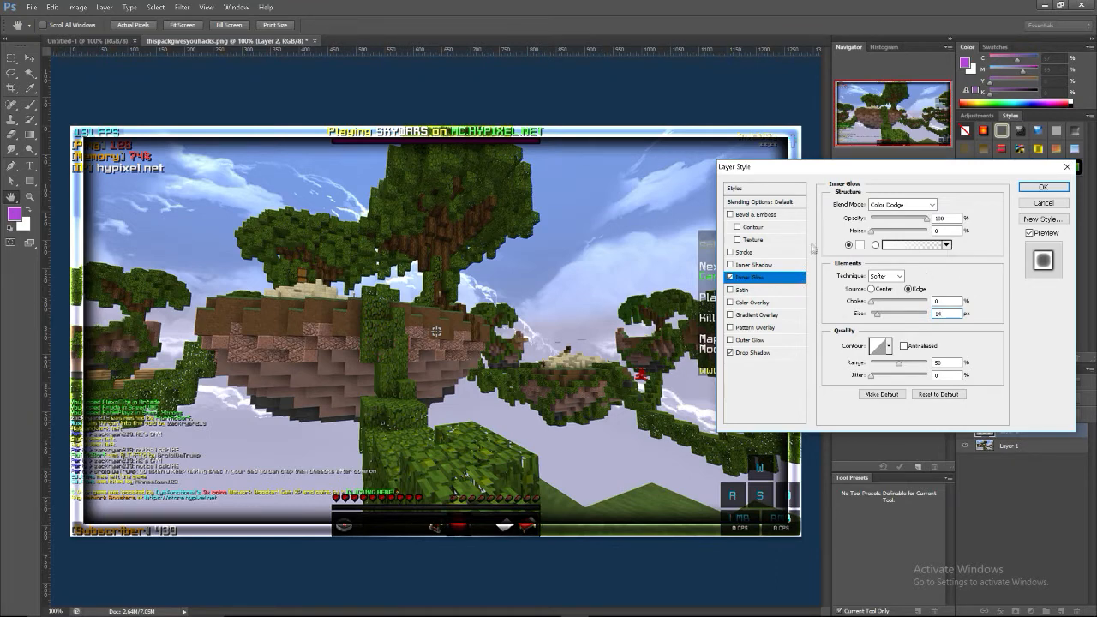
left_click(1037, 188)
Apply a Curves adjustment to Layer 1, shaping an S-curve through about input 82, output 53 and input 165, output 223
left_click(985, 477)
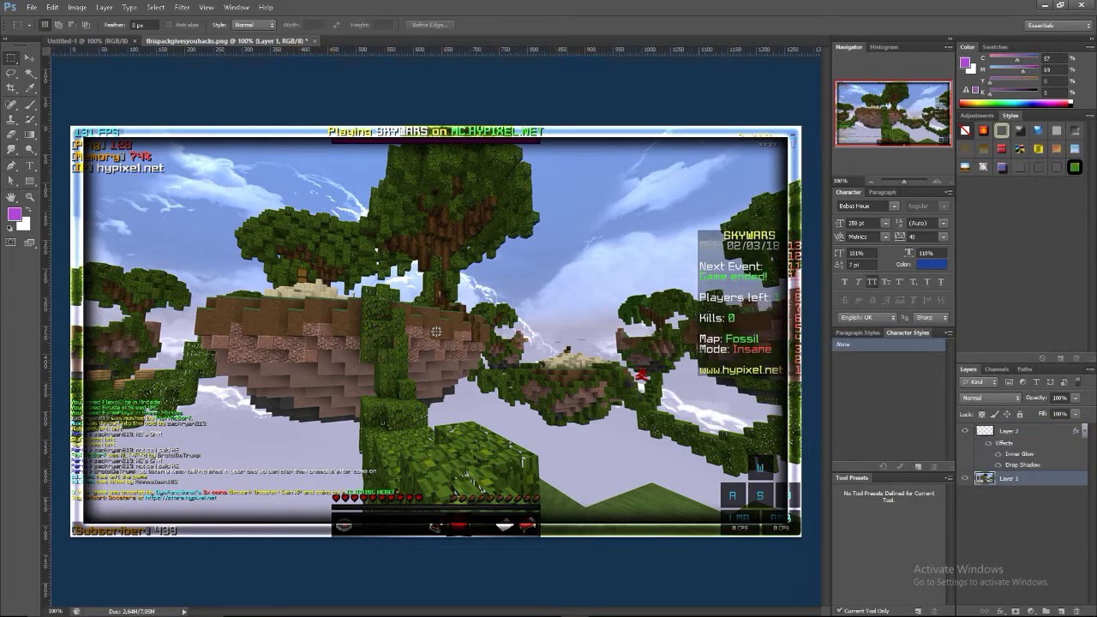
left_click(77, 7)
mouse_move(172, 36)
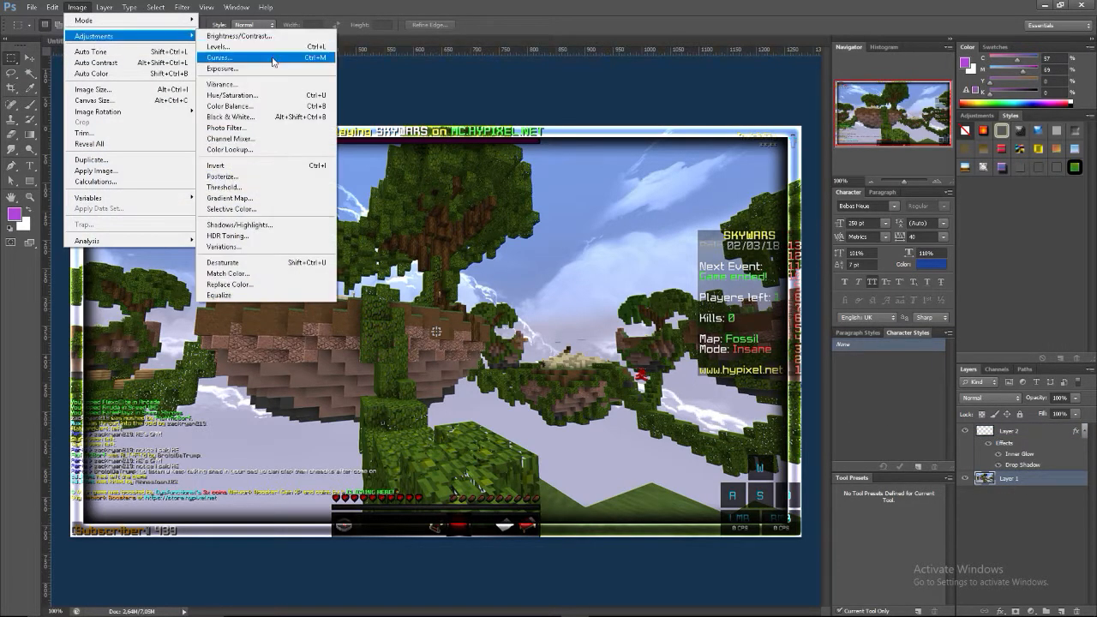
left_click(273, 58)
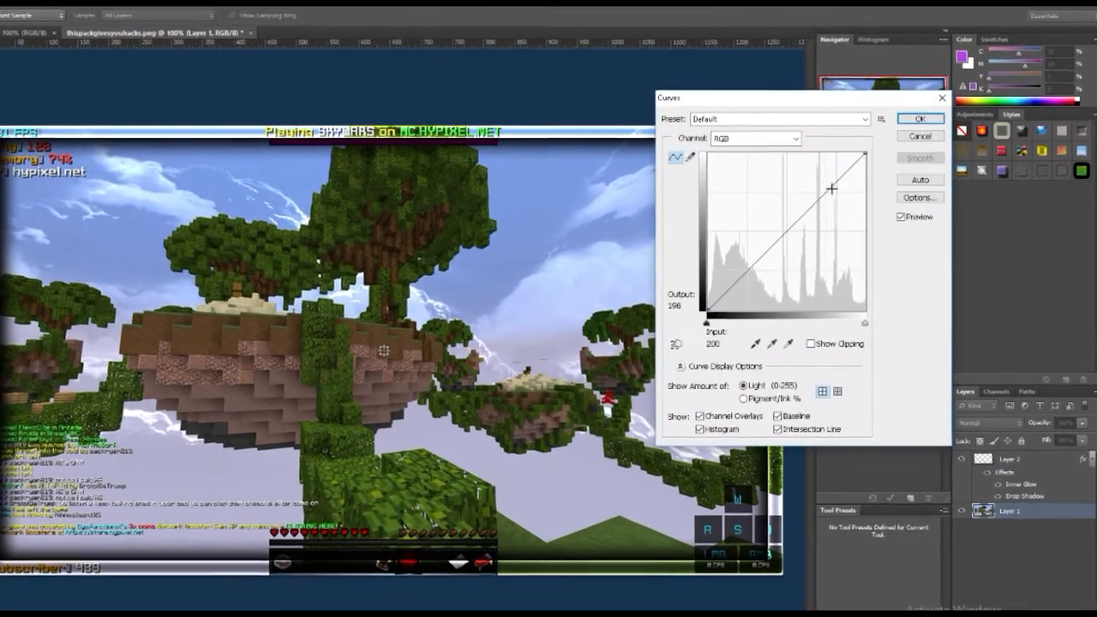
left_click_drag(831, 187, 819, 180)
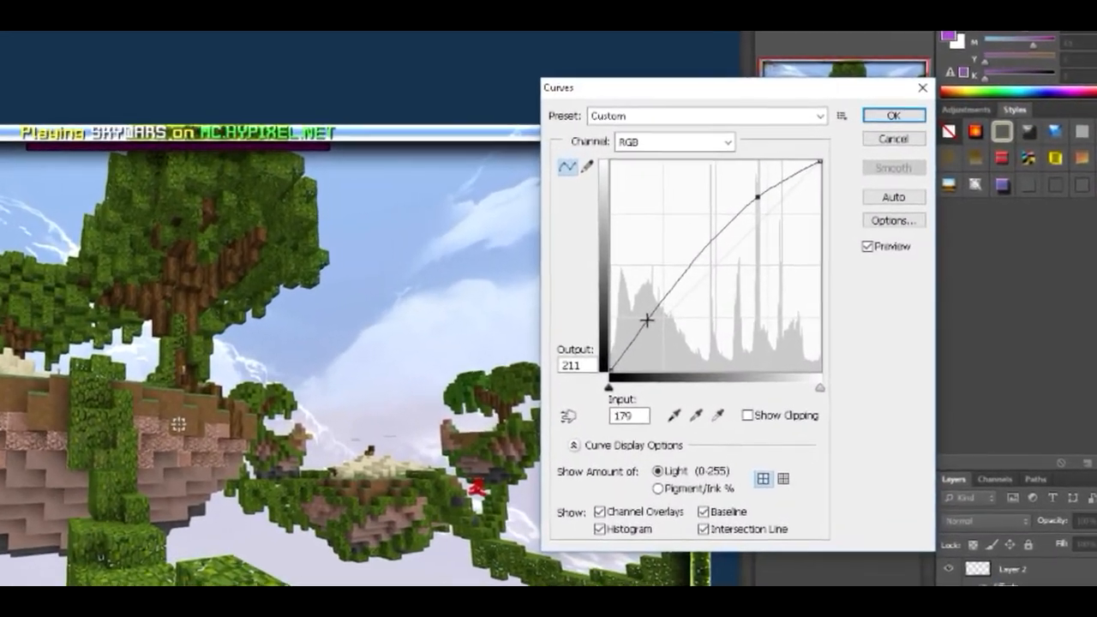
left_click_drag(669, 309, 703, 323)
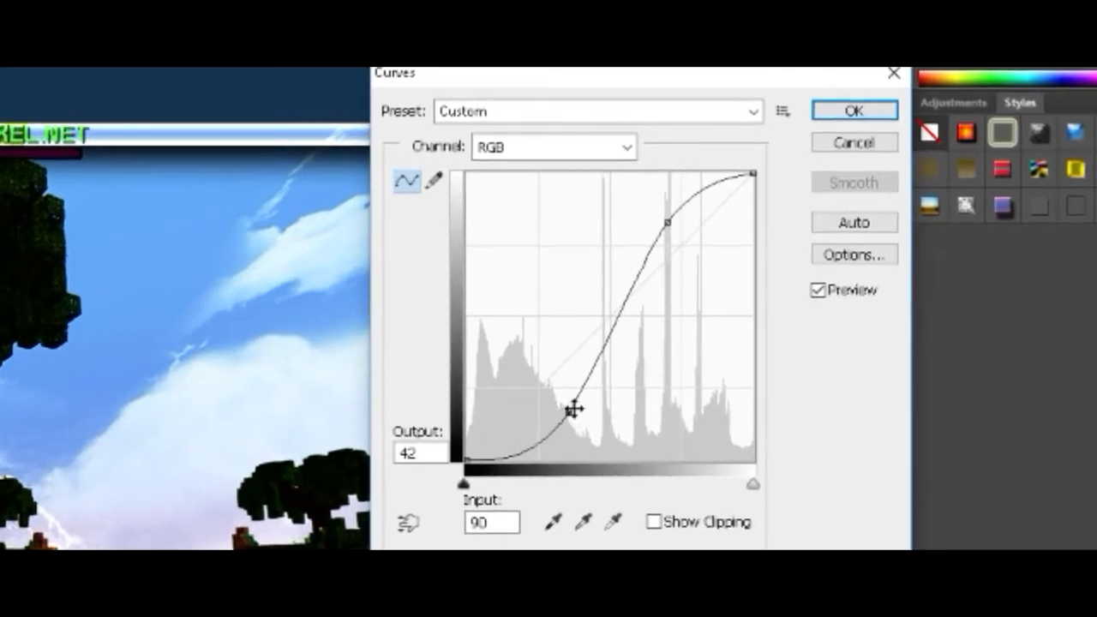
left_click_drag(605, 387, 600, 381)
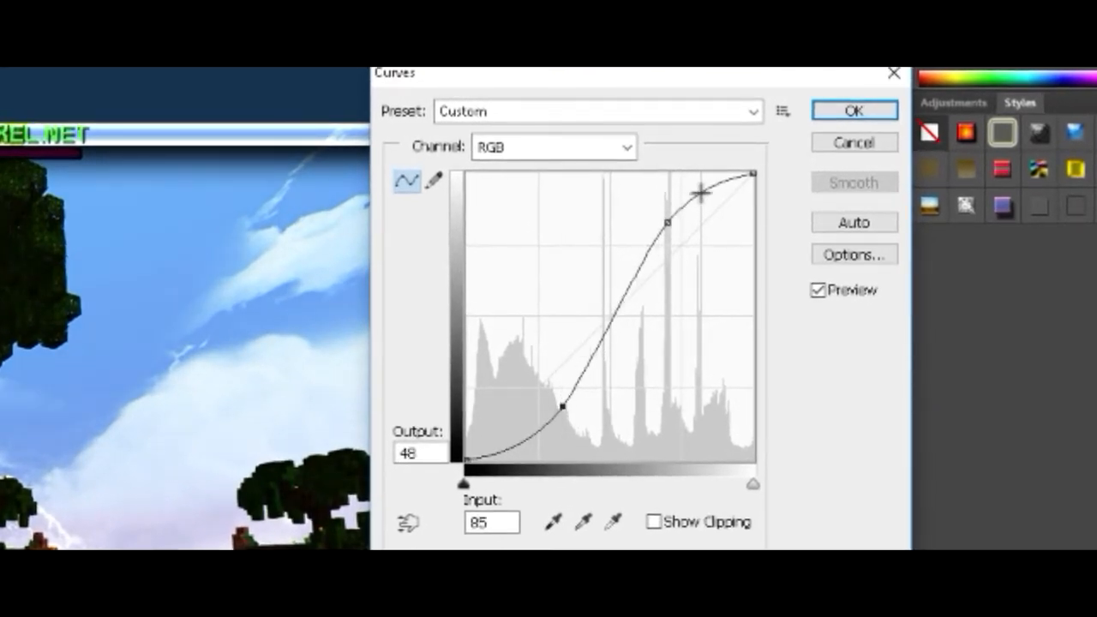
left_click_drag(664, 221, 650, 209)
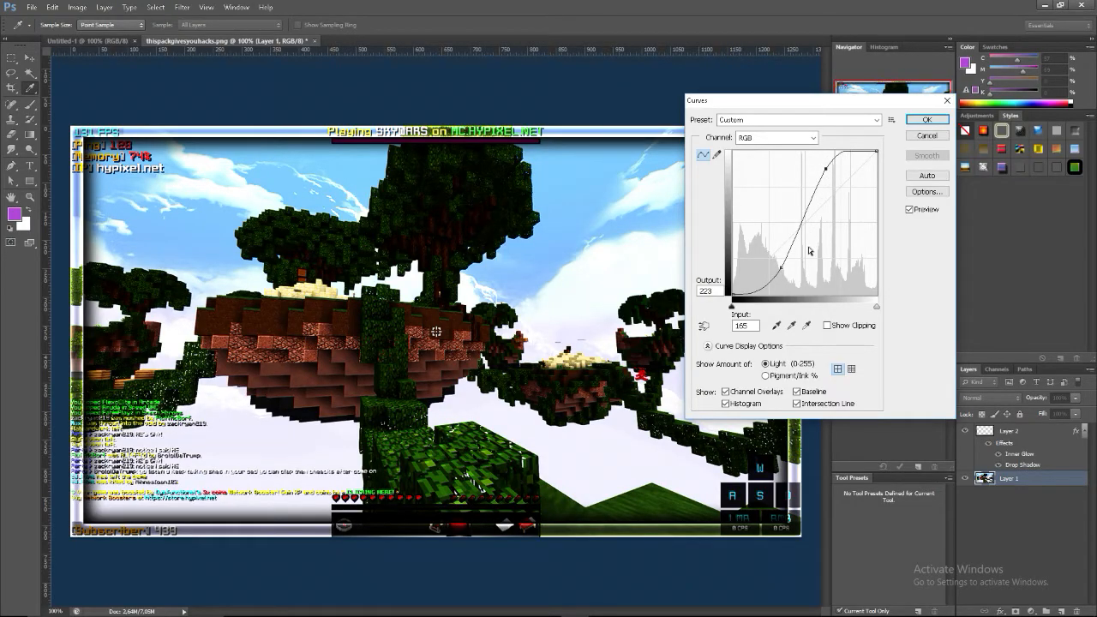
left_click_drag(781, 266, 779, 263)
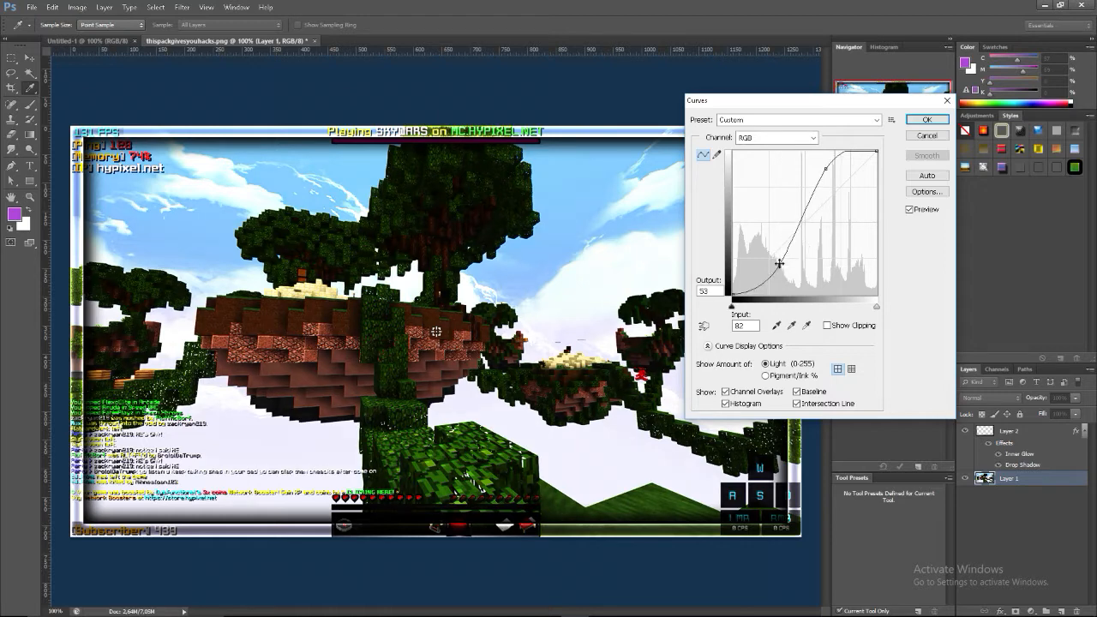
left_click(927, 119)
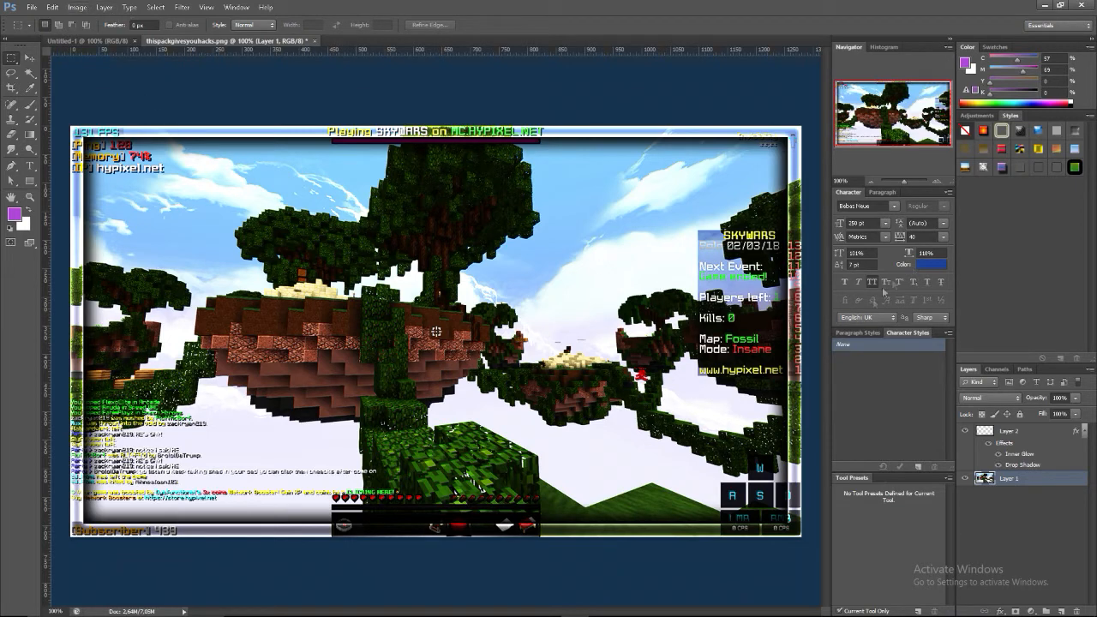
Create a new layer above Layer 1 and draw a light-blue gradient from the canvas's bottom edge to its top
left_click(1061, 611)
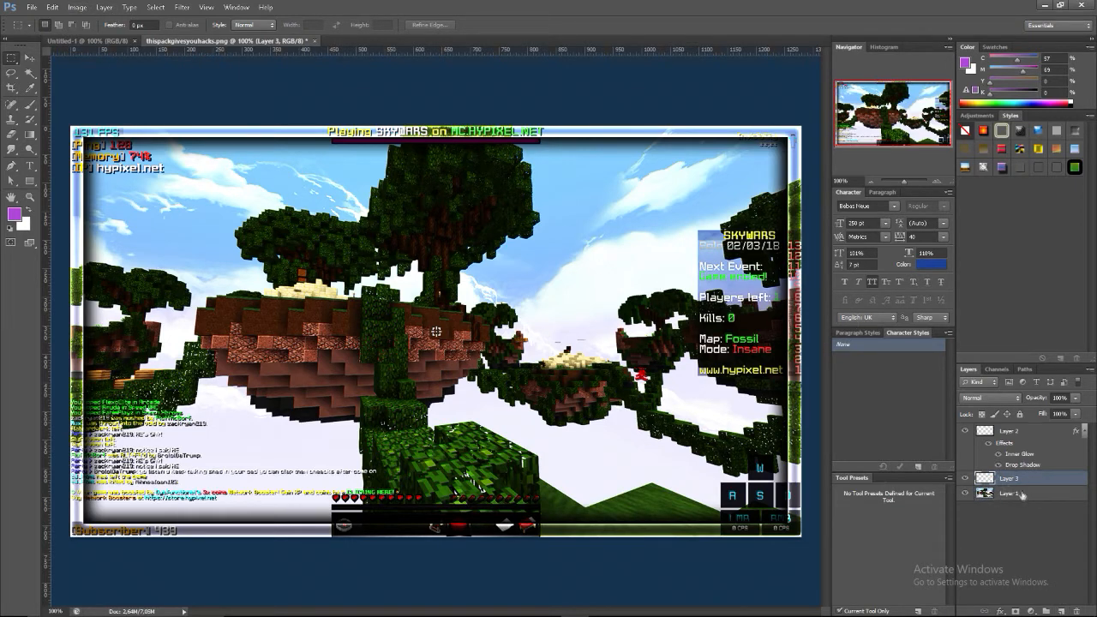
left_click(30, 134)
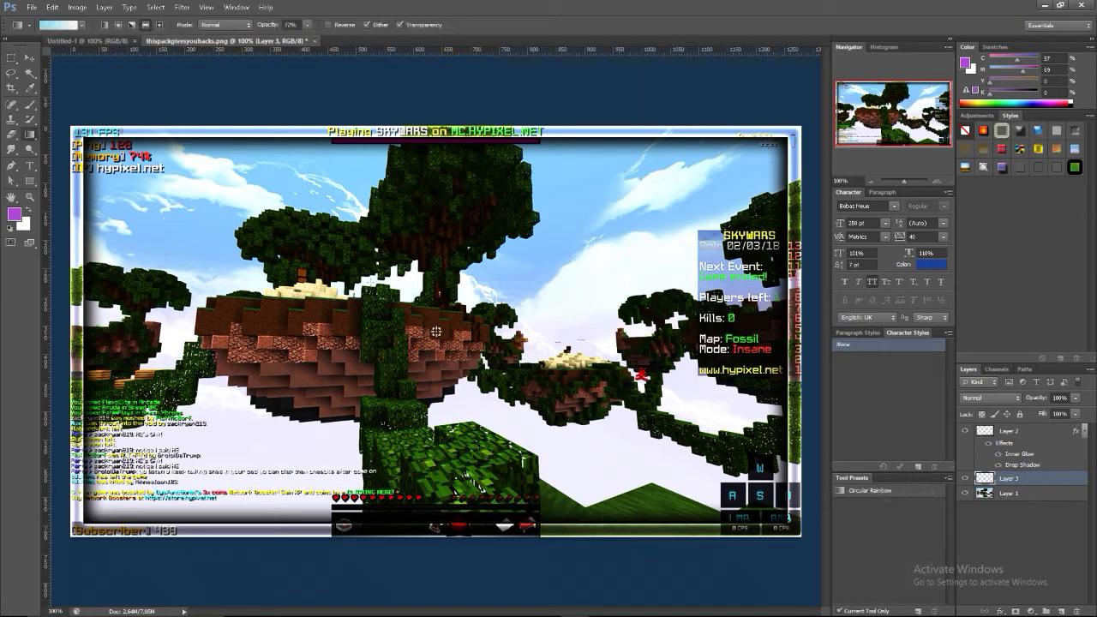
left_click_drag(439, 535, 430, 129)
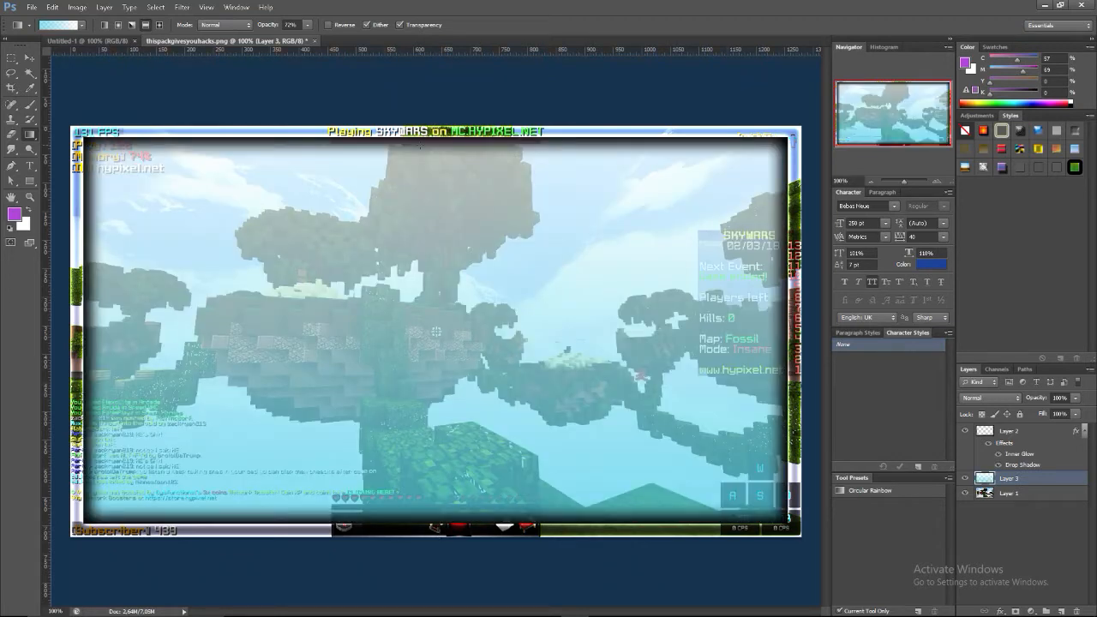
Set the blend mode of the light-blue gradient layer to Linear Burn and its fill to 61%
left_click(11, 58)
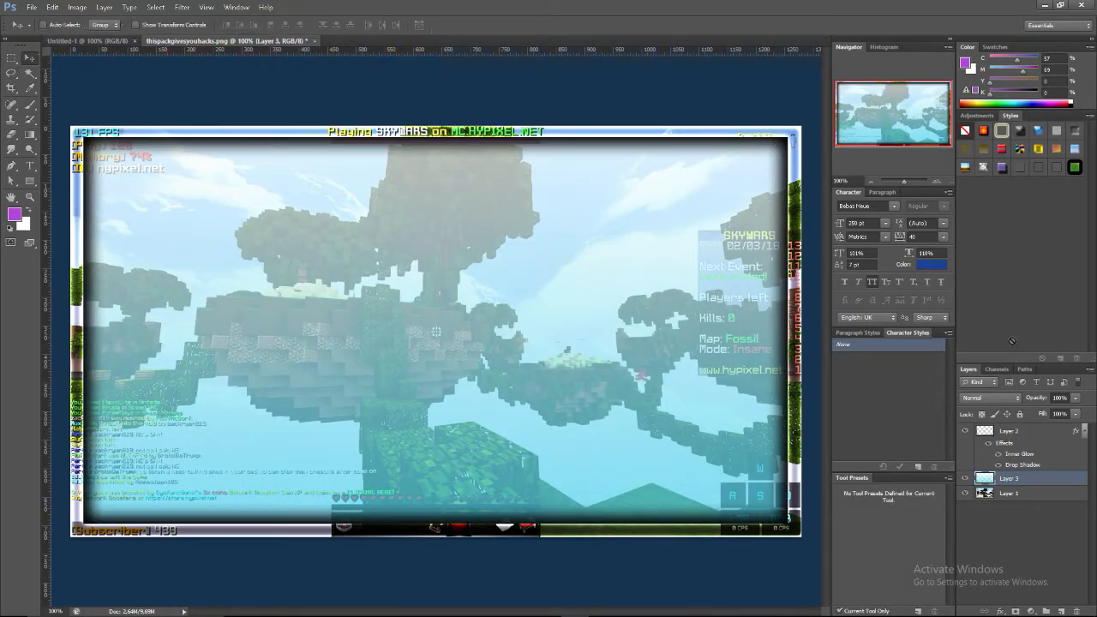
left_click(998, 400)
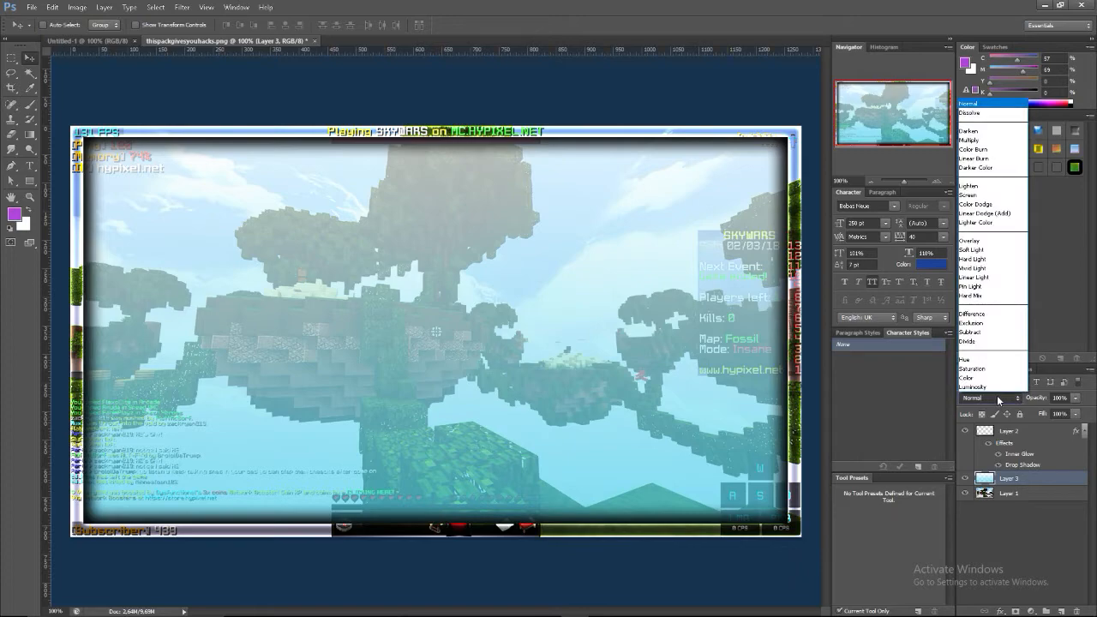
left_click(998, 401)
scroll(998, 400, "down", 1)
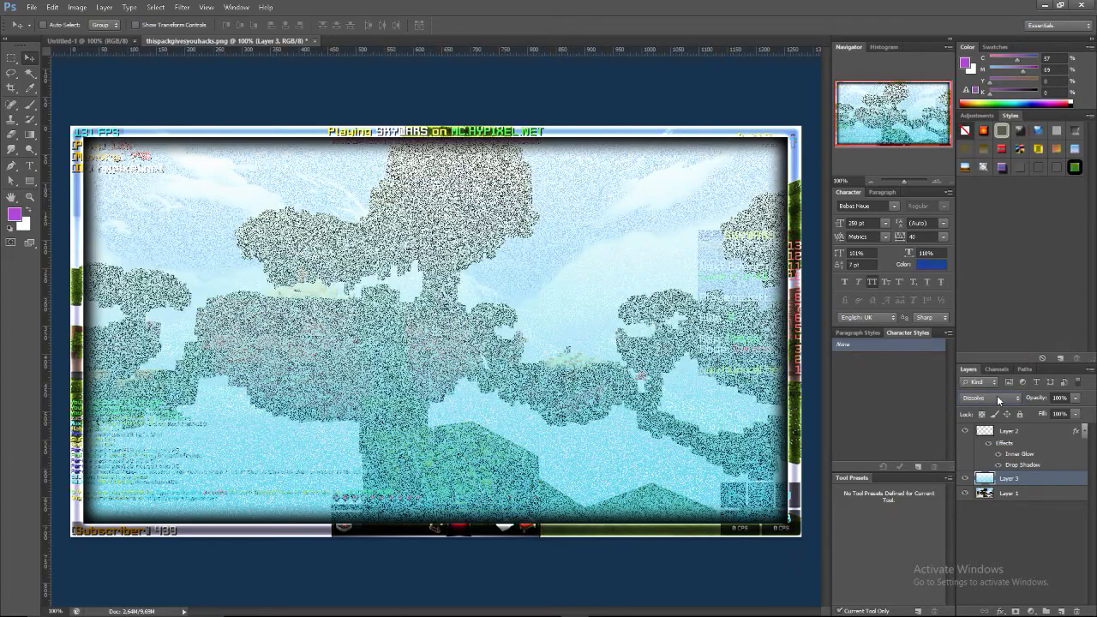
scroll(998, 400, "down", 4)
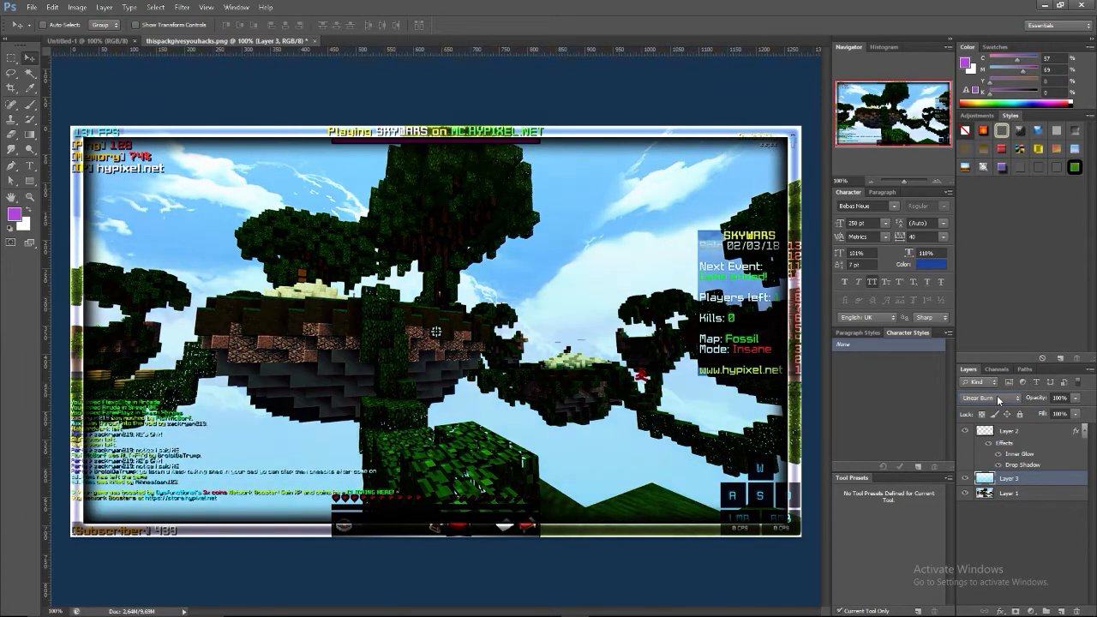
scroll(998, 400, "down", 1)
scroll(997, 400, "up", 1)
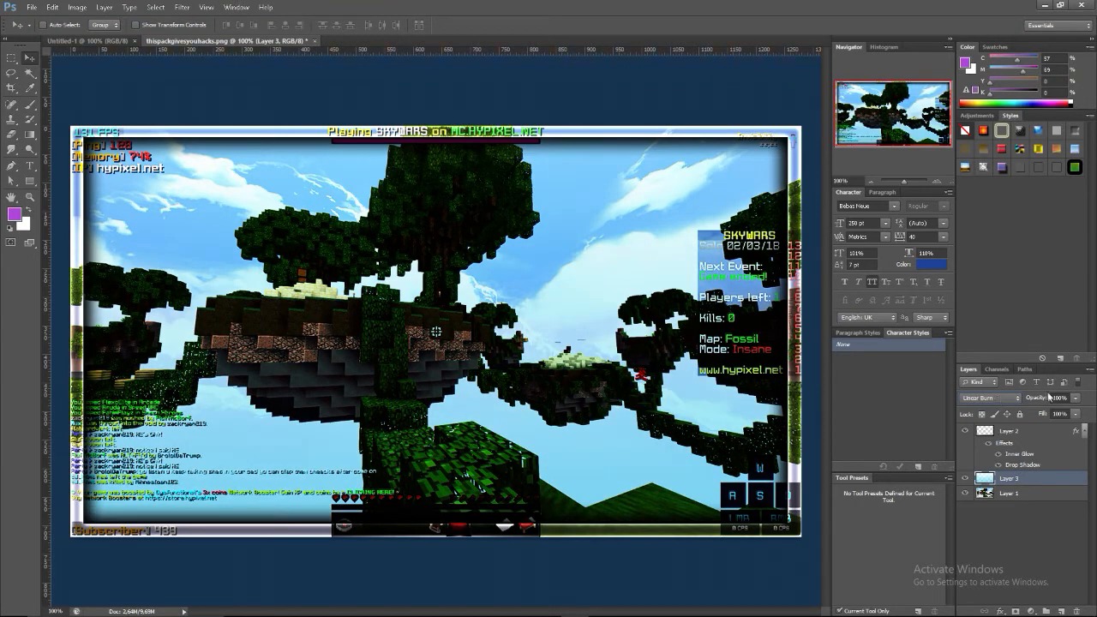
left_click(1076, 414)
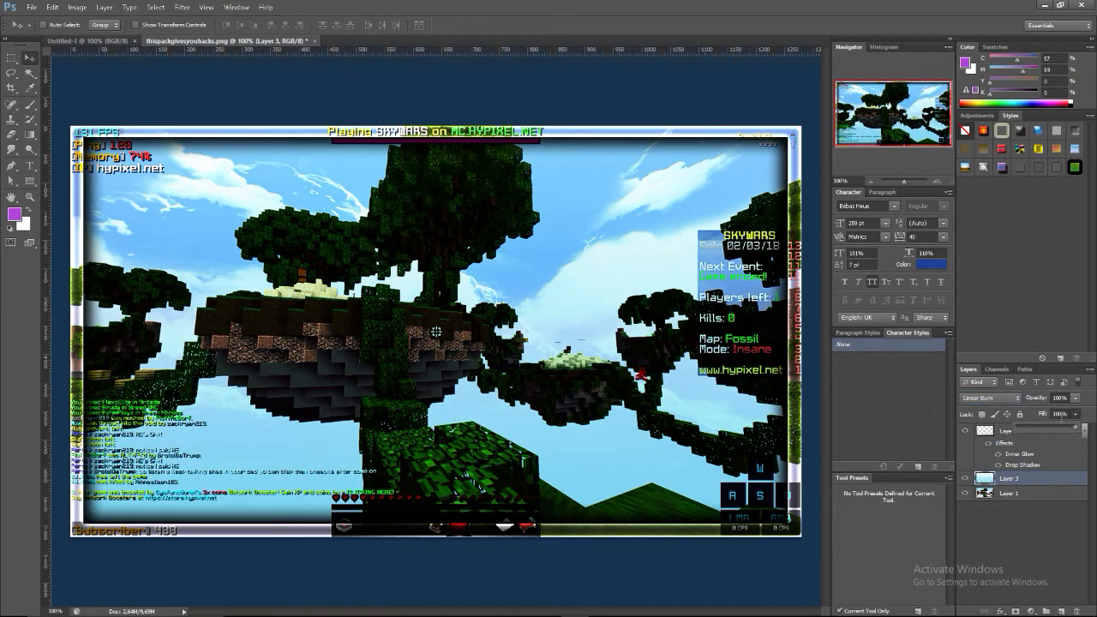
left_click_drag(1068, 426, 1063, 431)
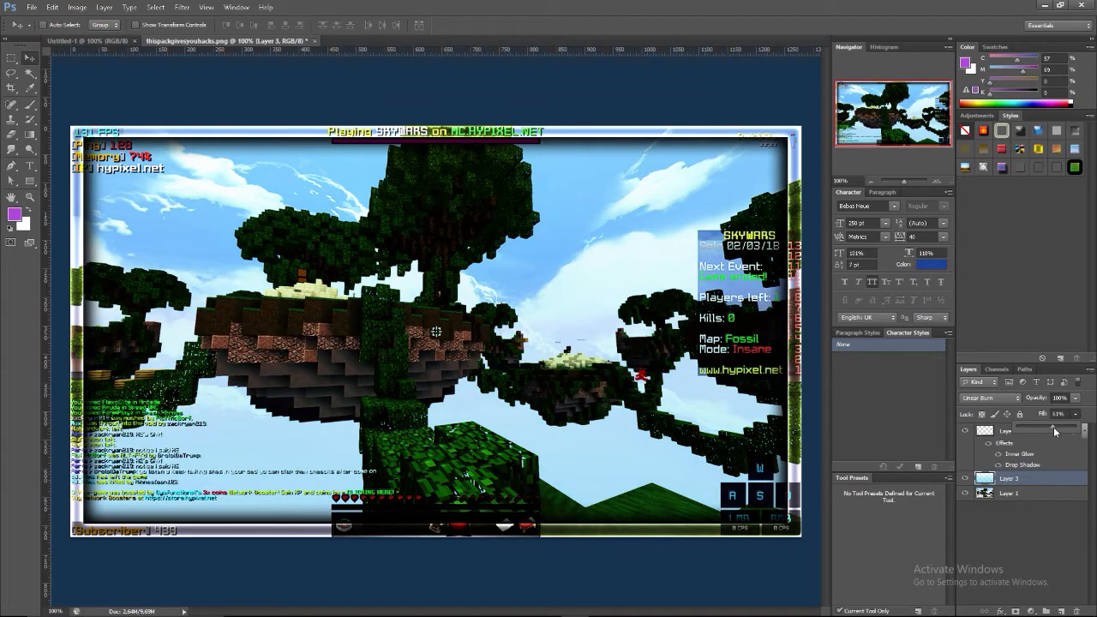
left_click(1046, 549)
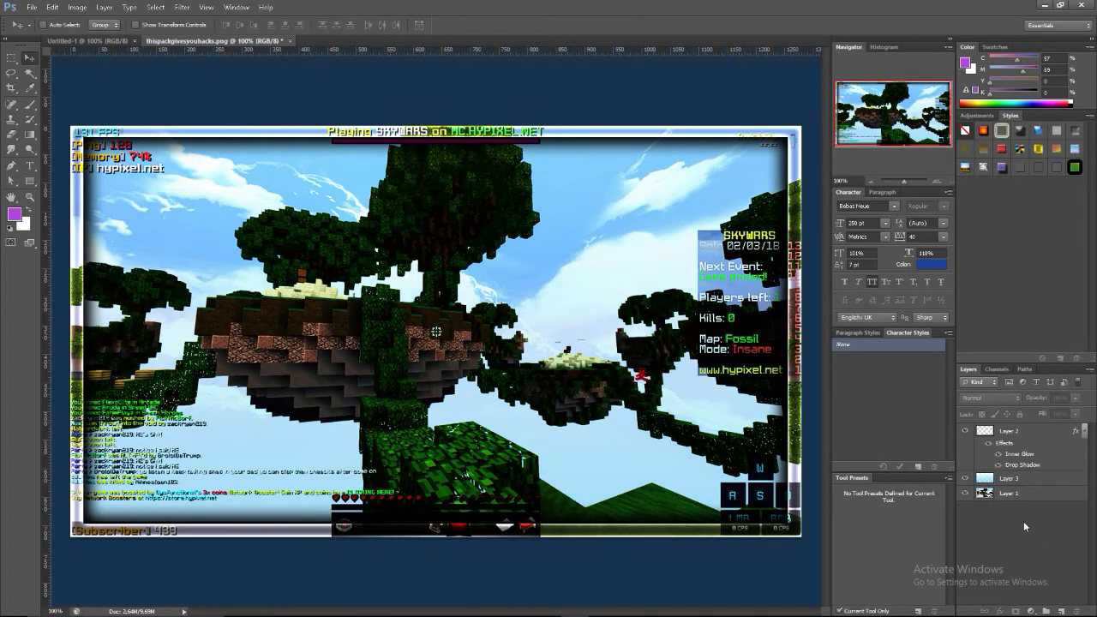
Toggle the gradient layer's visibility repeatedly to compare the image with and without it
left_click(966, 478)
left_click(966, 479)
left_click(966, 478)
left_click(966, 479)
left_click(966, 478)
left_click(965, 479)
left_click(966, 478)
left_click(966, 478)
left_click(966, 478)
left_click(966, 478)
left_click(966, 479)
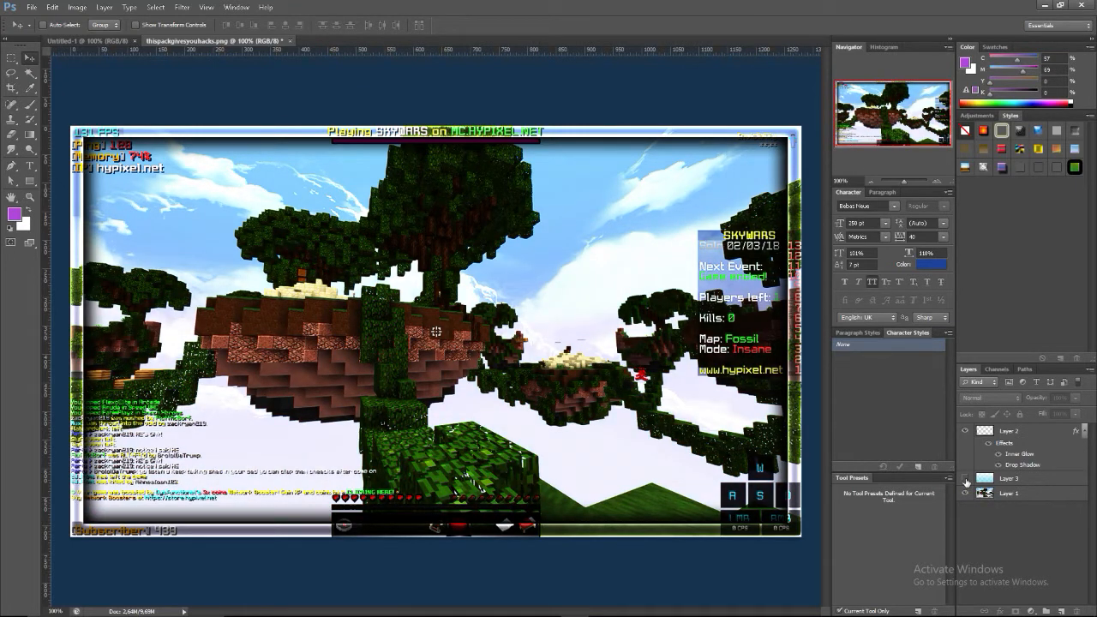
Place the gradient layer above the border layer and toggle its visibility to compare the effect
left_click_drag(999, 480, 985, 432)
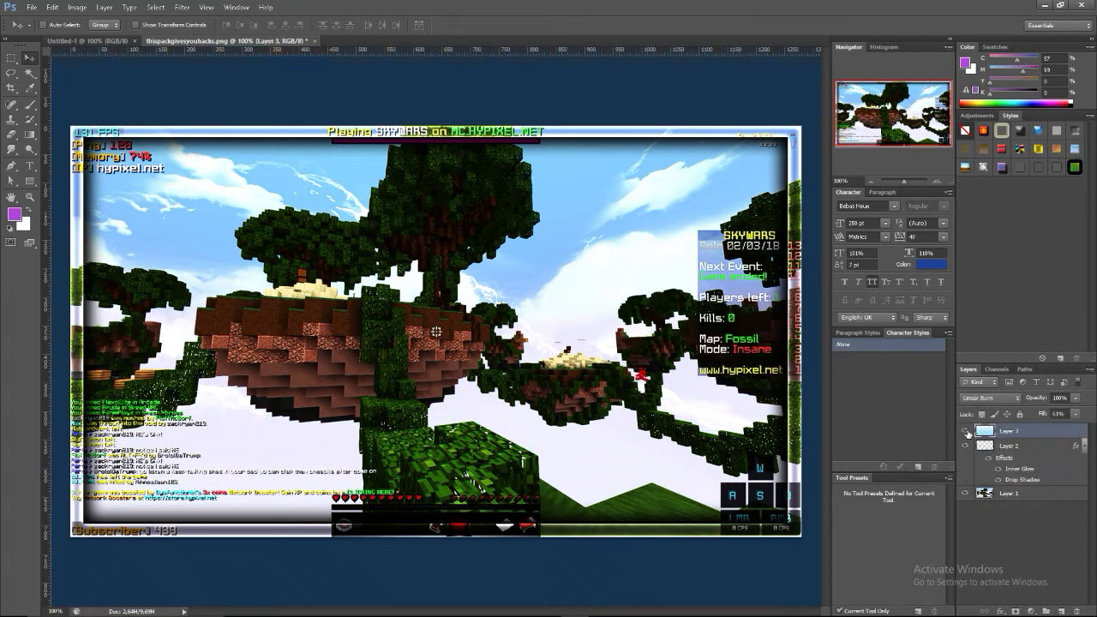
left_click(967, 432)
left_click(967, 432)
left_click(967, 432)
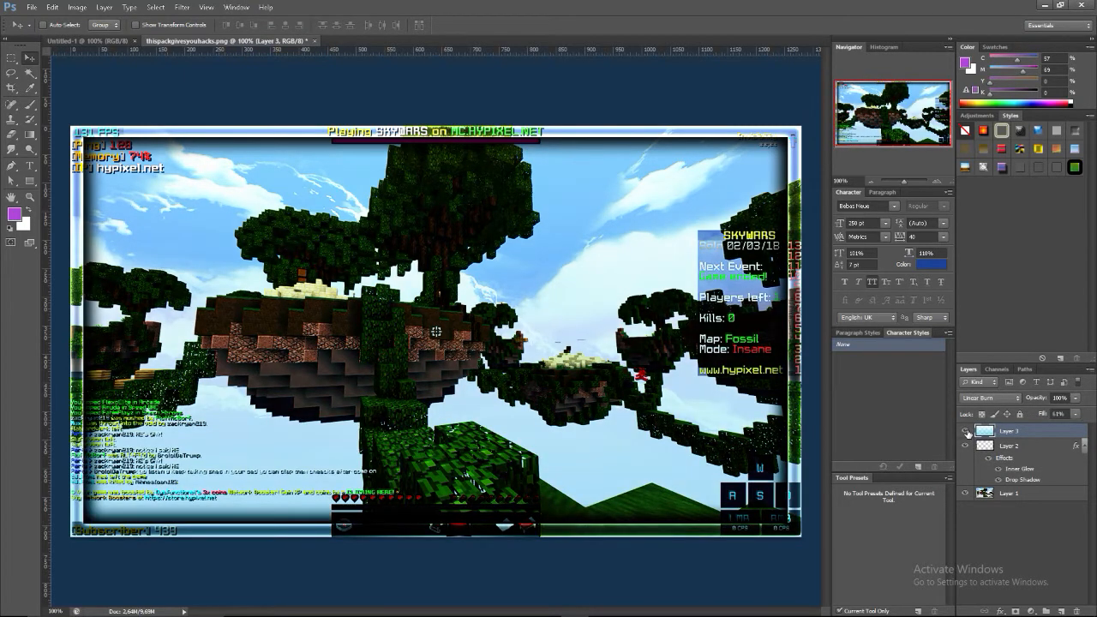
left_click(967, 432)
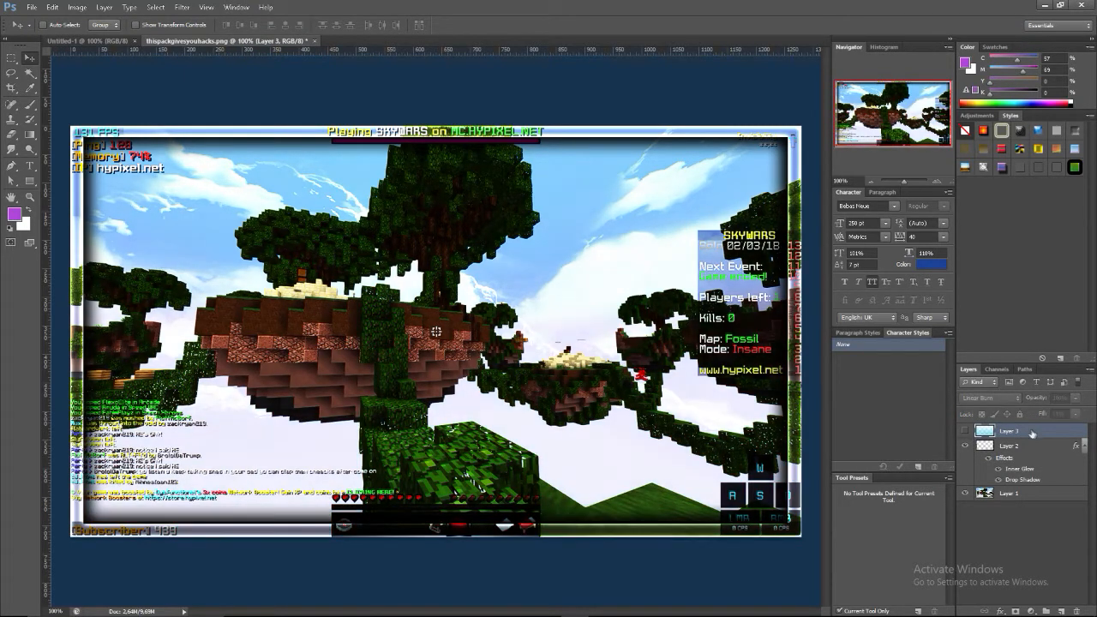
Delete the light-blue gradient layer
left_click(1084, 603)
left_click(1017, 429)
left_click(1082, 610)
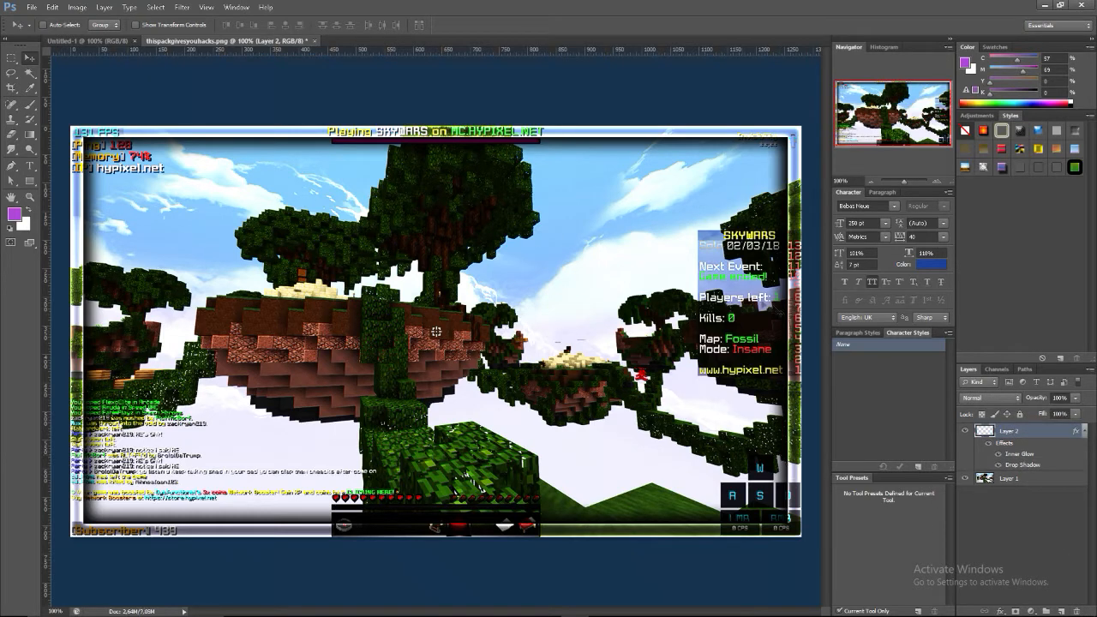
Scale the screenshot on Layer 1 up to about 111.5% so that it extends past the canvas edges
left_click(1039, 485)
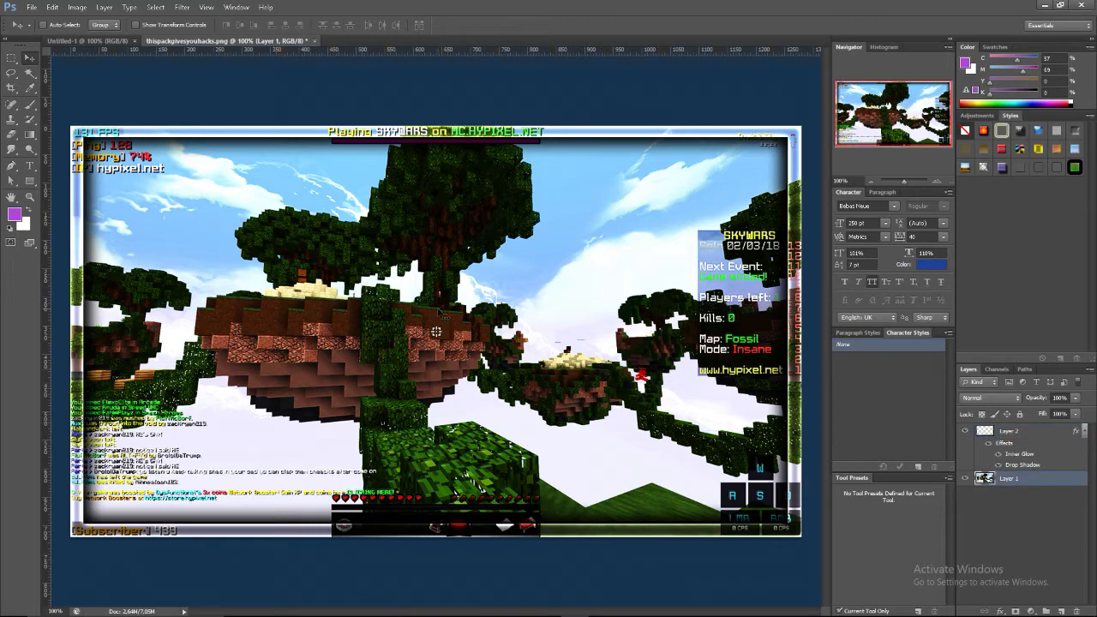
left_click_drag(446, 320, 409, 296)
key("ctrl+t")
left_click_drag(765, 514, 821, 562)
left_click_drag(656, 440, 654, 438)
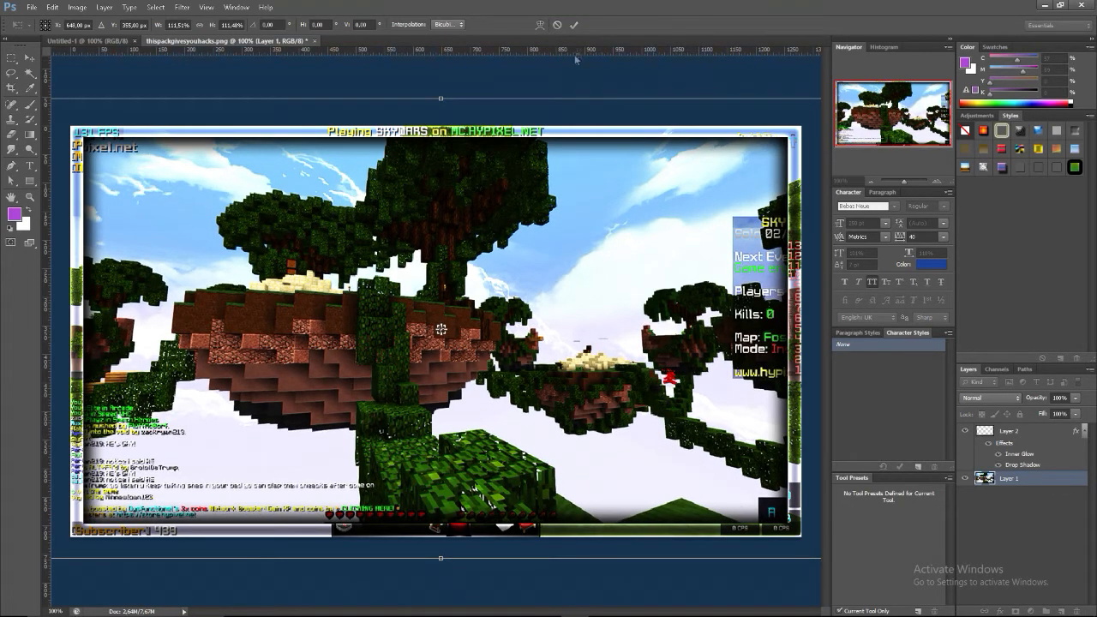
left_click(574, 25)
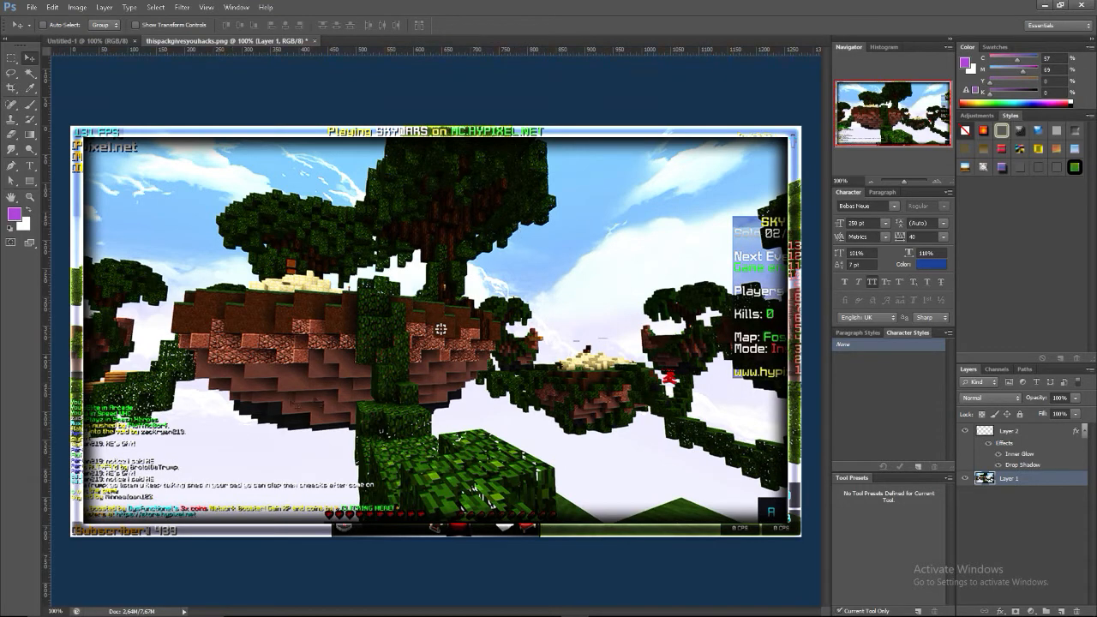
Create a new group and move Layer 2 and Layer 1 into it
left_click(1031, 429)
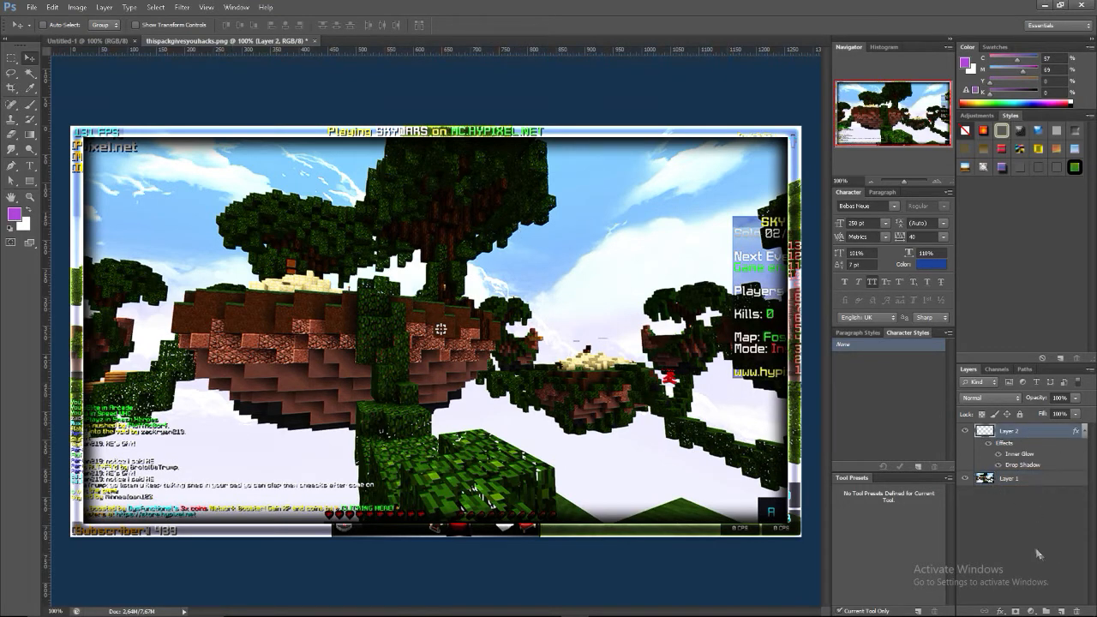
left_click(1046, 612)
left_click(1011, 444)
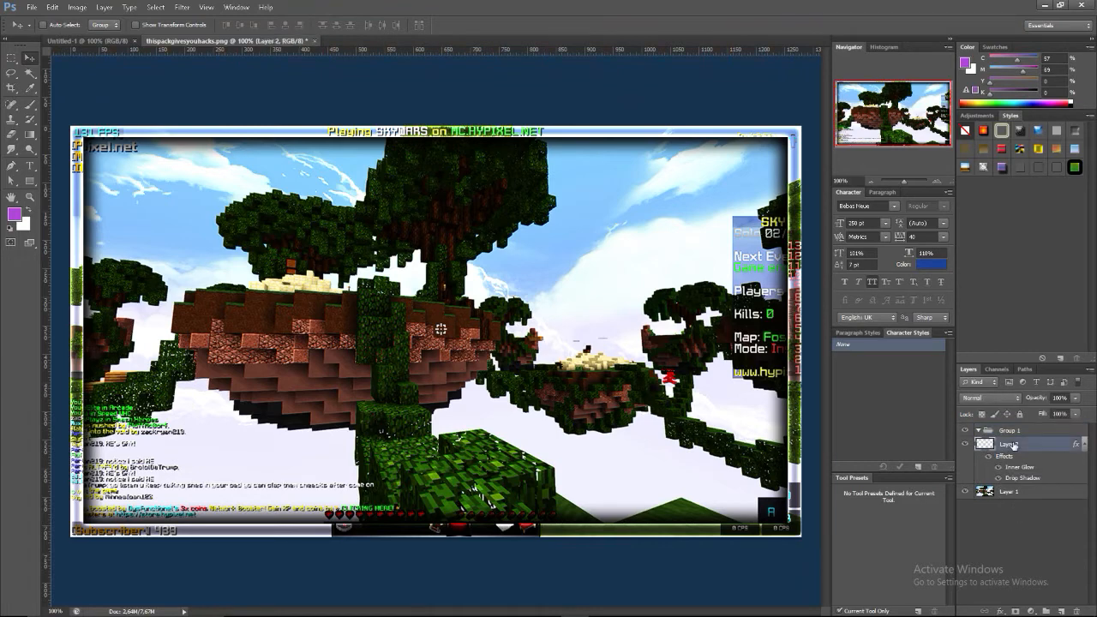
left_click(1032, 491, "ctrl")
left_click_drag(1012, 495, 999, 433)
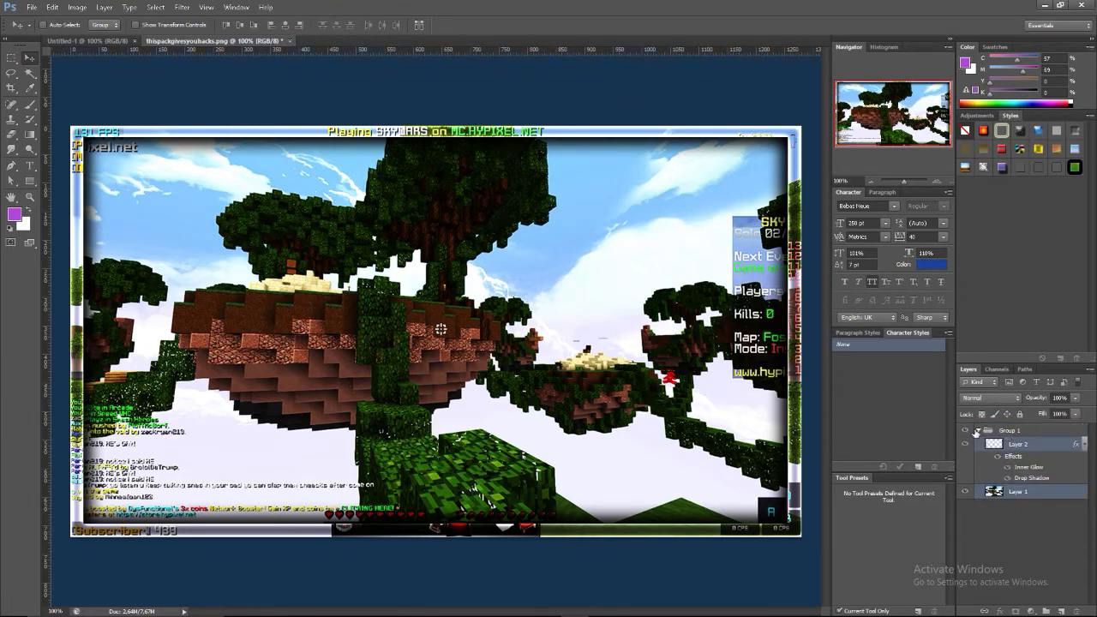
Collapse the new group and rename it Background
left_click(981, 433)
left_click(980, 431)
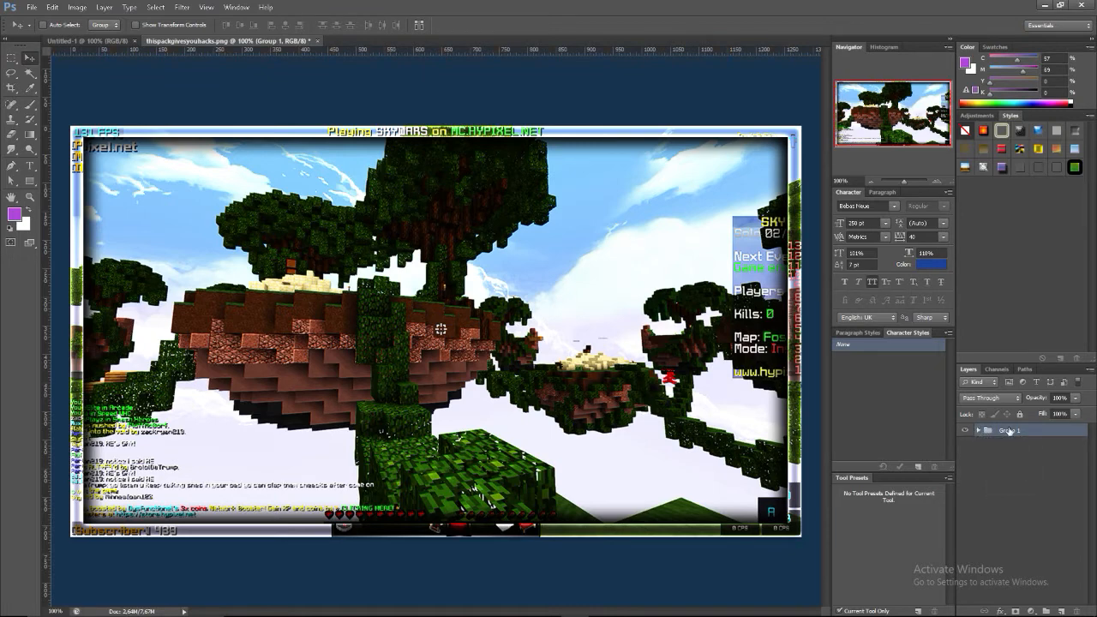
double_click(1011, 432)
type("Background")
key("Return")
Start a horizontal text layer on the image in Bebas Neue with the font size set to 200 pt
left_click(30, 166)
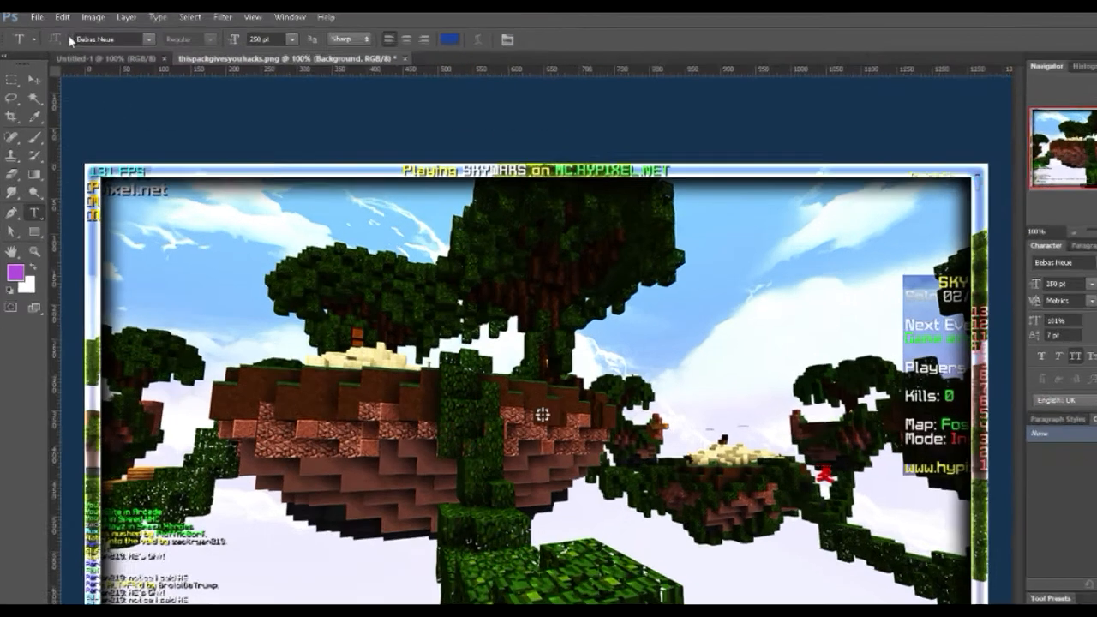
left_click(77, 40)
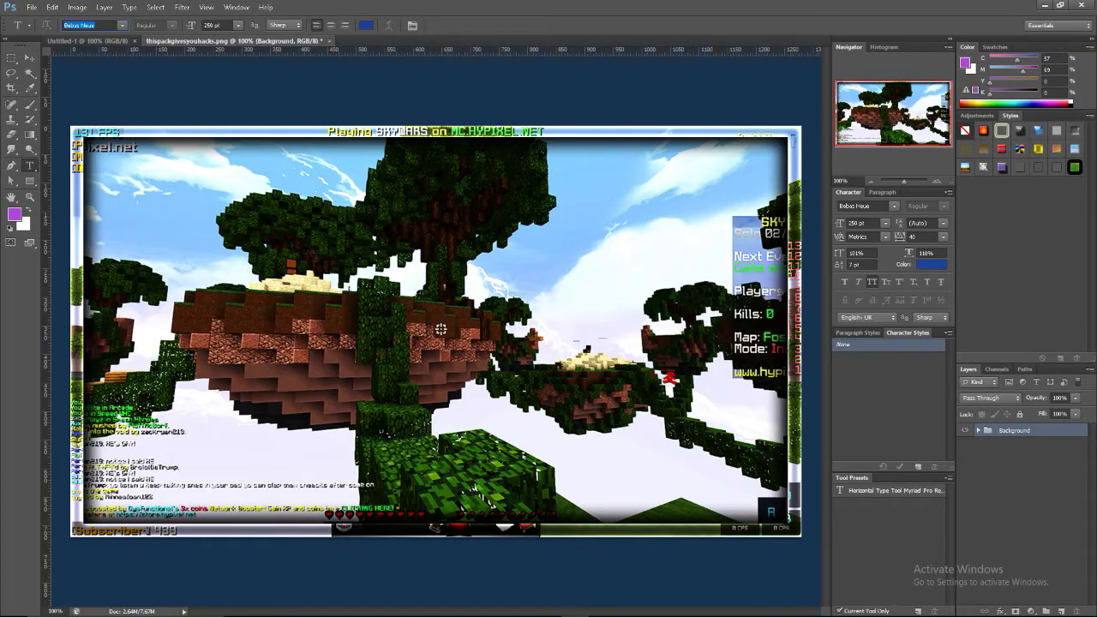
left_click(368, 287)
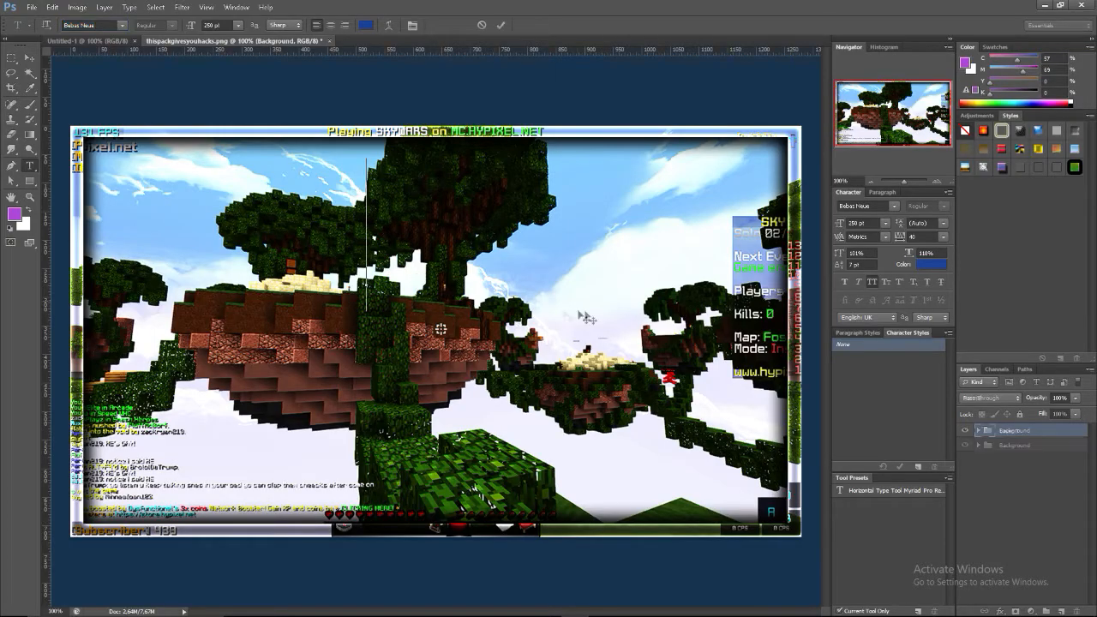
type("D")
key("BackSpace")
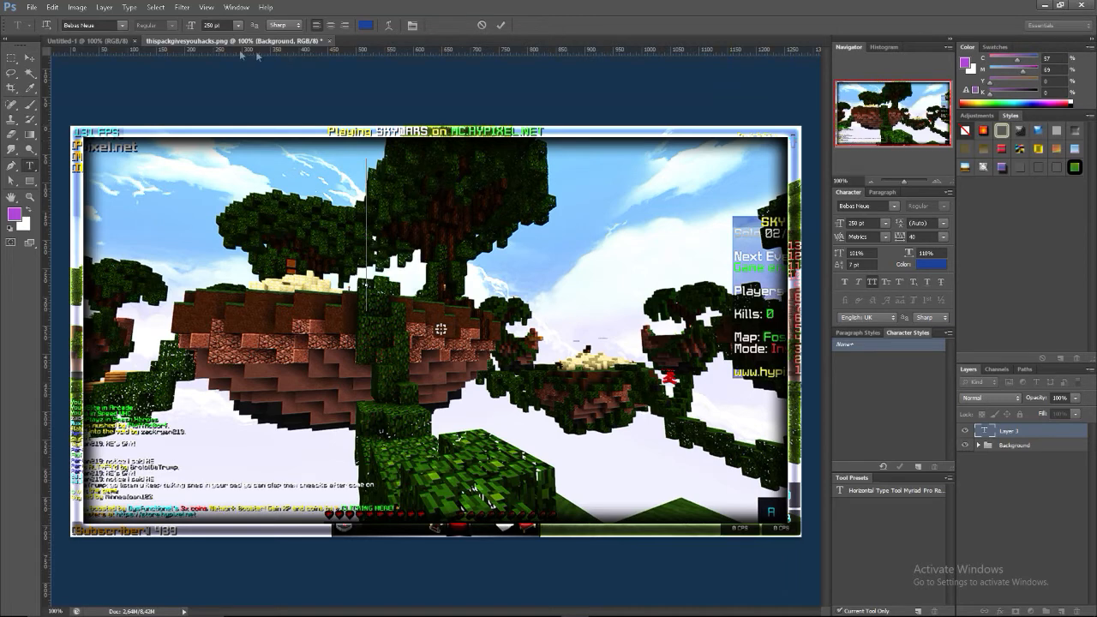
left_click(214, 25)
type("200")
key("Return")
Enter "how to make" and "nice looking" as separate text layers, with the second line directly below the first
type("D")
key("BackSpace")
type("D")
key("BackSpace")
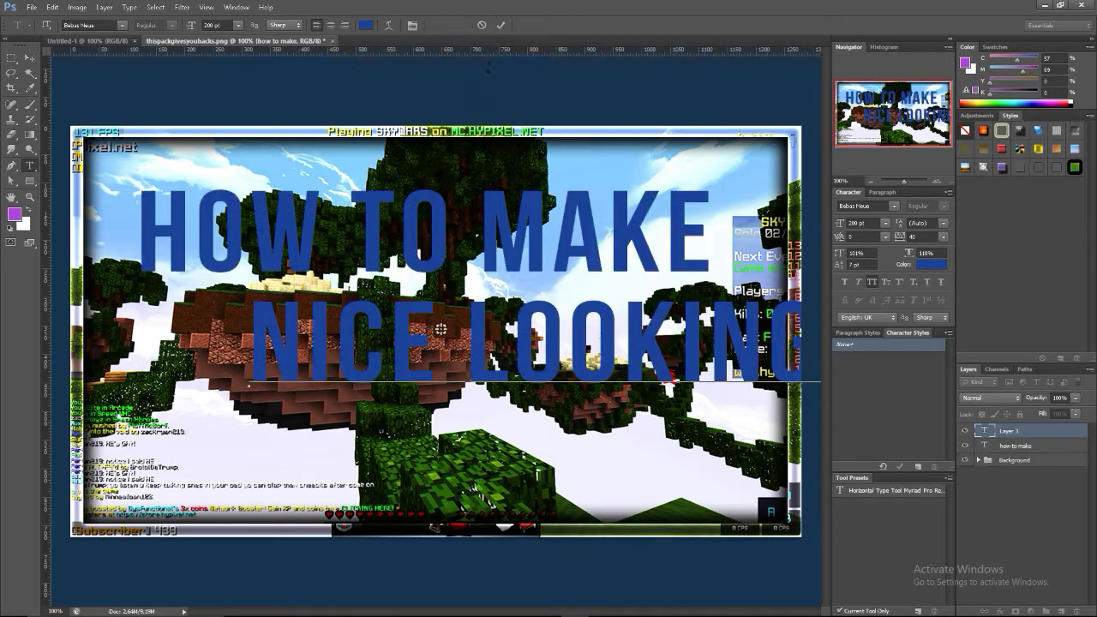
left_click(501, 24)
key("v")
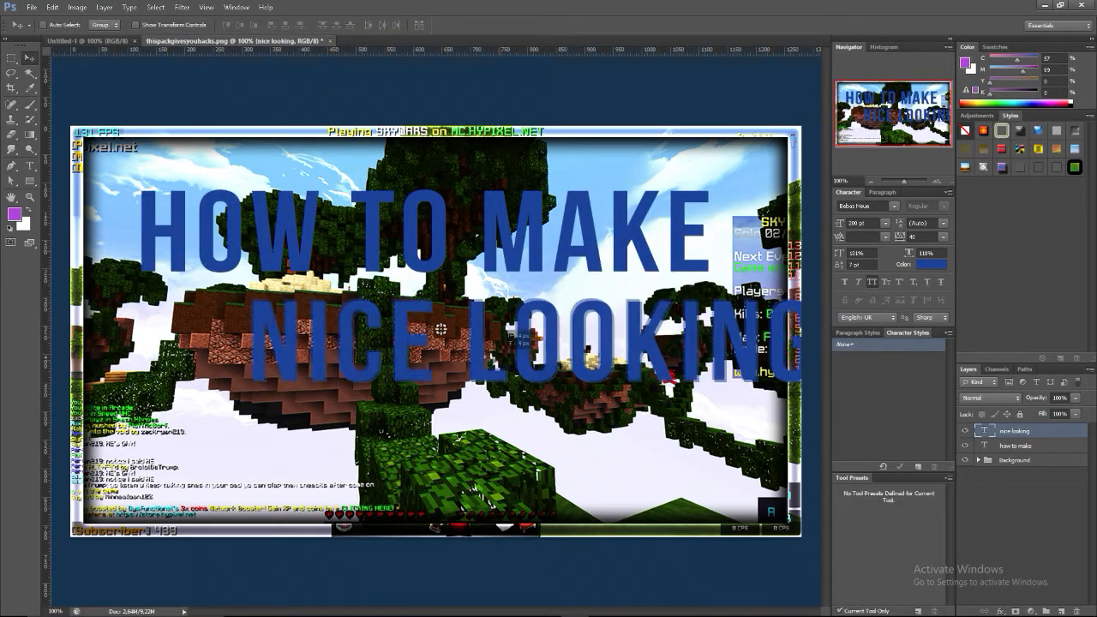
left_click_drag(440, 328, 329, 311)
Add a third text layer reading "thumbnails" and place it below the "nice looking" line
key("t")
left_click(334, 425)
type("THUMBNAIL")
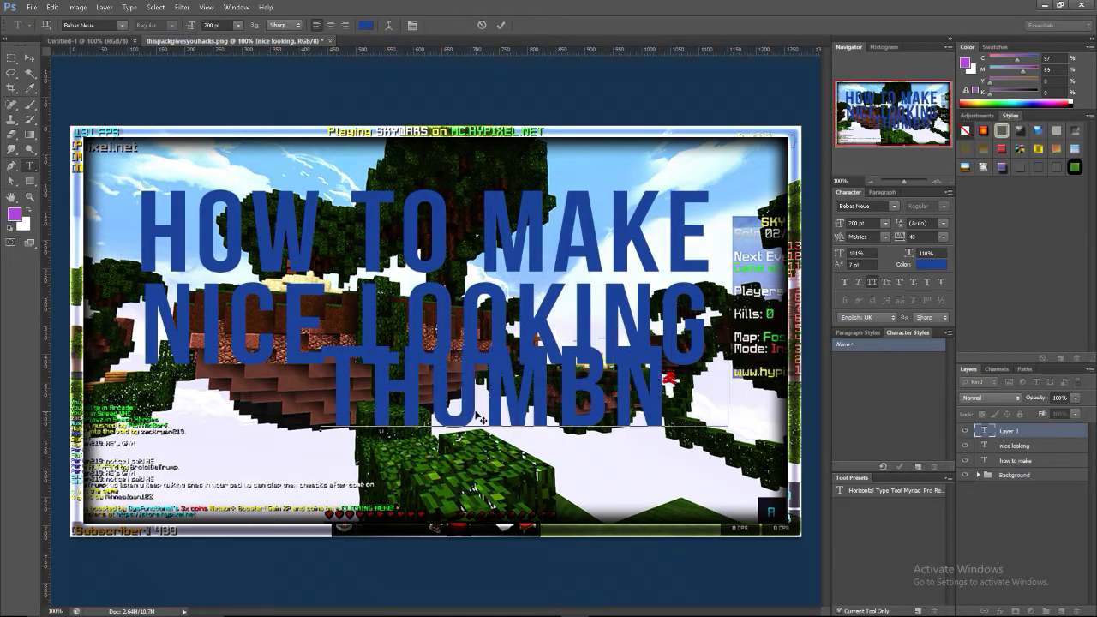
left_click(500, 27)
left_click(29, 58)
left_click_drag(499, 400, 361, 446)
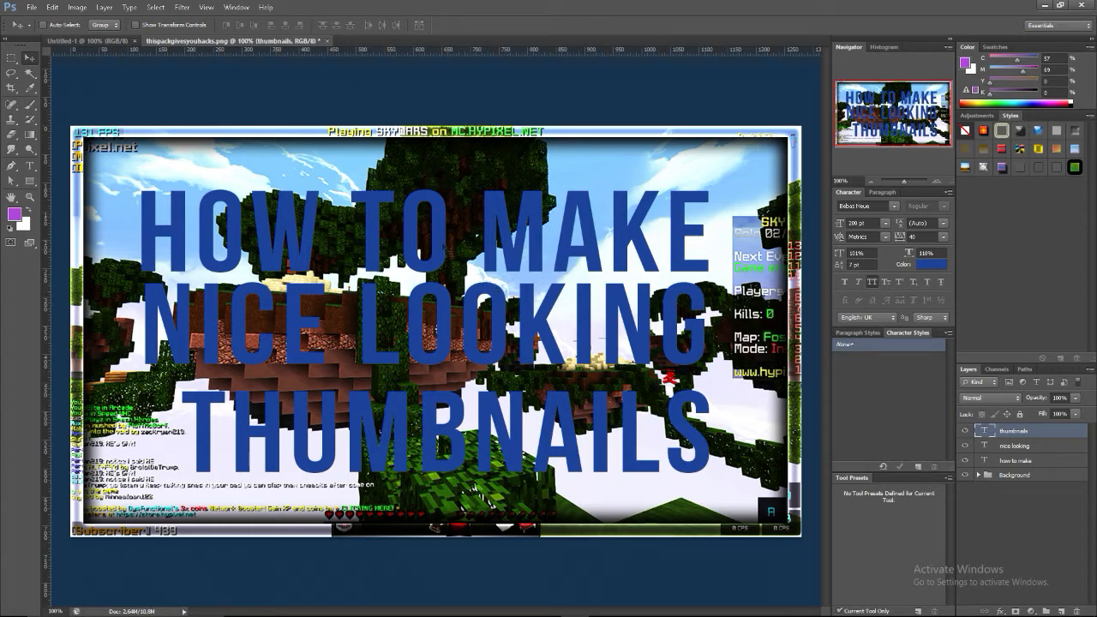
Reposition the three text lines, moving "how to make" up and right, "nice looking" right and "thumbnails" slightly left
right_click(370, 233)
left_click(390, 240)
left_click_drag(369, 234, 383, 222)
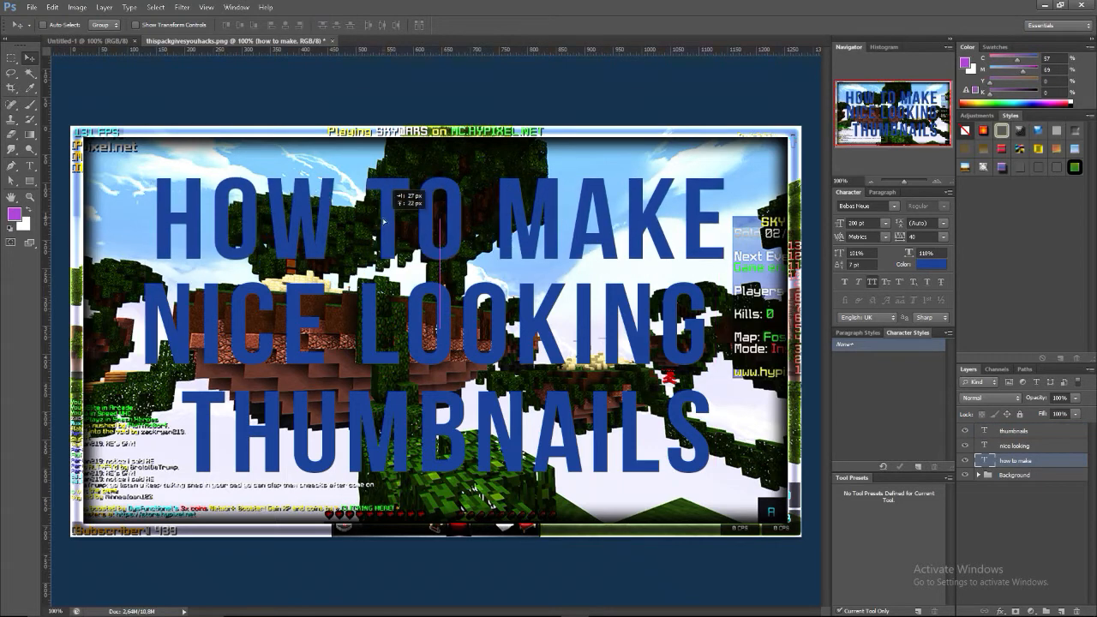
right_click(430, 328)
left_click(454, 334)
left_click_drag(426, 329, 442, 328)
right_click(452, 403)
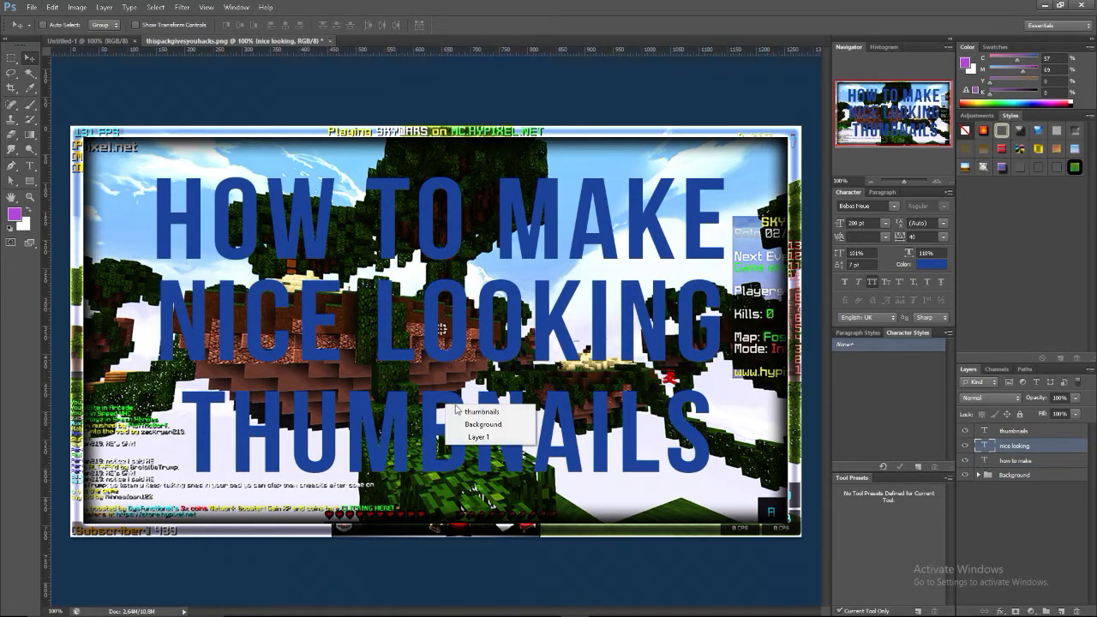
left_click(471, 412)
left_click_drag(456, 412, 449, 412)
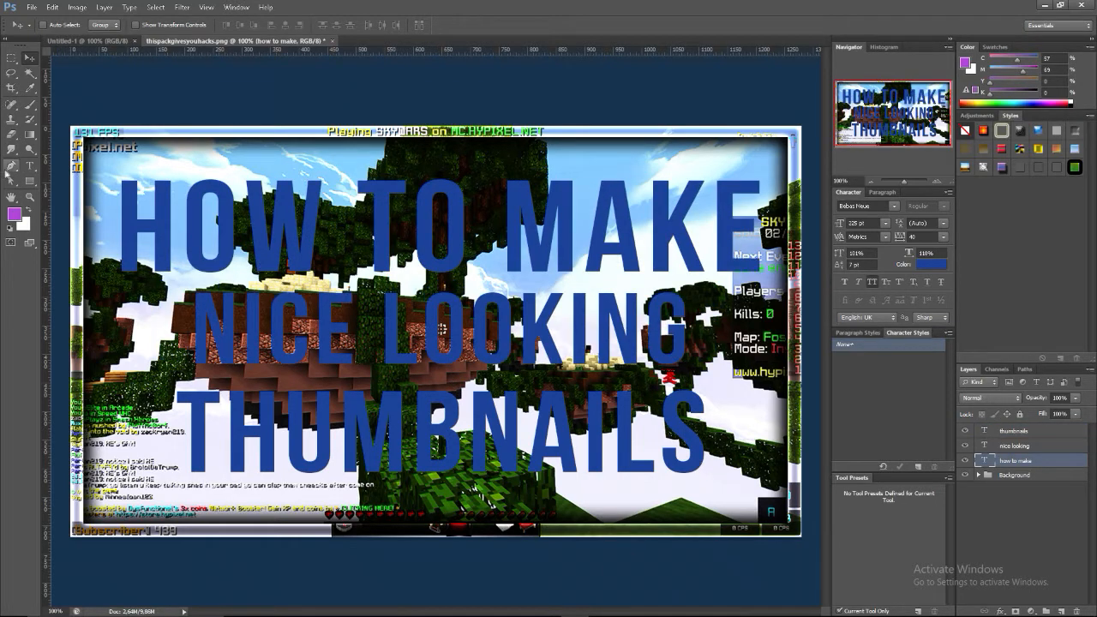
Resize the "how to make" text, trying 150 pt before setting it to 200 pt
left_click(29, 165)
key("Return")
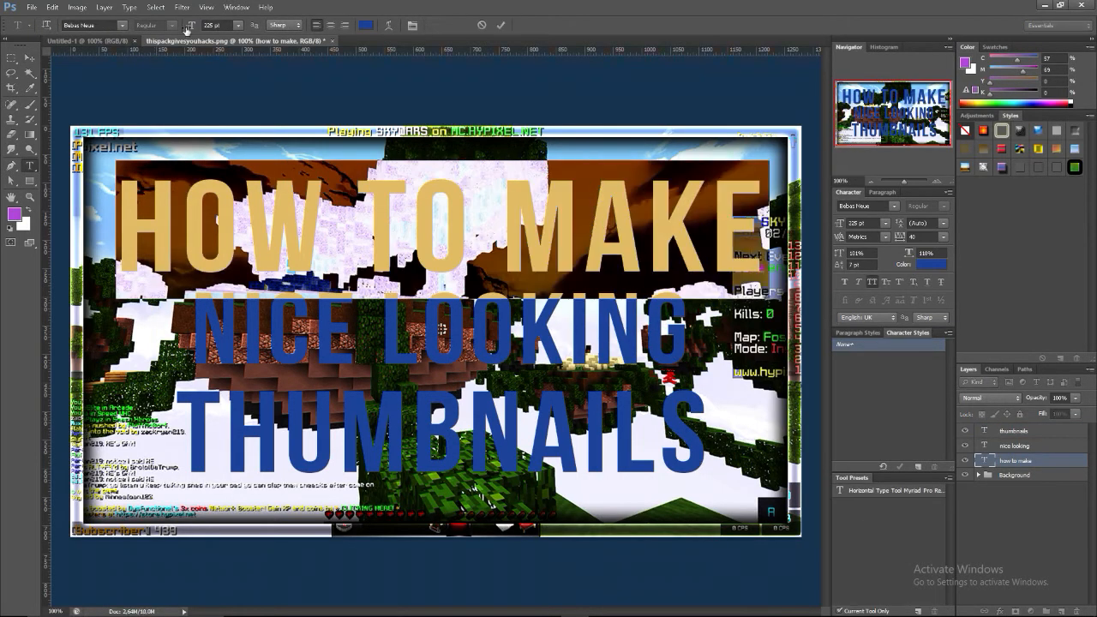
left_click(214, 24)
type("150")
key("Return")
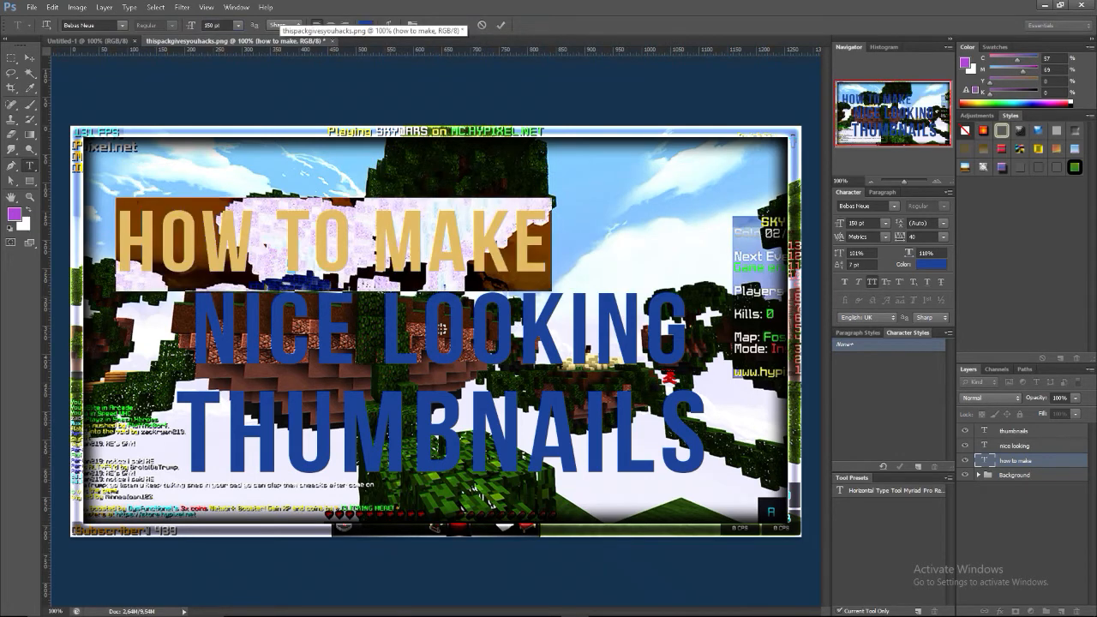
left_click(212, 25)
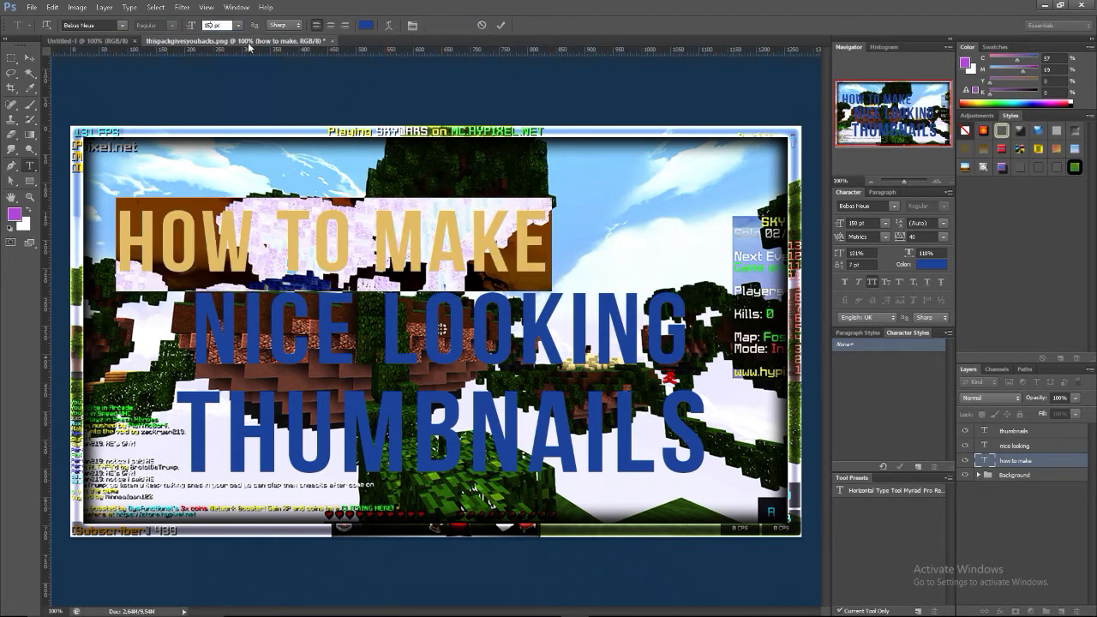
type("200")
key("Return")
Enlarge the "nice looking" text to 250 pt, then scale it down to about 218 pt so it fits inside the border
double_click(984, 431)
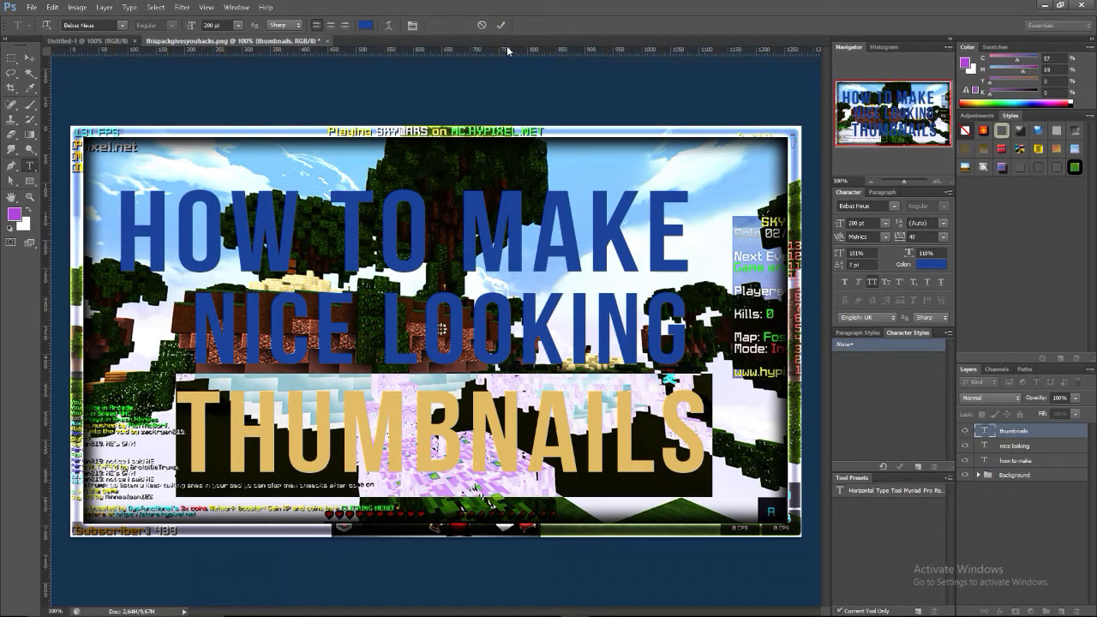
left_click(500, 25)
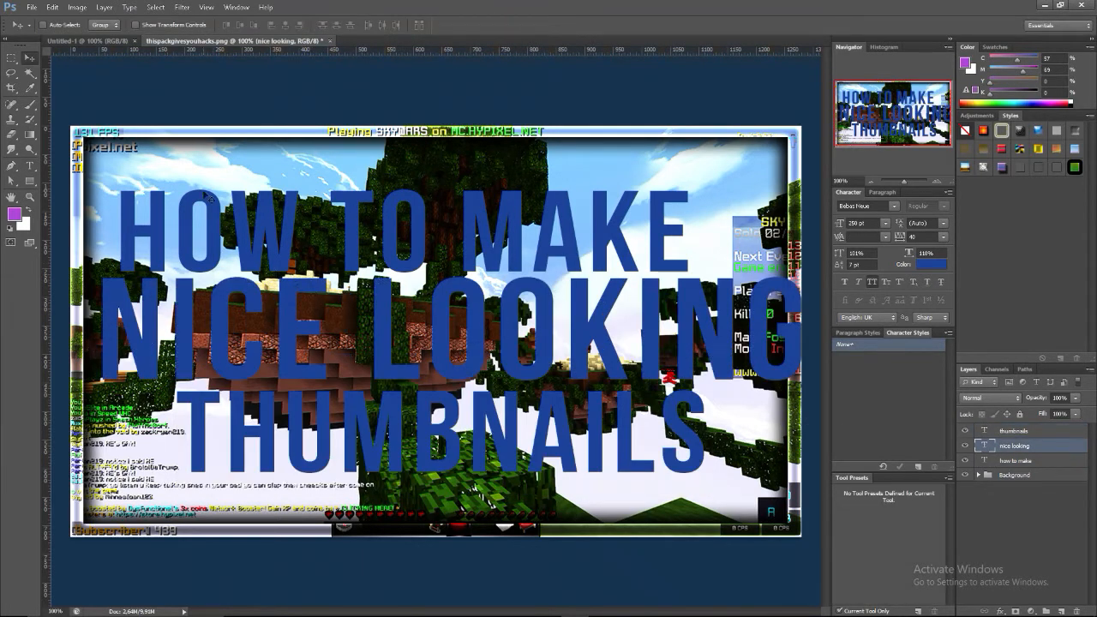
key("ctrl+t")
left_click_drag(98, 257, 284, 325)
left_click(573, 25)
Move the "how to make" text right so it sits centred above the "nice looking" line
right_click(485, 223)
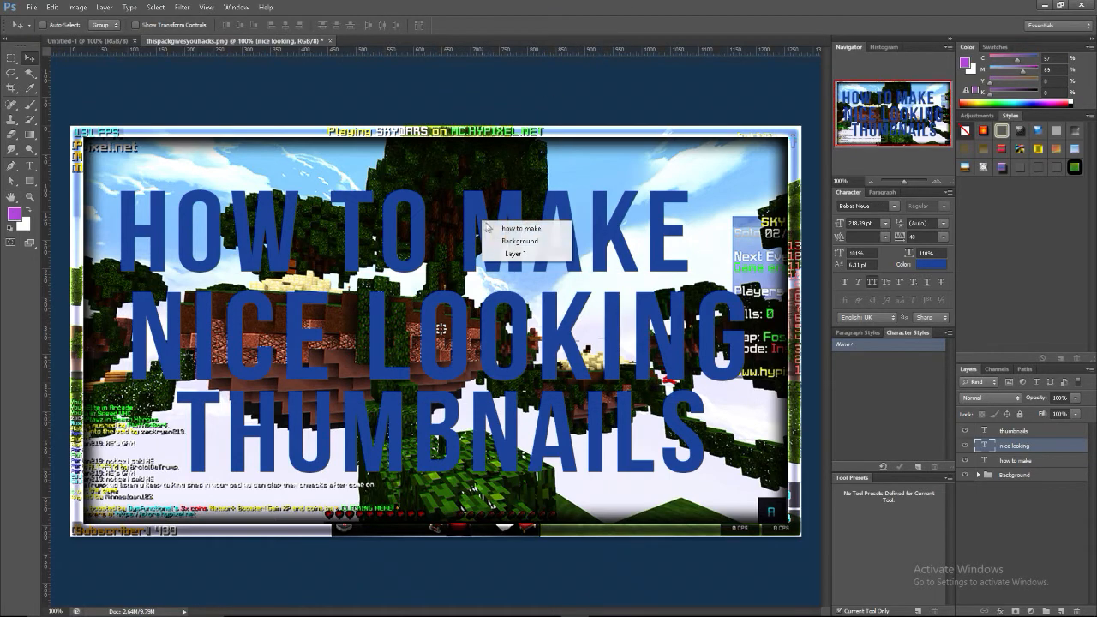
left_click(515, 228)
left_click_drag(475, 227, 531, 226)
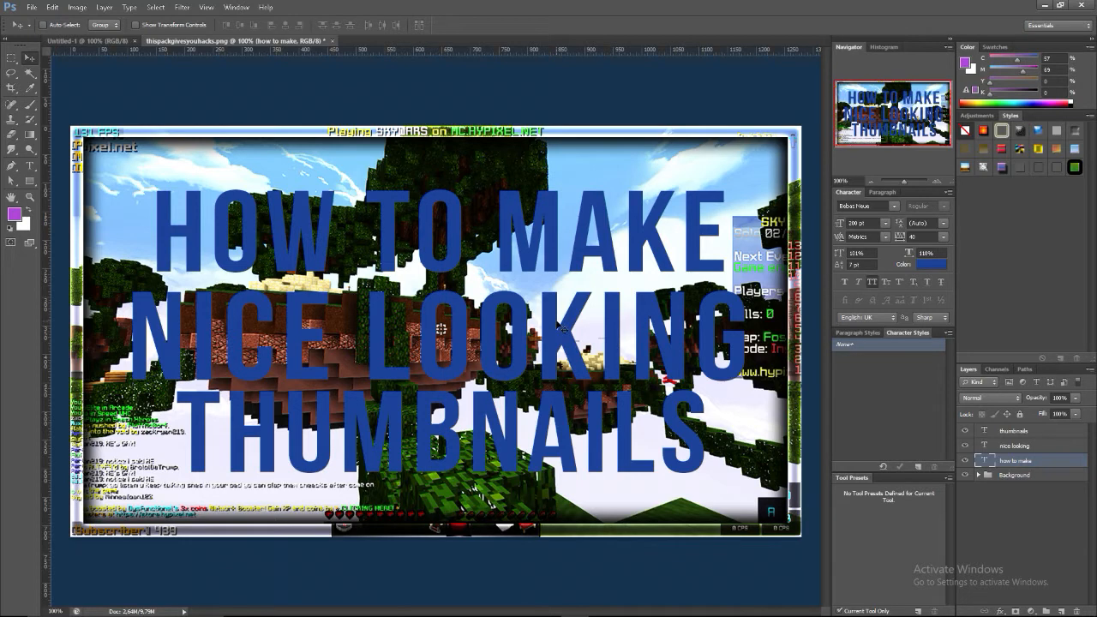
Warp the "nice looking" text with the horizontal Bulge style and a bend of -10%
left_click(1038, 446)
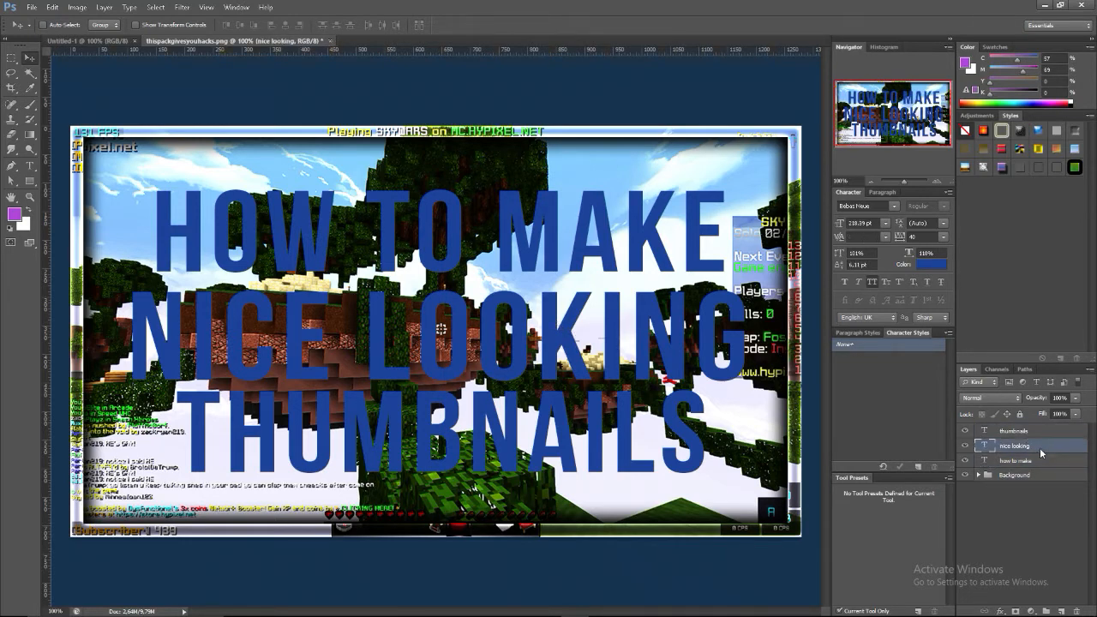
right_click(1040, 447)
left_click(1047, 293)
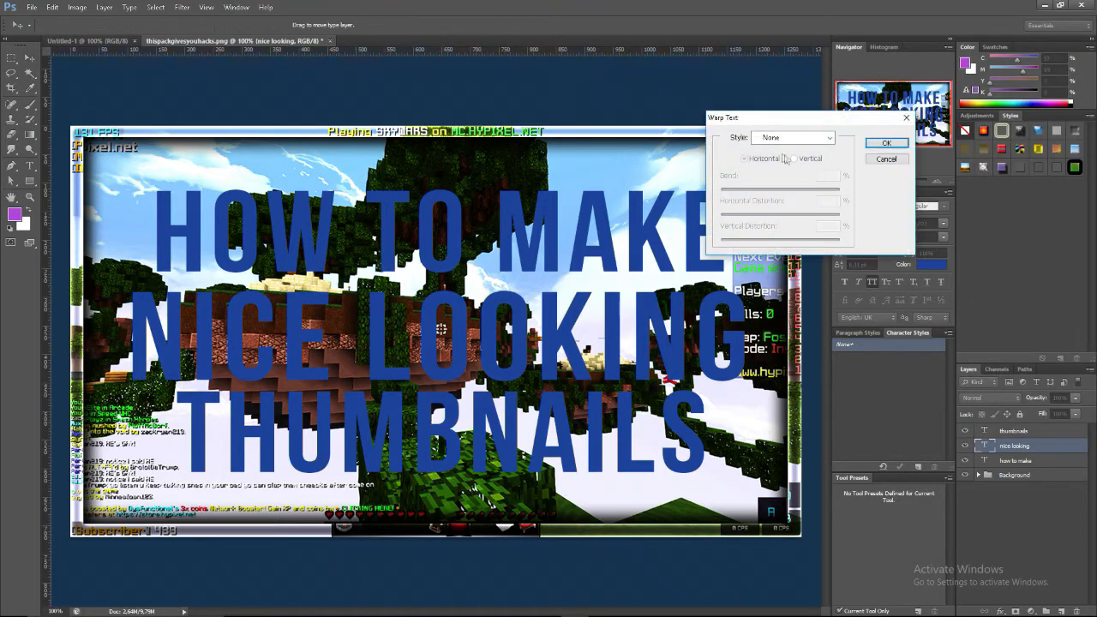
left_click(792, 137)
left_click(759, 222)
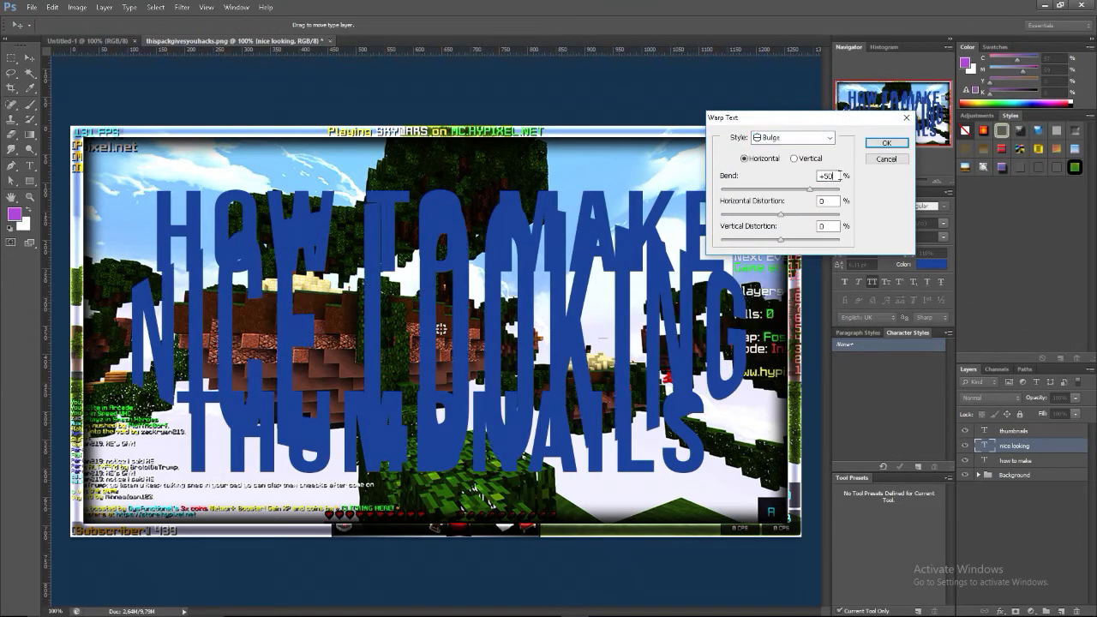
key("BackSpace")
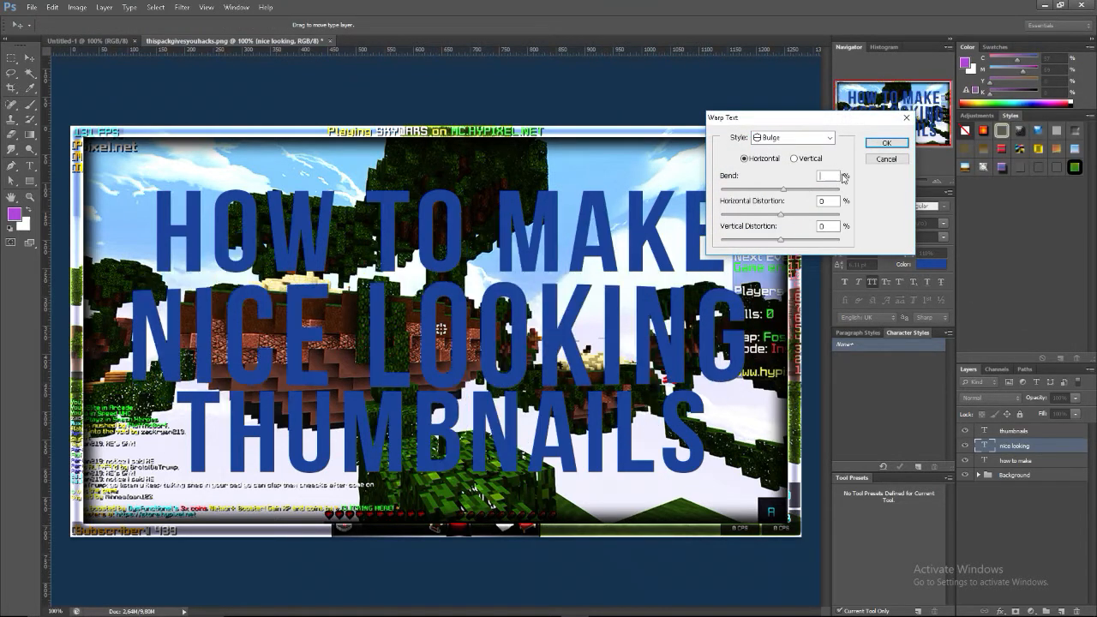
type("-10")
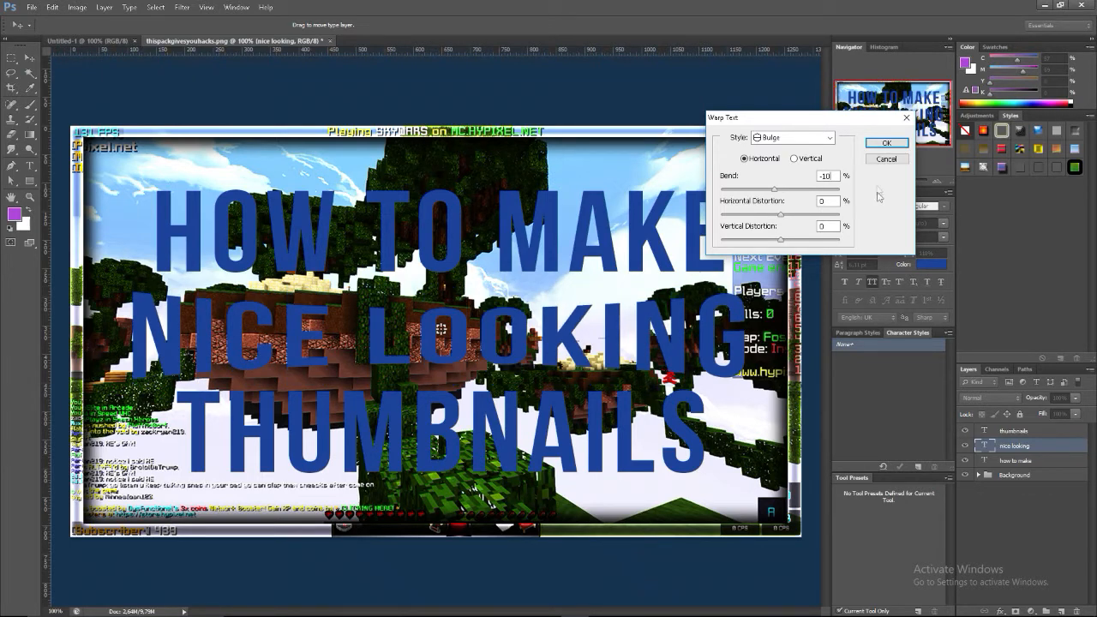
left_click(871, 146)
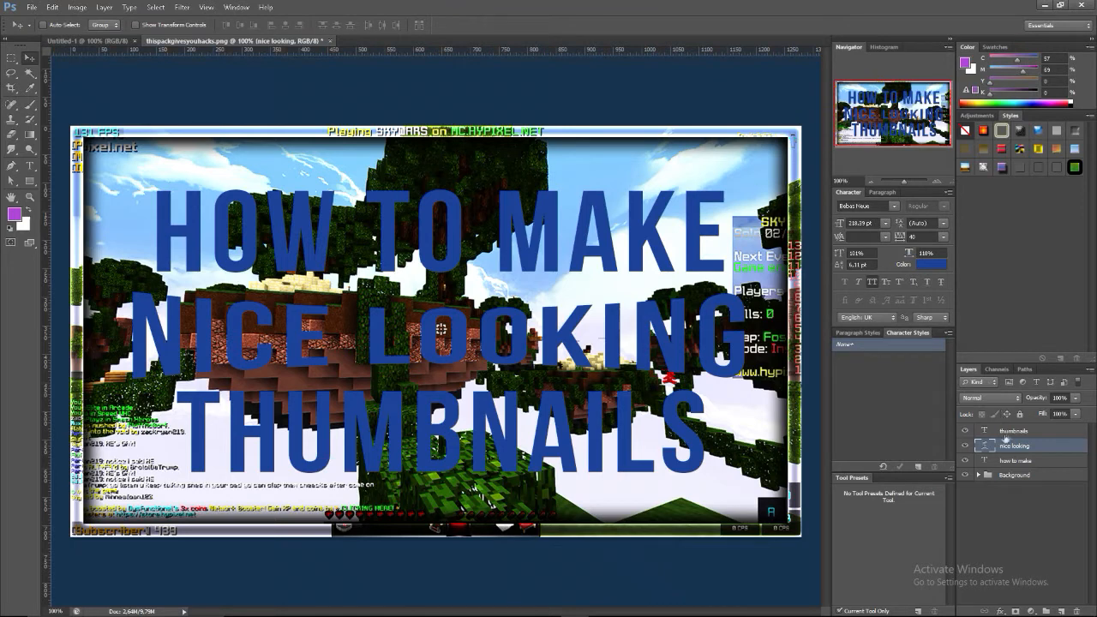
Warp the "thumbnails" text with the horizontal Bulge style and a bend of +10%
left_click(1007, 431)
right_click(1008, 431)
left_click(1004, 275)
left_click(792, 138)
left_click(776, 226)
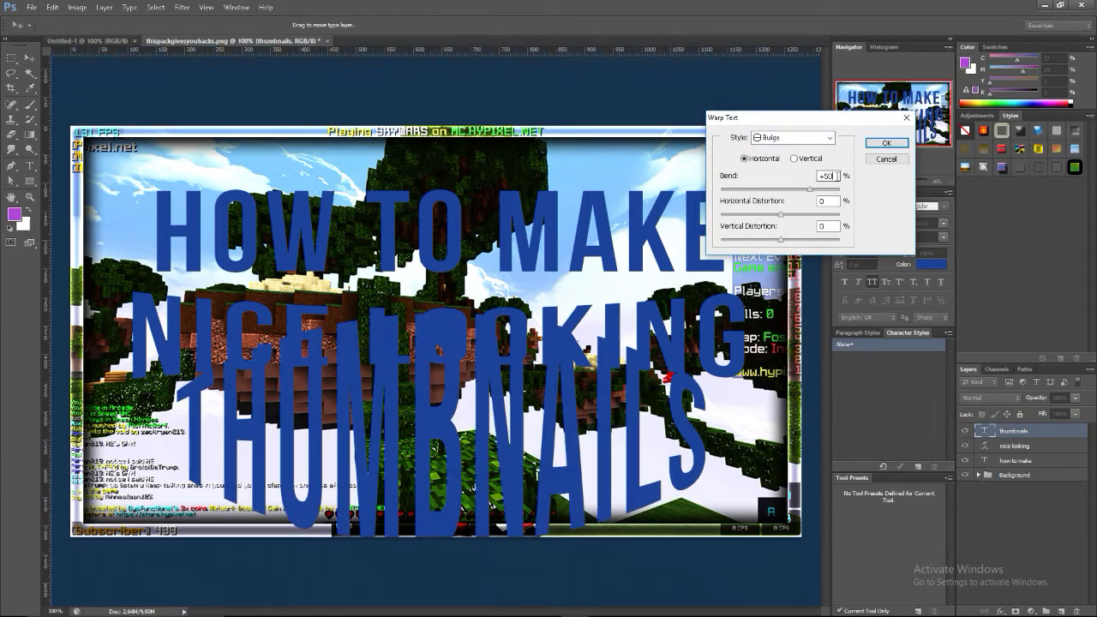
key("BackSpace")
key("BackSpace")
type("10")
left_click(882, 144)
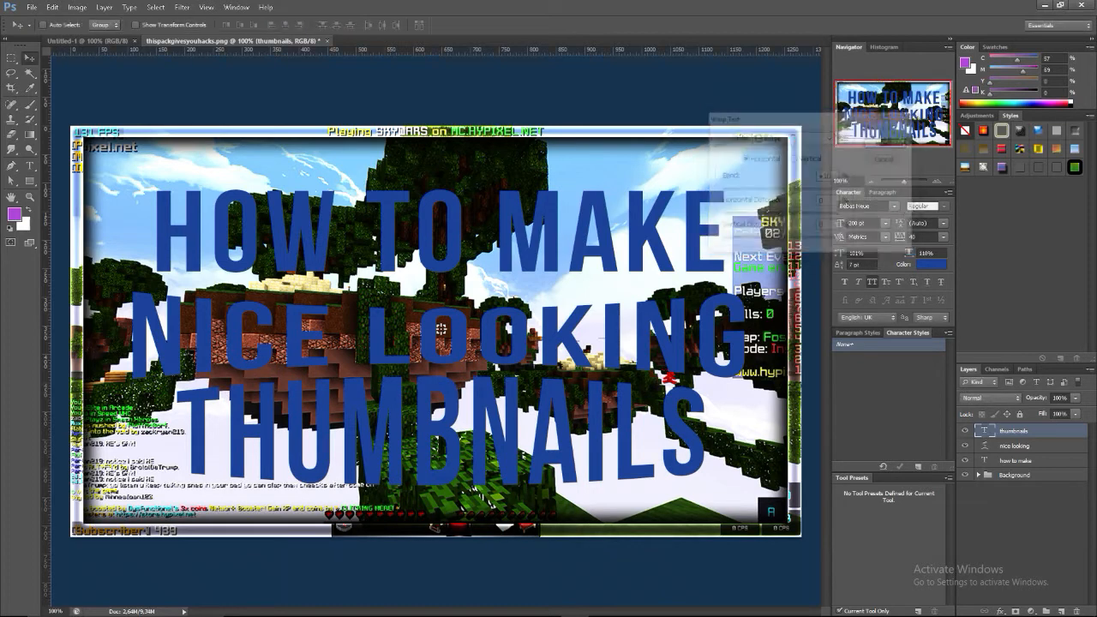
Apply a Bulge warp to the "how to make" text
left_click(1037, 467)
right_click(1041, 465)
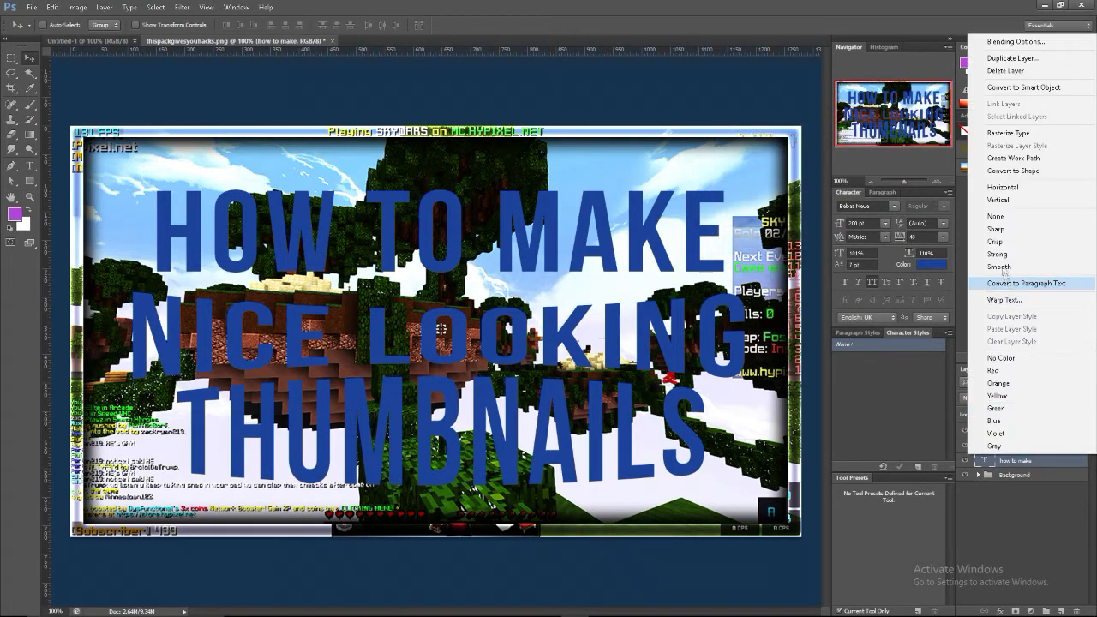
left_click(1005, 300)
left_click(793, 140)
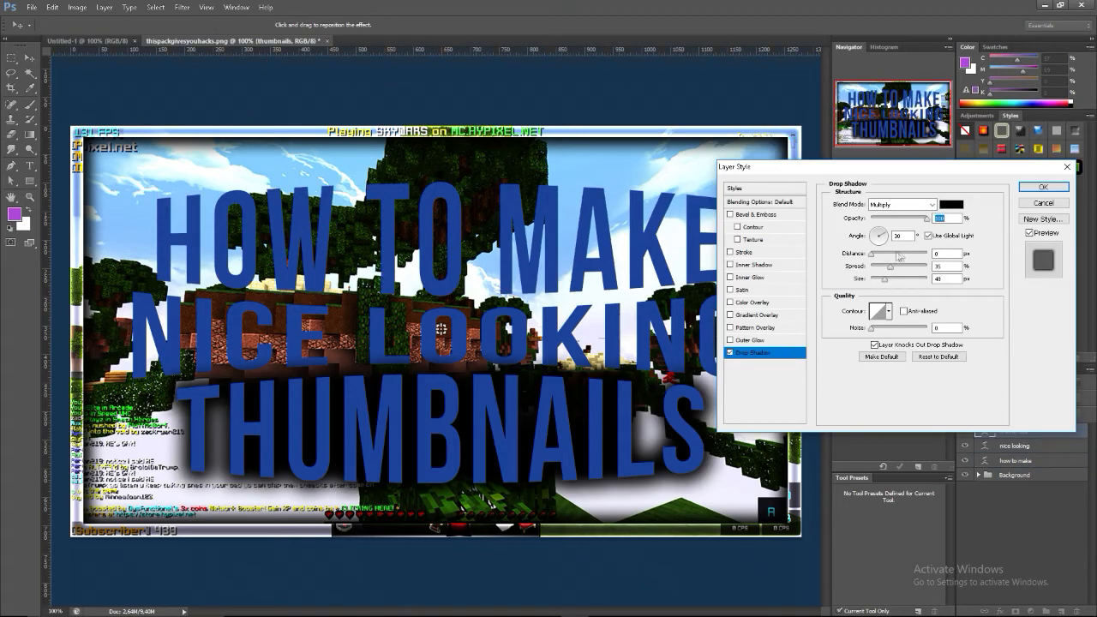
Give the "thumbnails" text a black drop shadow with 100% opacity, a 90° angle and 100% spread
key("Tab")
left_click_drag(881, 234, 884, 258)
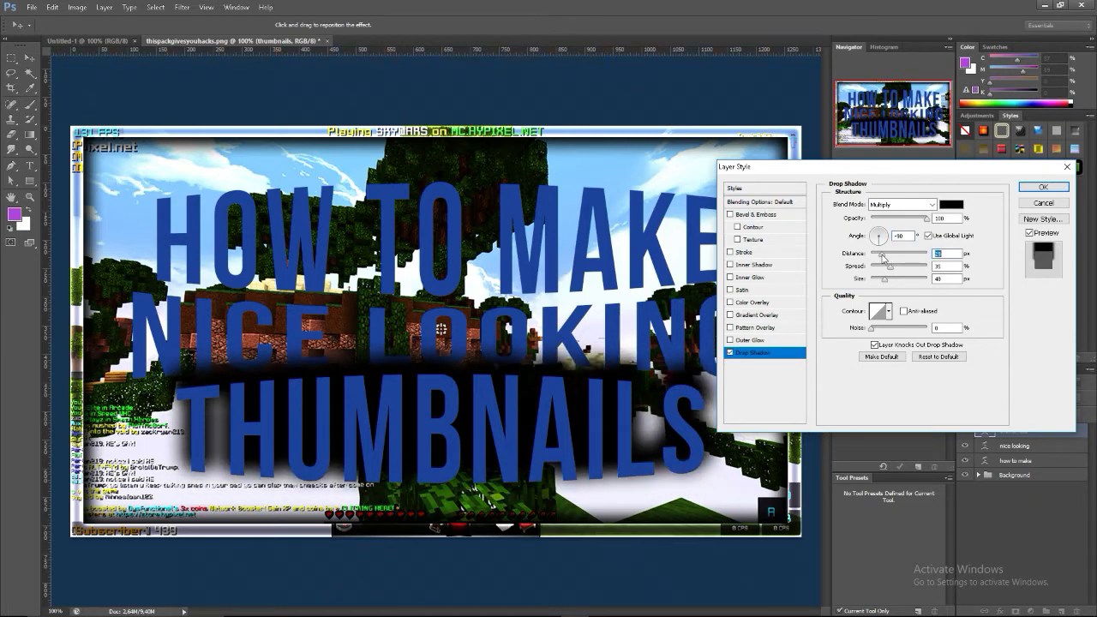
left_click(879, 231)
left_click(879, 232)
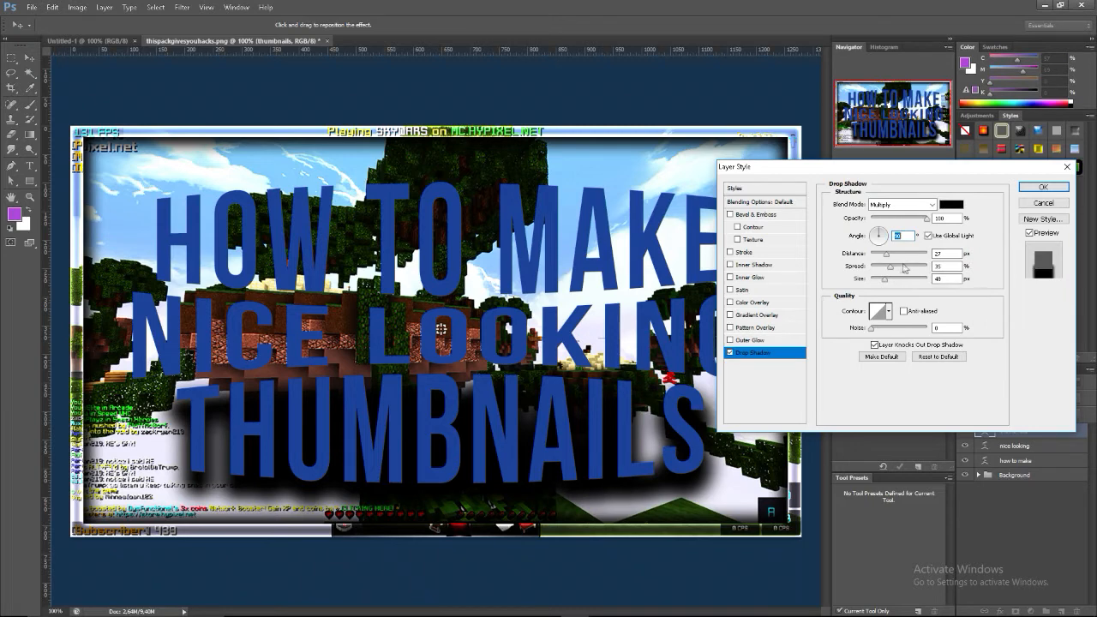
left_click_drag(889, 271, 928, 268)
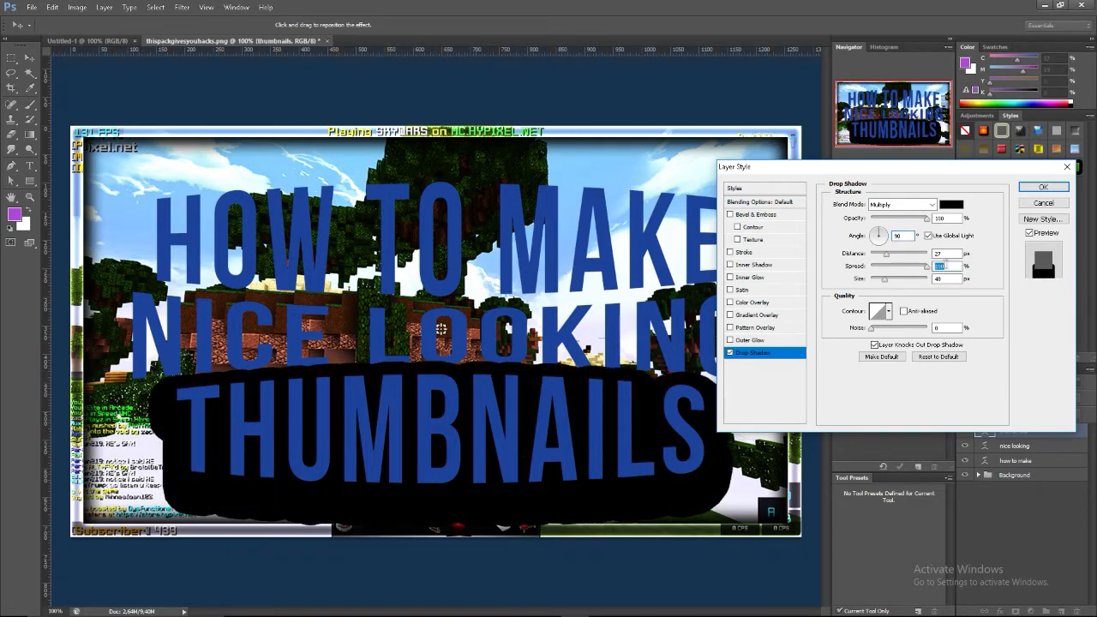
Reduce the drop shadow's distance to about 18 px, shrink its size slightly and save the settings as the default
left_click_drag(886, 279, 882, 283)
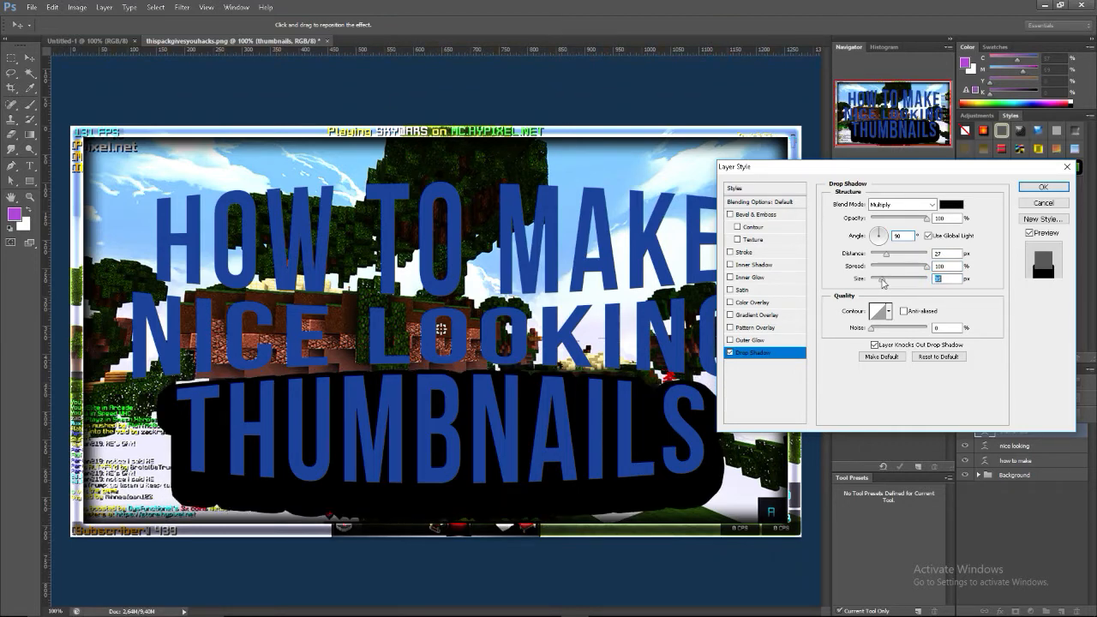
left_click_drag(890, 284, 886, 286)
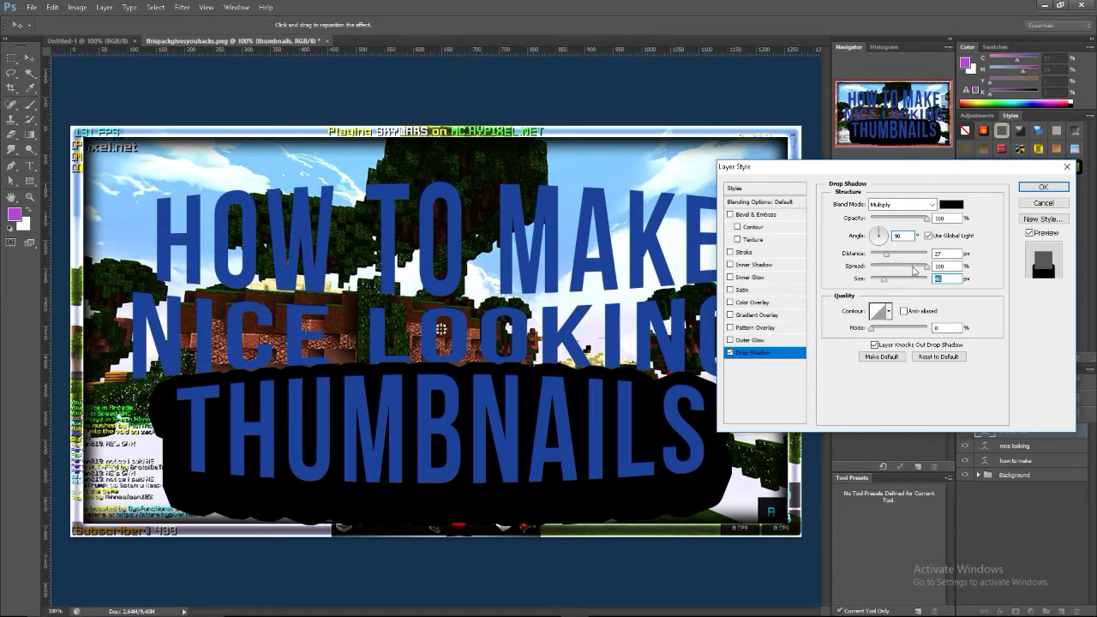
left_click(939, 217)
left_click(885, 257)
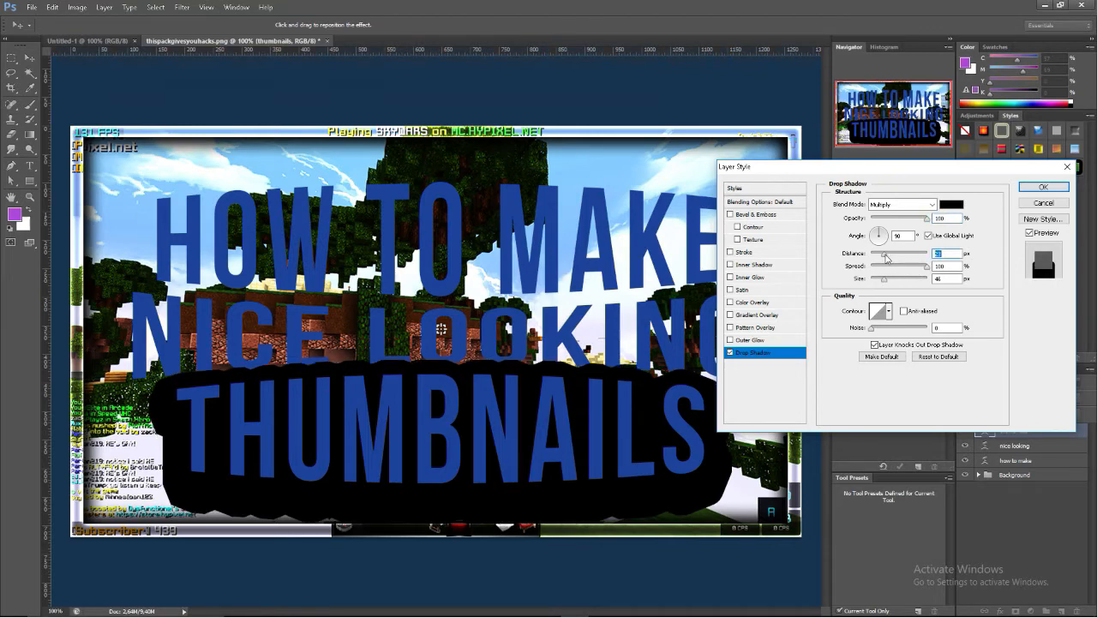
left_click_drag(884, 281, 882, 281)
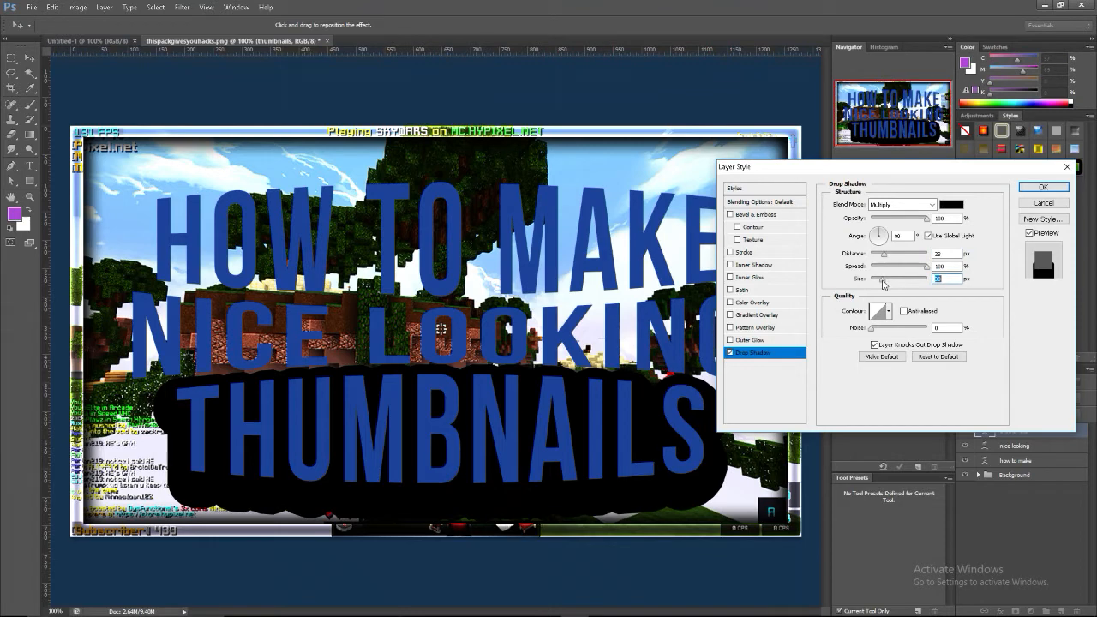
left_click(881, 256)
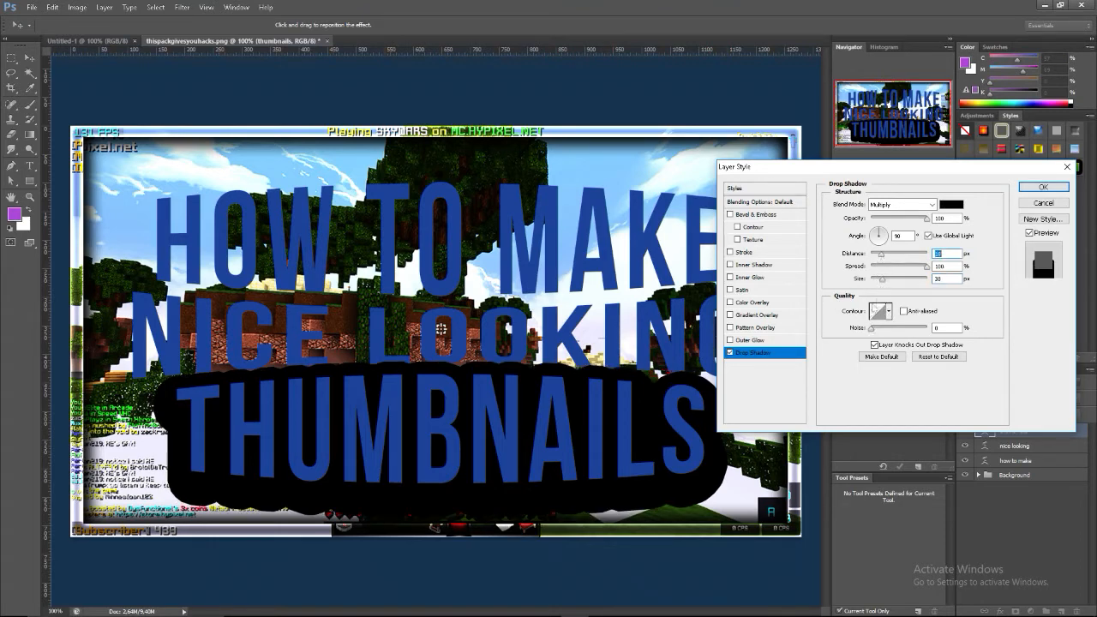
left_click_drag(883, 280, 883, 280)
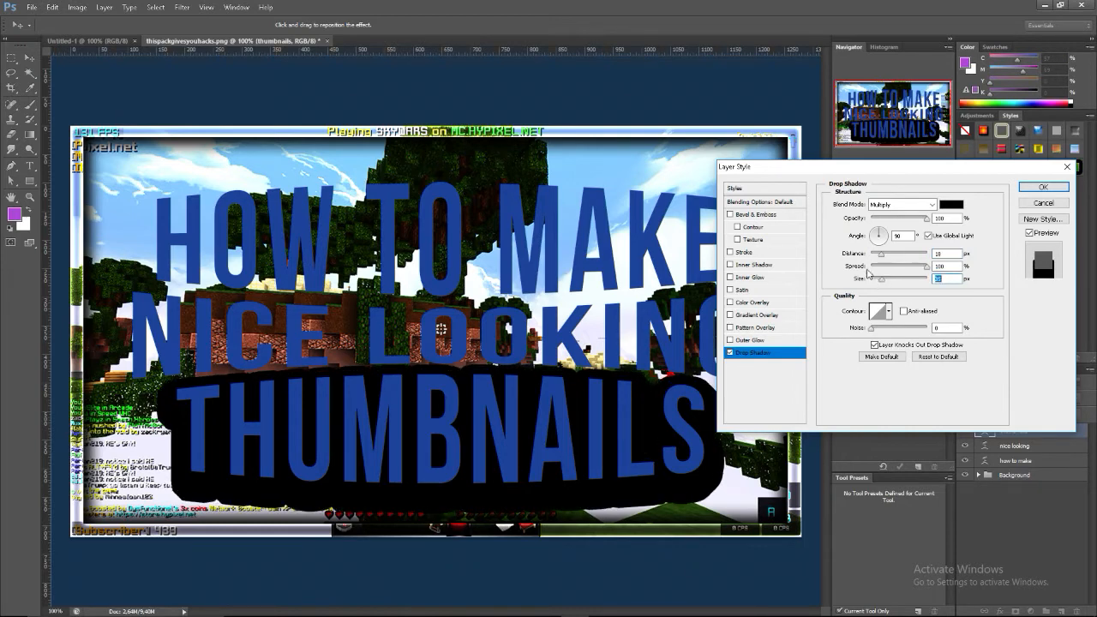
left_click(881, 360)
Try a thin white outer glow around the "thumbnails" text and turn it off again
left_click(730, 340)
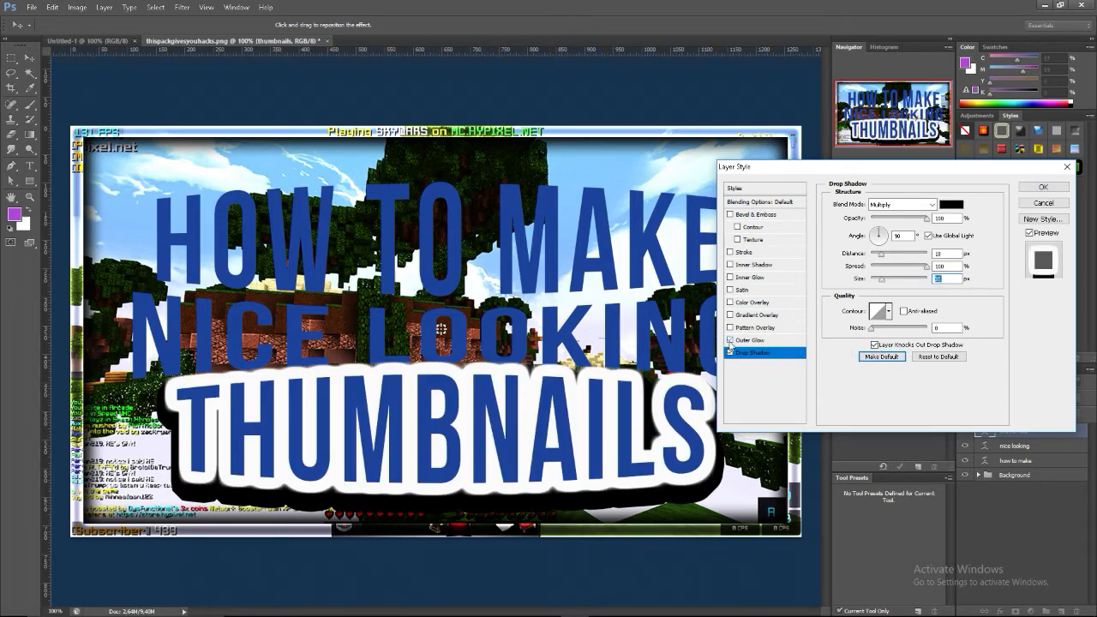
left_click(755, 340)
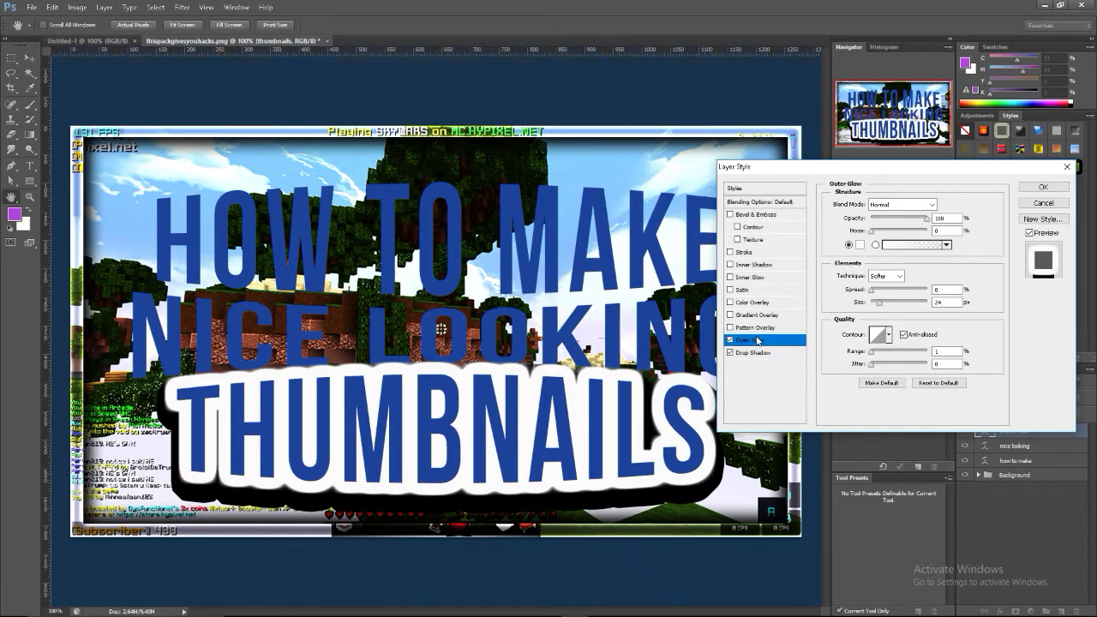
left_click_drag(882, 302, 875, 307)
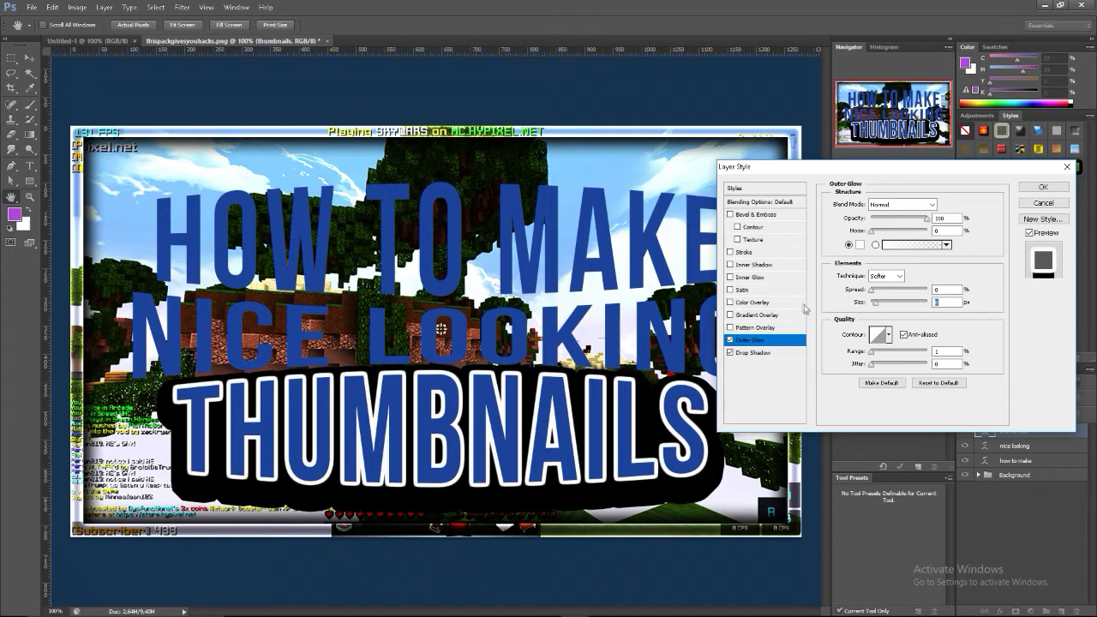
left_click(730, 340)
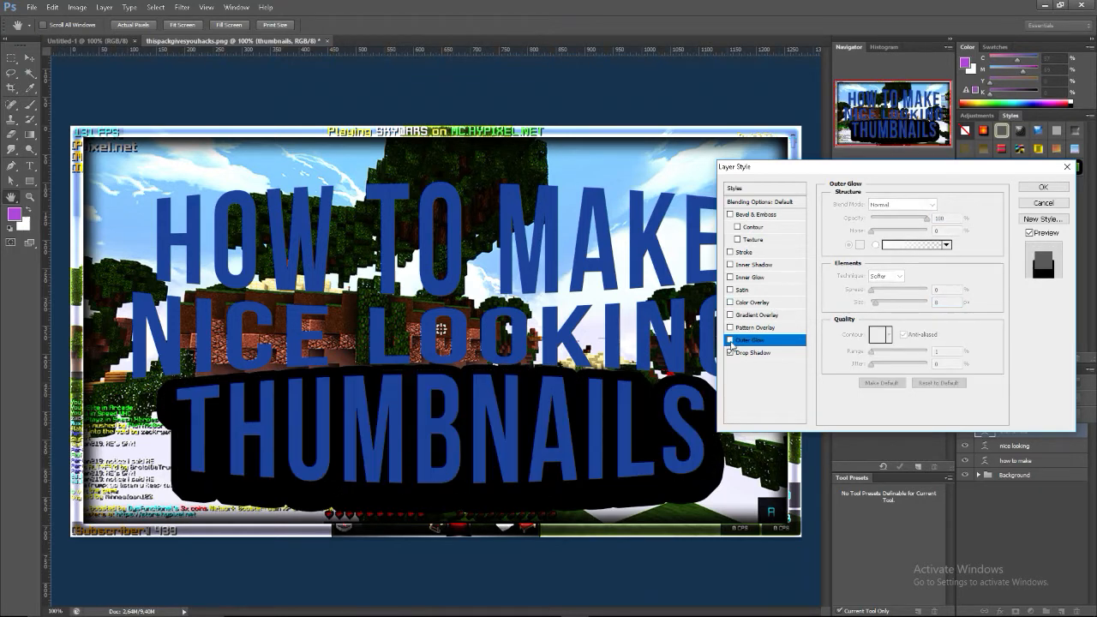
Add an outside stroke to the "thumbnails" text with a gradient fill using the orange-to-yellow preset
left_click(731, 253)
left_click(745, 253)
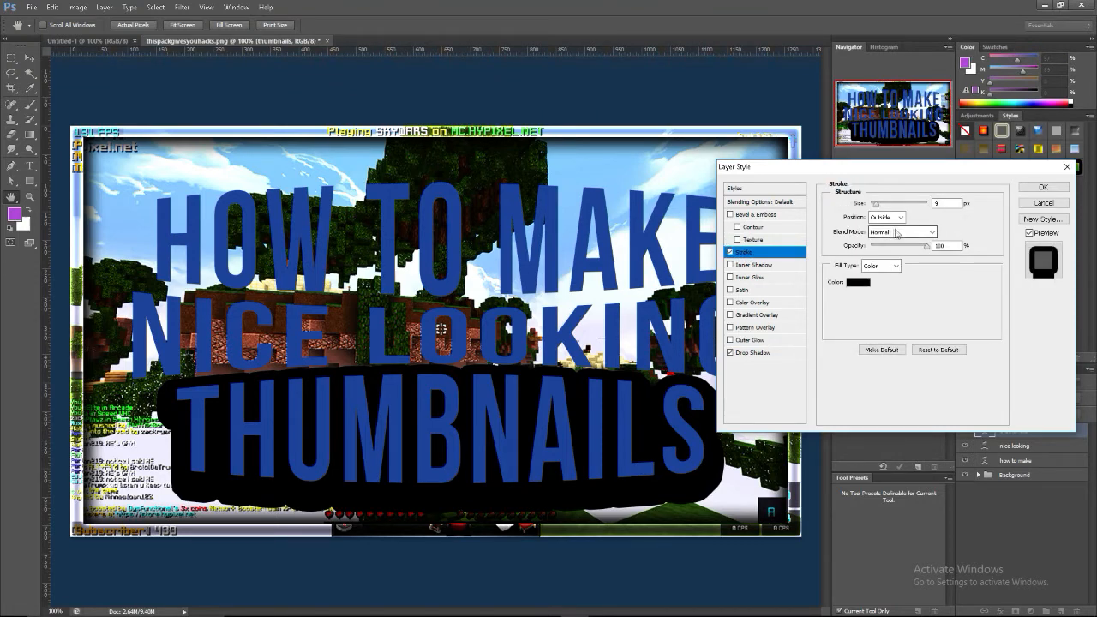
left_click(882, 266)
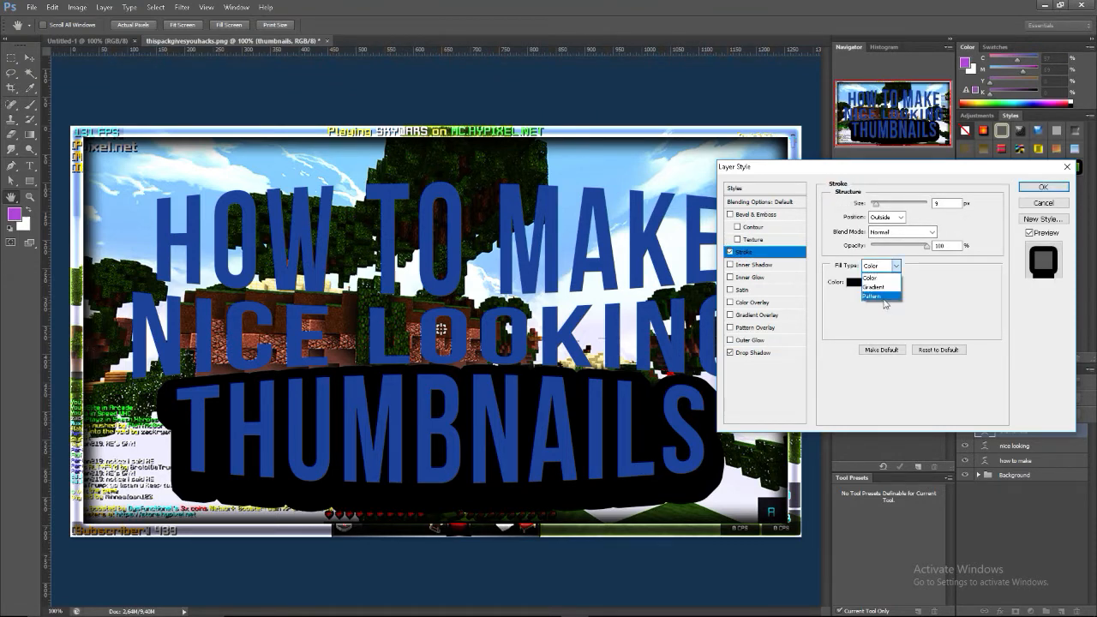
left_click(873, 287)
left_click(883, 283)
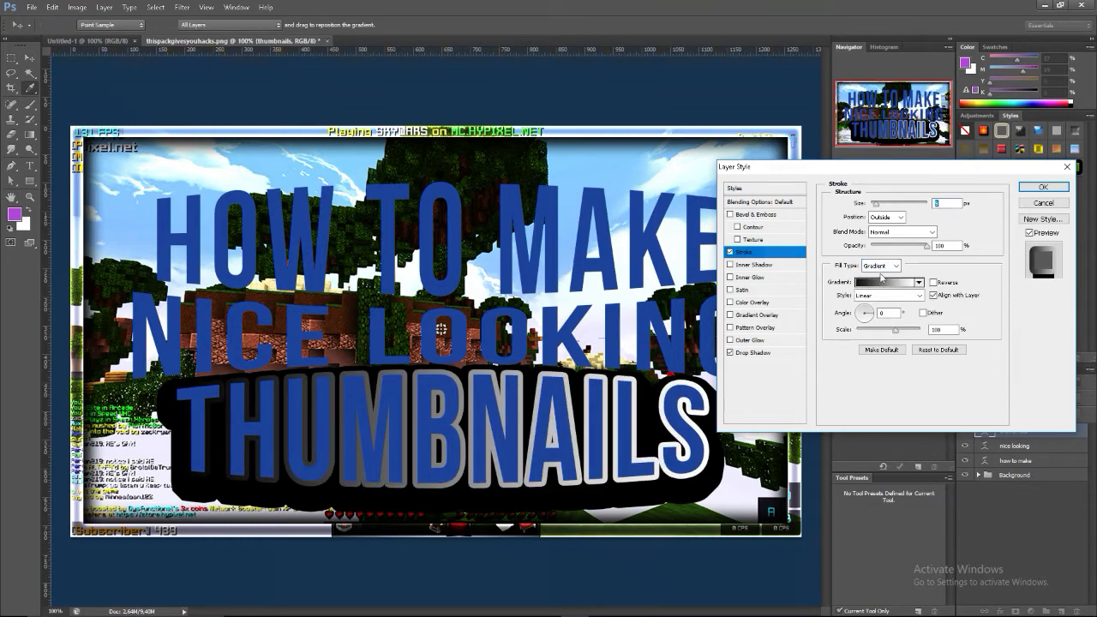
left_click(835, 239)
left_click(815, 243)
left_click(800, 242)
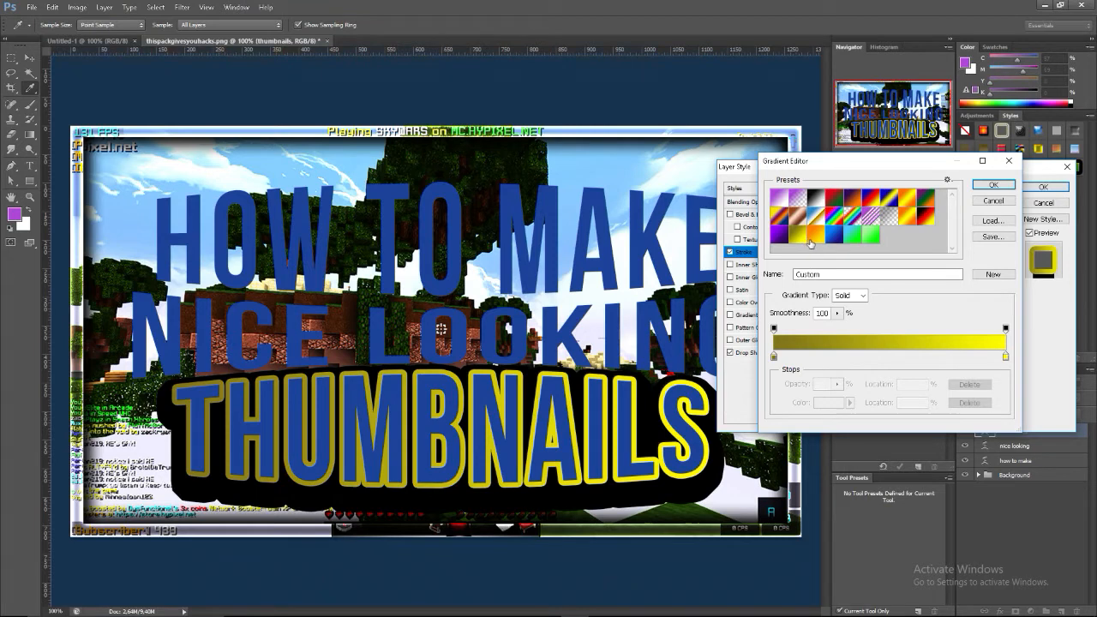
left_click(812, 244)
left_click(993, 184)
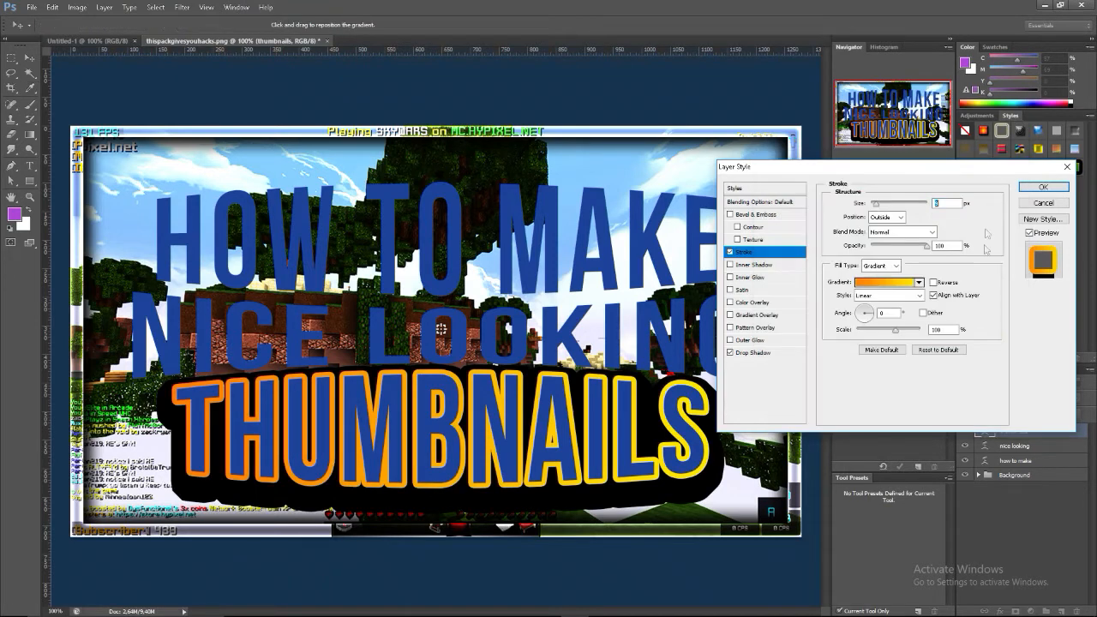
Set the stroke gradient's angle to 90° and apply the layer style to the "thumbnails" text
left_click(865, 315)
left_click_drag(866, 314, 878, 320)
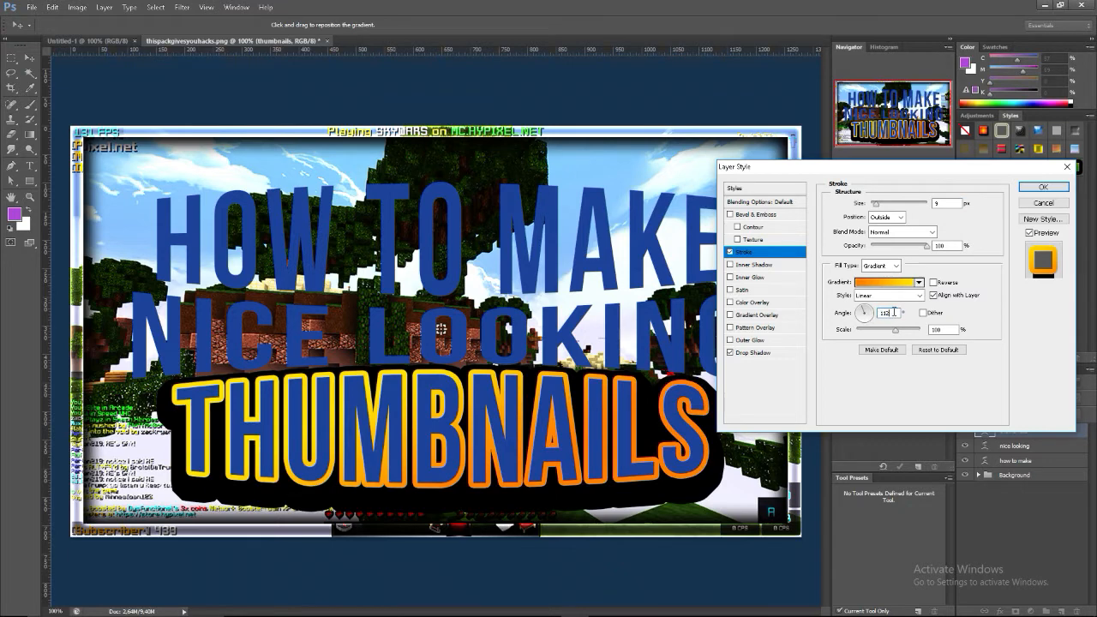
type("00")
key("Return")
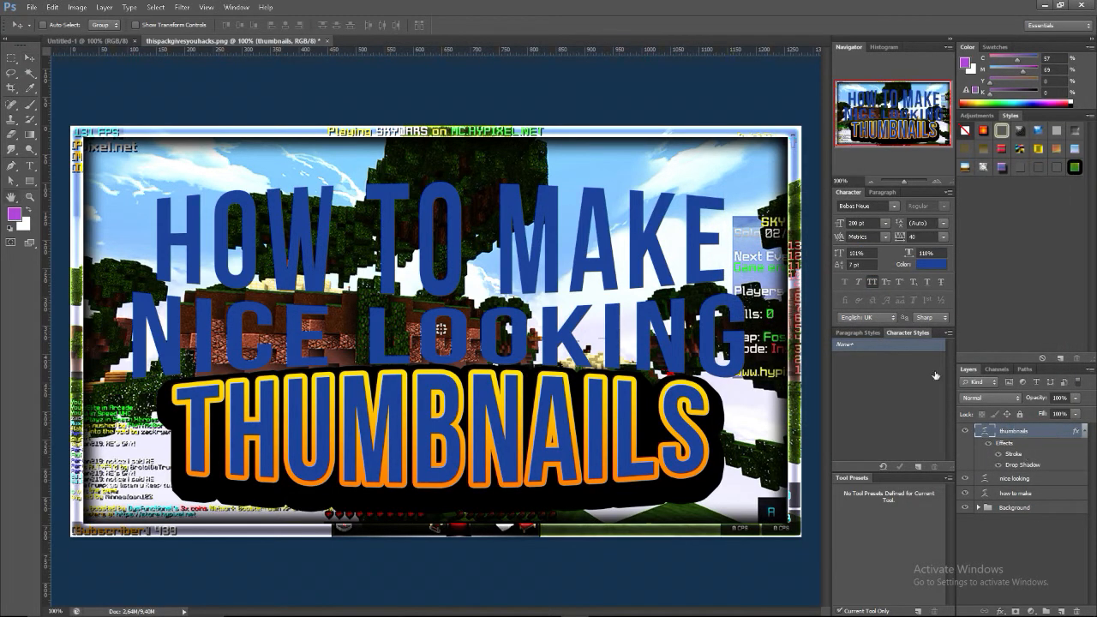
Reopen the "thumbnails" layer style and try reversing the stroke gradient, restoring its original direction
double_click(1008, 426)
left_click(748, 252)
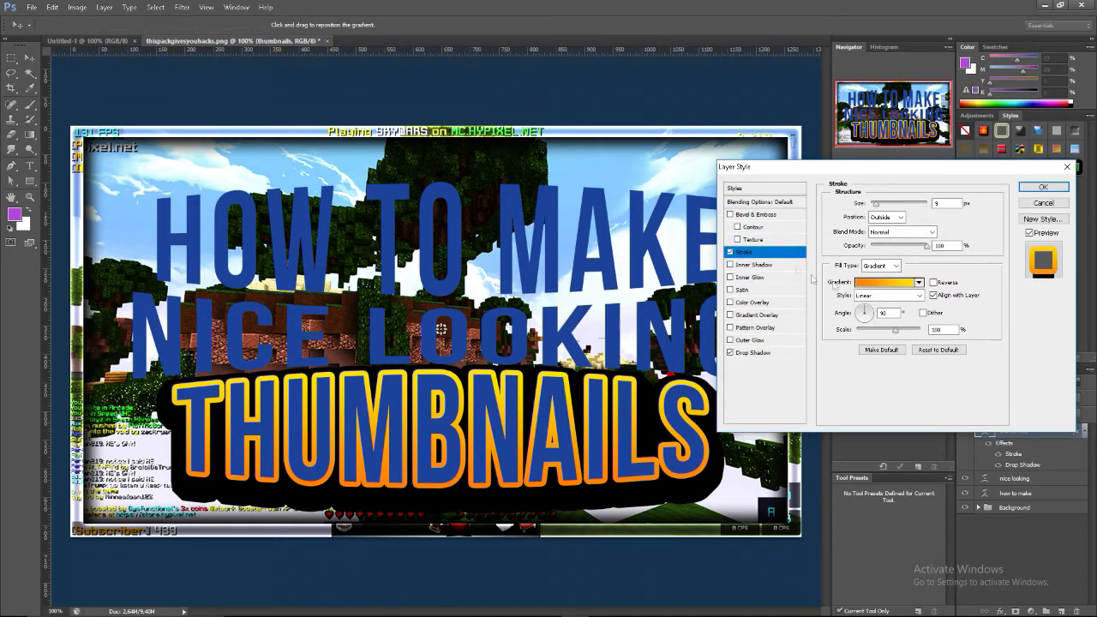
left_click(934, 282)
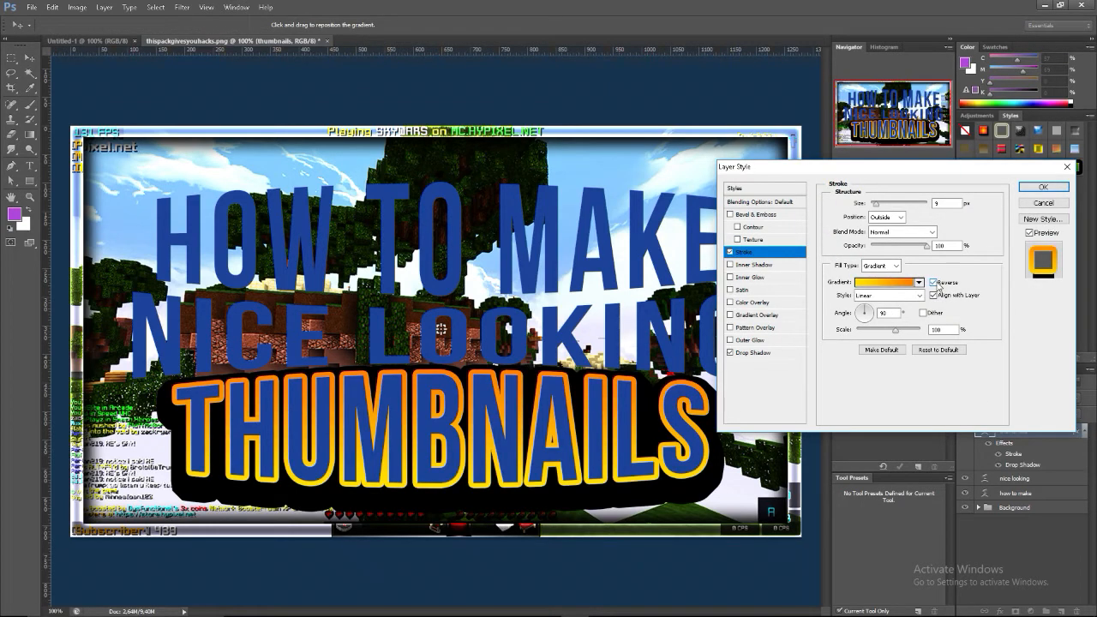
left_click(934, 283)
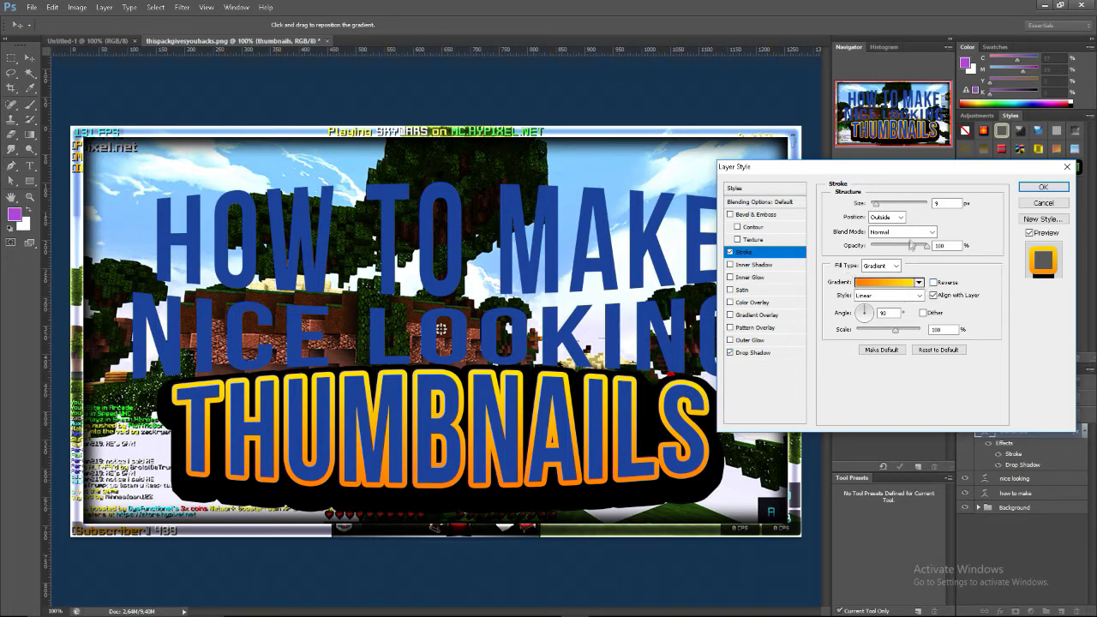
Add a black-and-white gradient overlay to the "thumbnails" text with Lighten blending and about 55% opacity
left_click(760, 290)
left_click(758, 316)
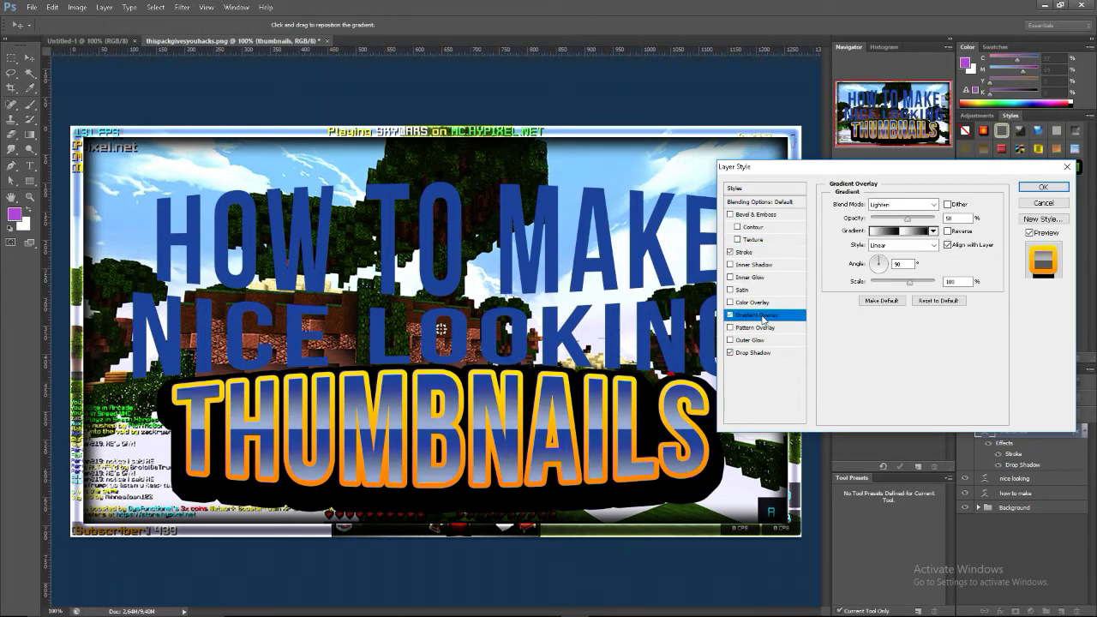
left_click_drag(905, 219, 925, 219)
left_click(901, 205)
left_click(906, 216)
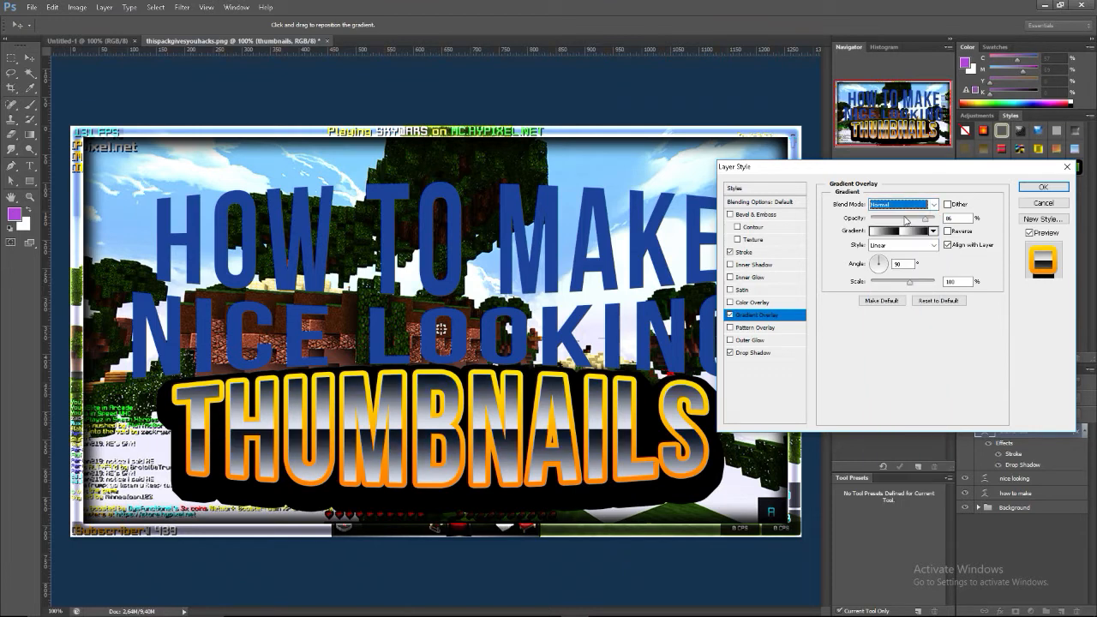
left_click(917, 205)
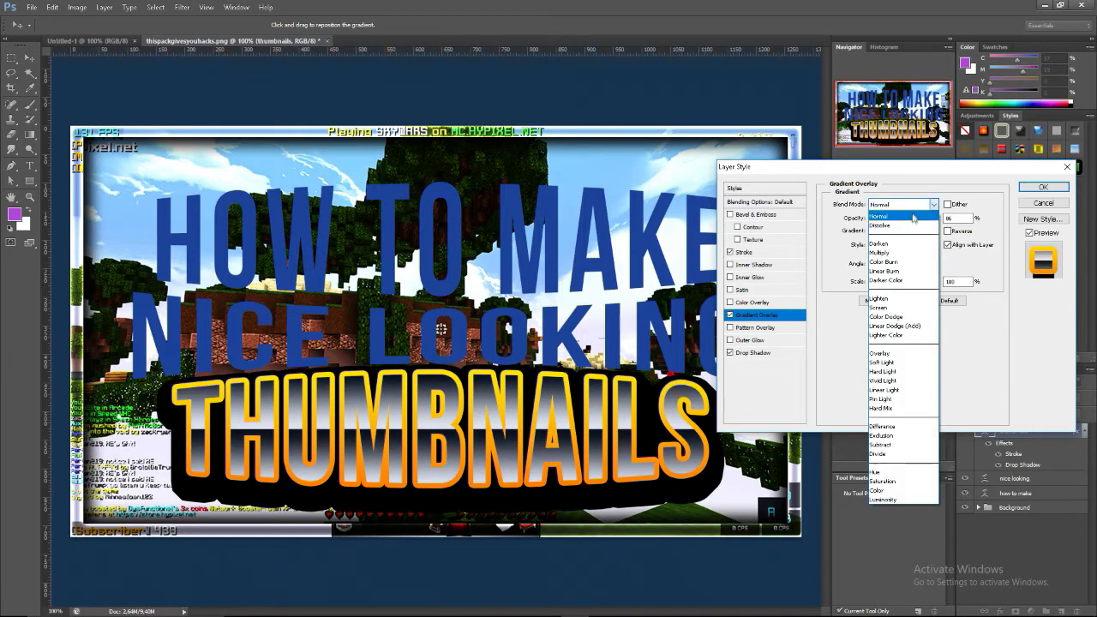
left_click(898, 294)
left_click_drag(895, 220, 910, 223)
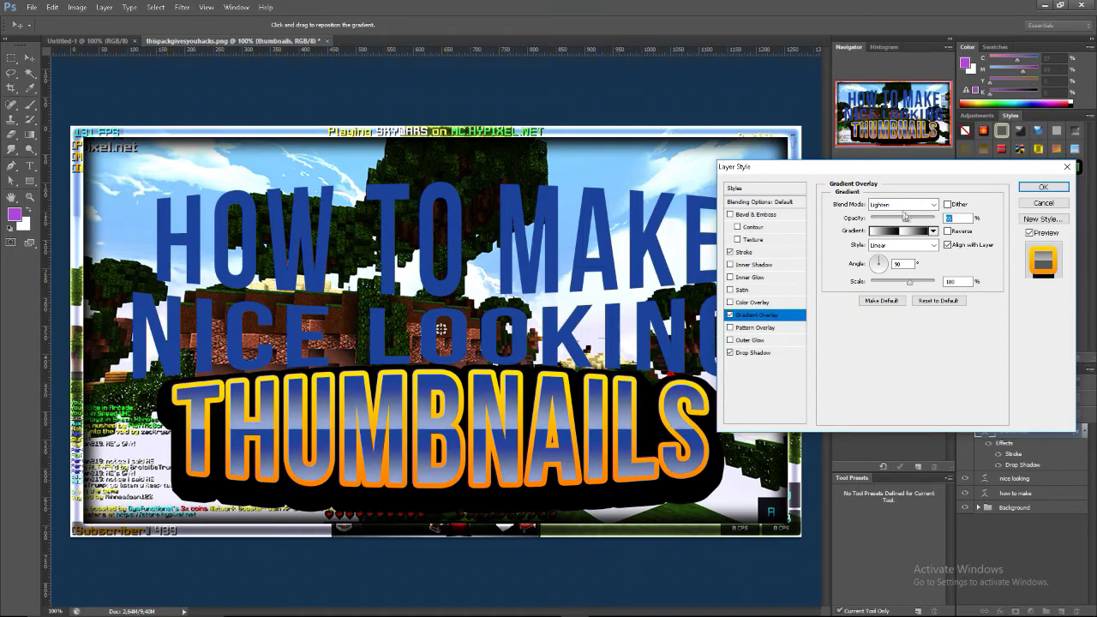
Enable an inner glow on the "thumbnails" text and set its size to about 16 px
left_click(731, 277)
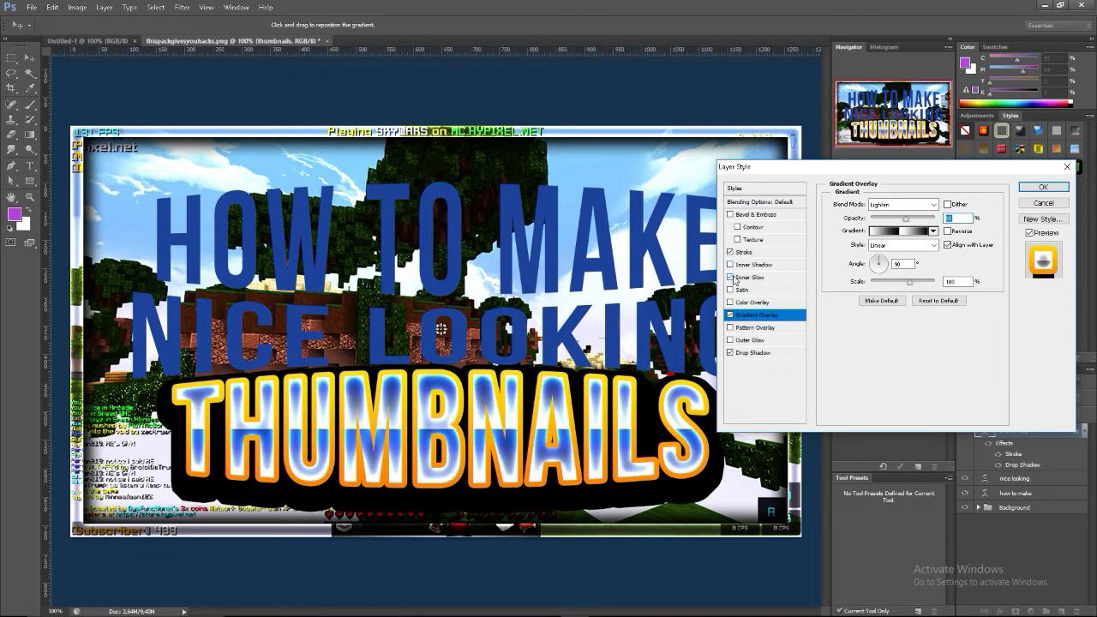
left_click(744, 278)
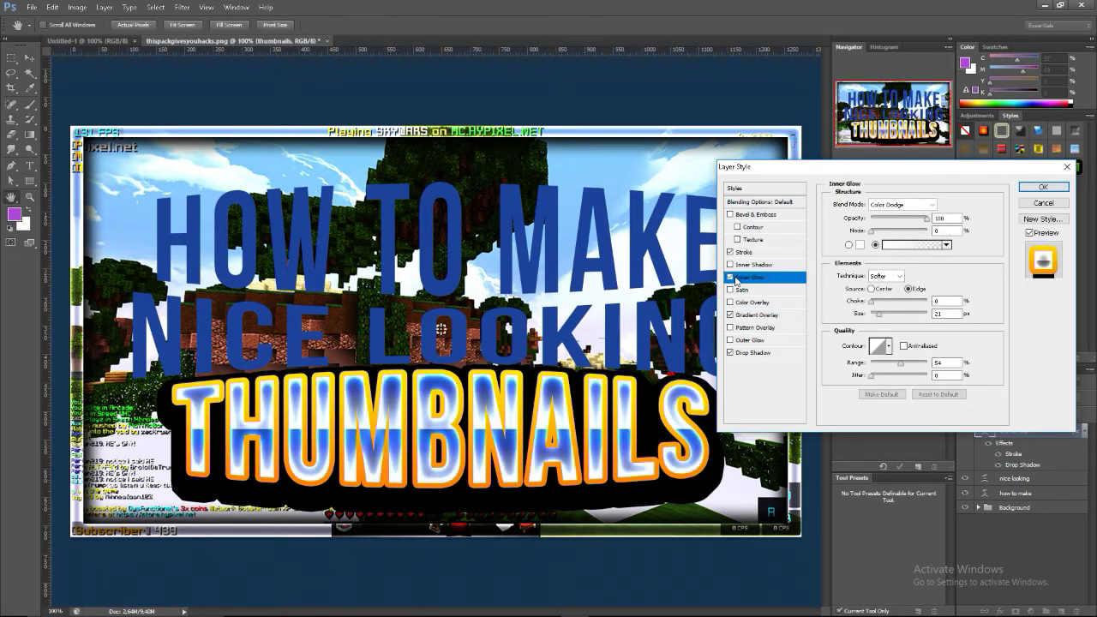
left_click_drag(878, 321, 881, 319)
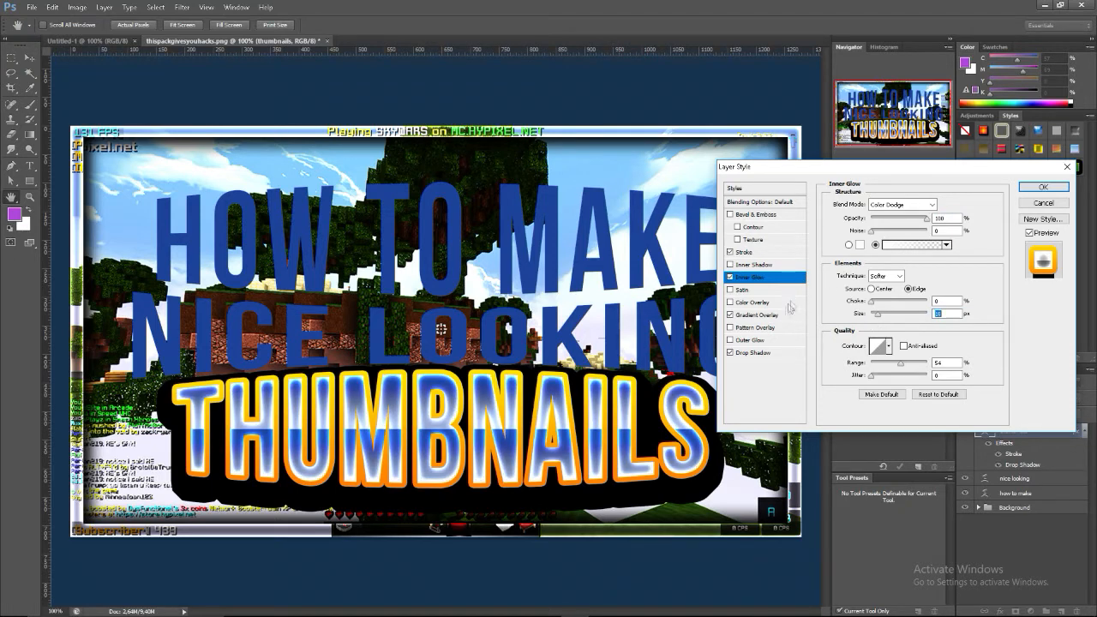
Change the gradient overlay of the "thumbnails" text to the Blue gradient preset
left_click(762, 314)
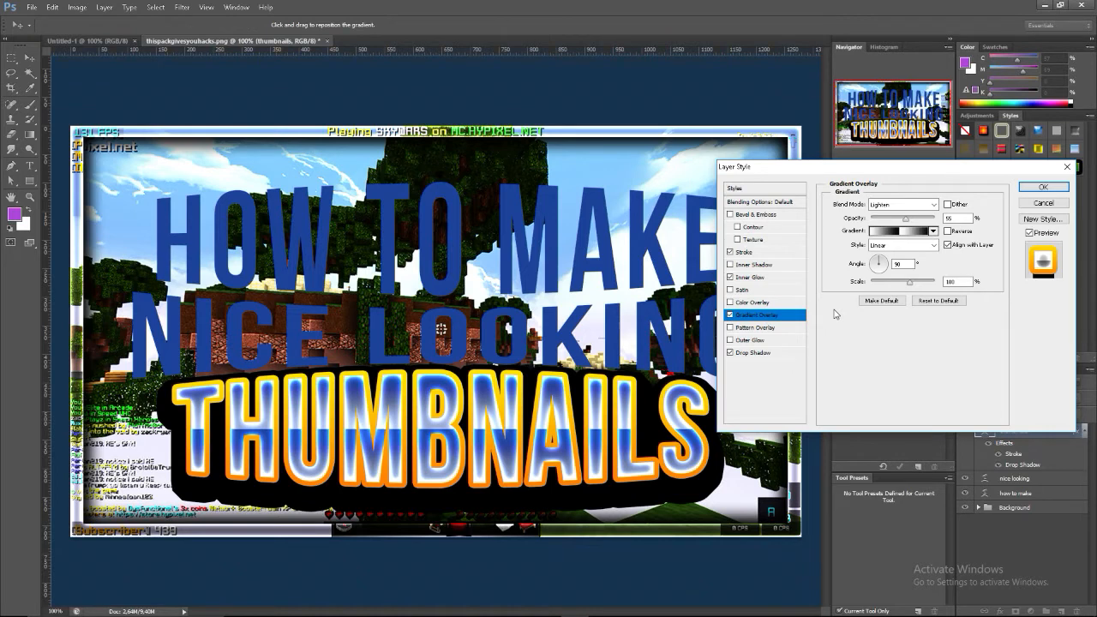
left_click(905, 231)
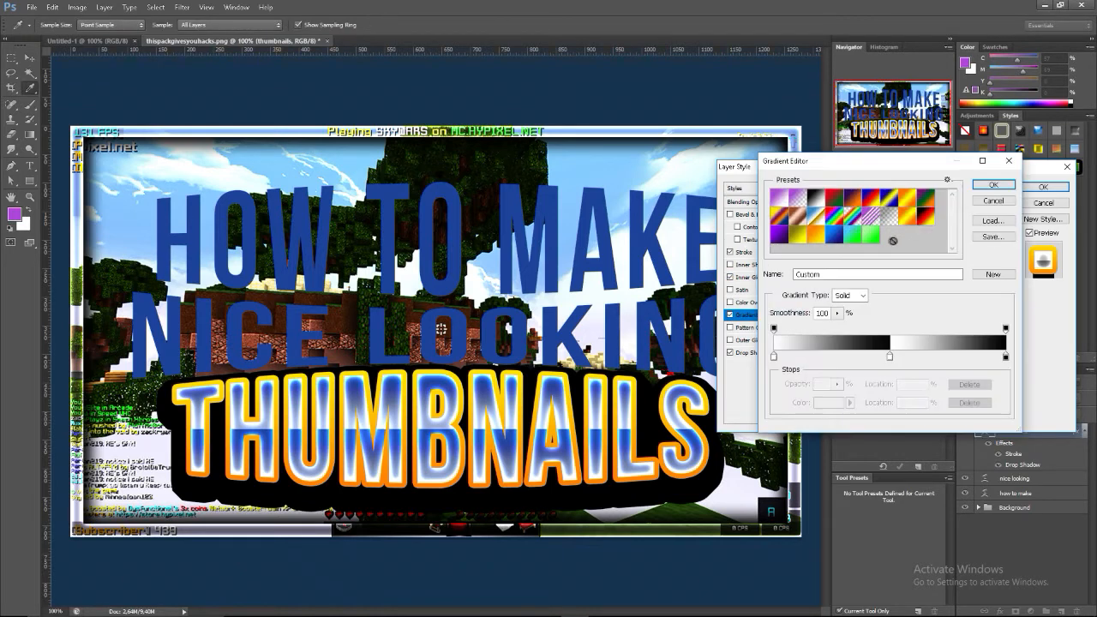
left_click(830, 244)
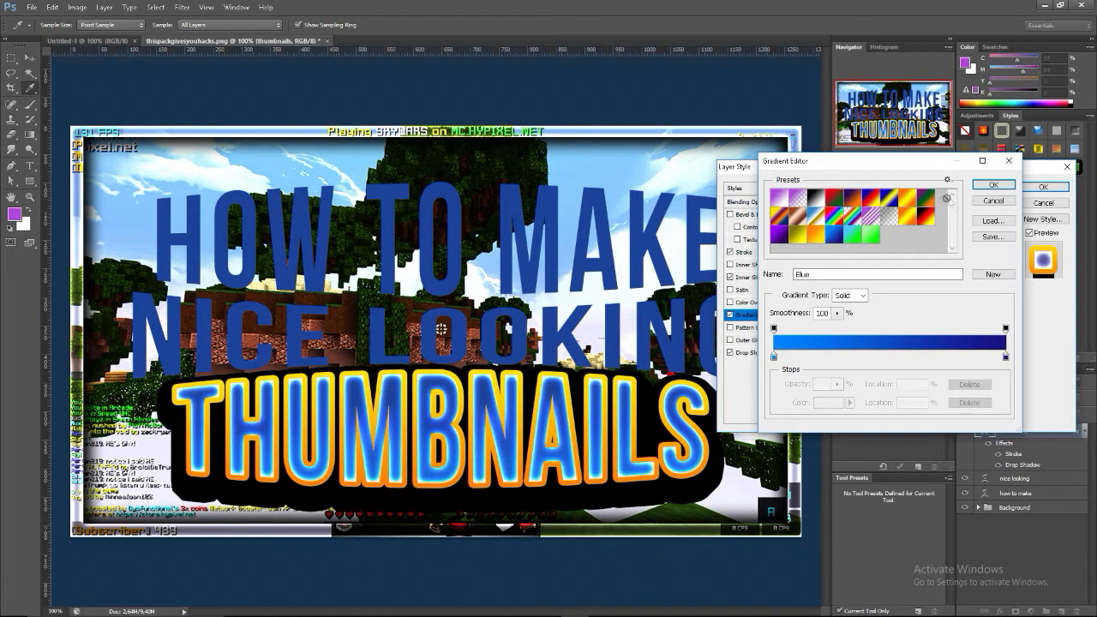
left_click(985, 186)
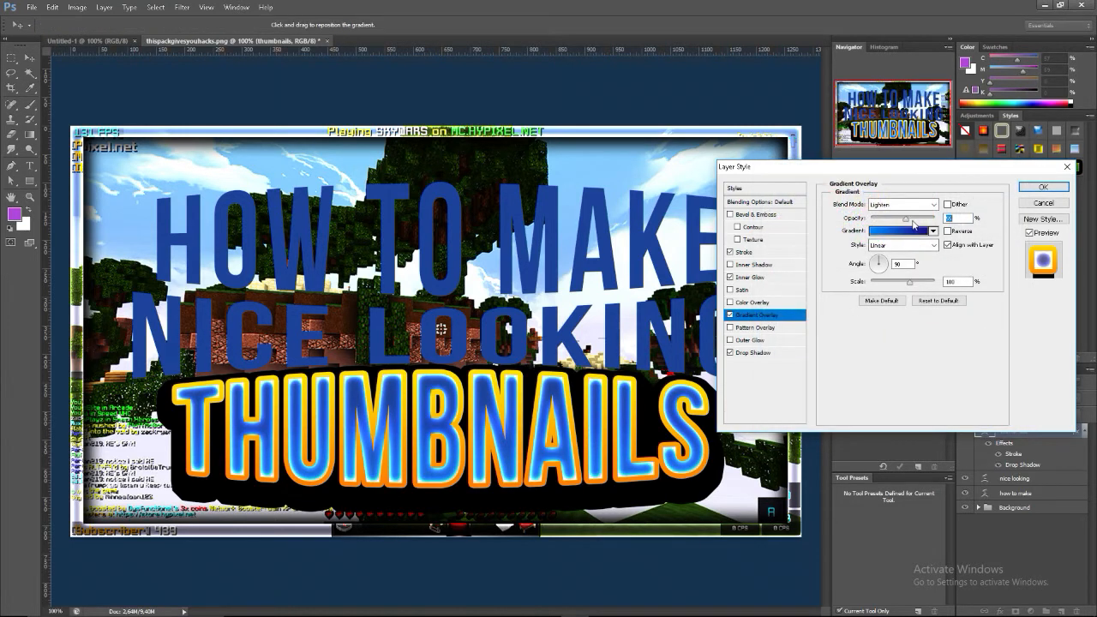
Raise the gradient overlay's opacity to 100% and set its blend mode to Normal after comparing it with Lighten
left_click_drag(910, 221, 953, 231)
left_click(904, 210)
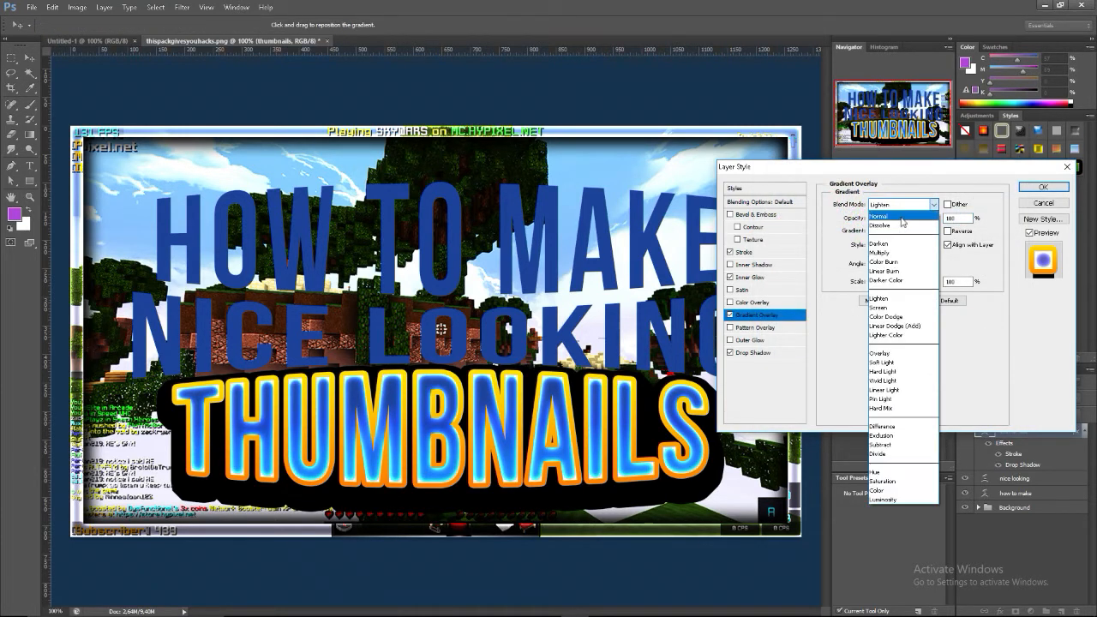
left_click(905, 208)
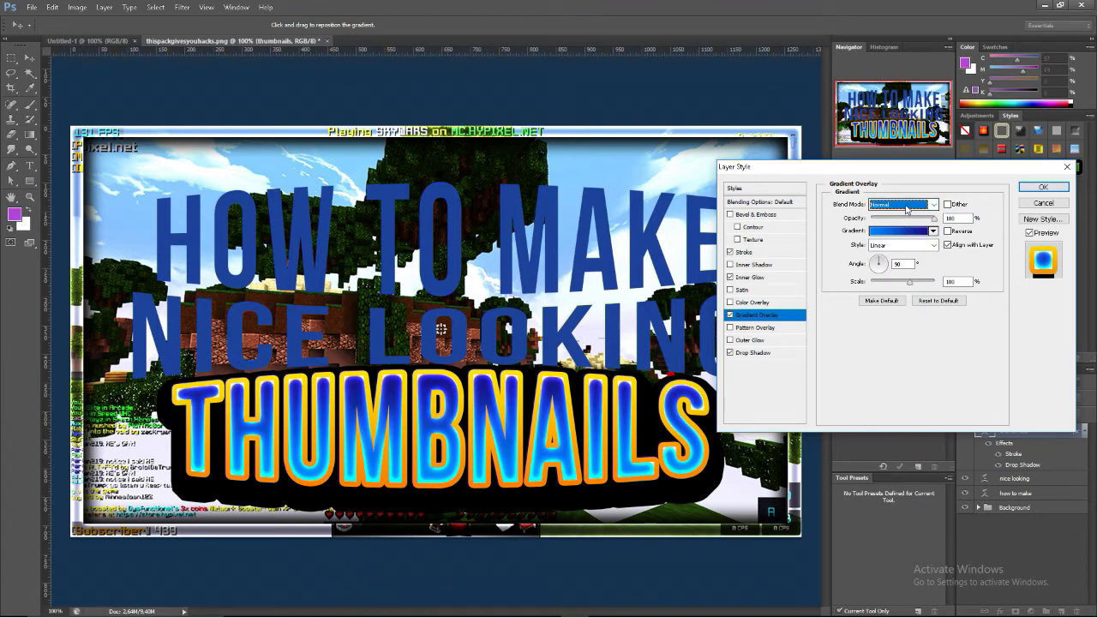
left_click(906, 209)
left_click(896, 286)
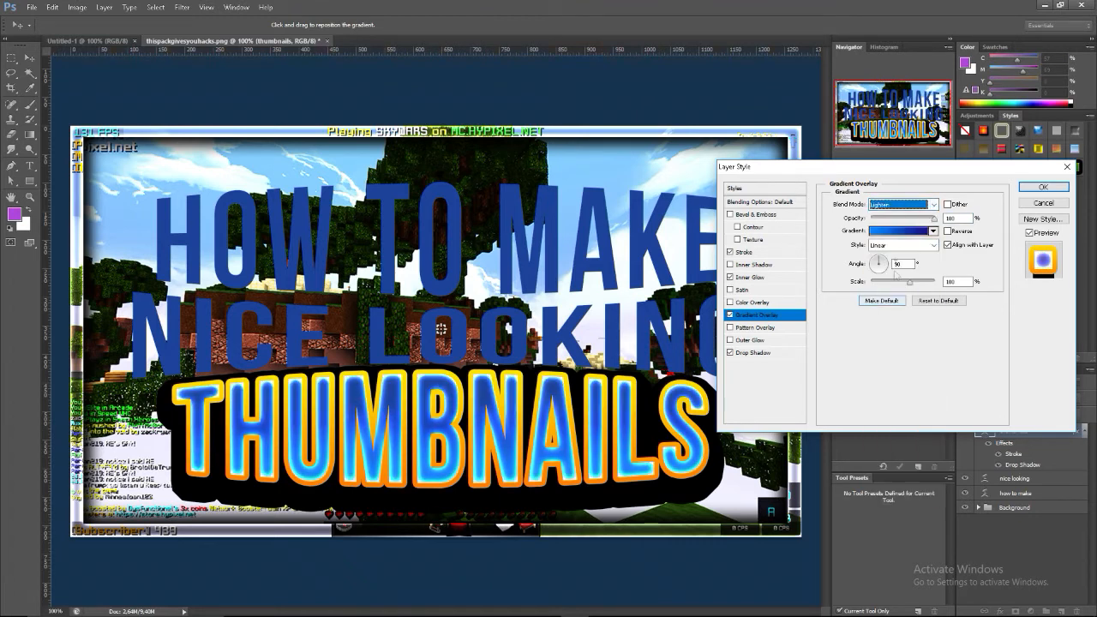
left_click(906, 205)
left_click(900, 209)
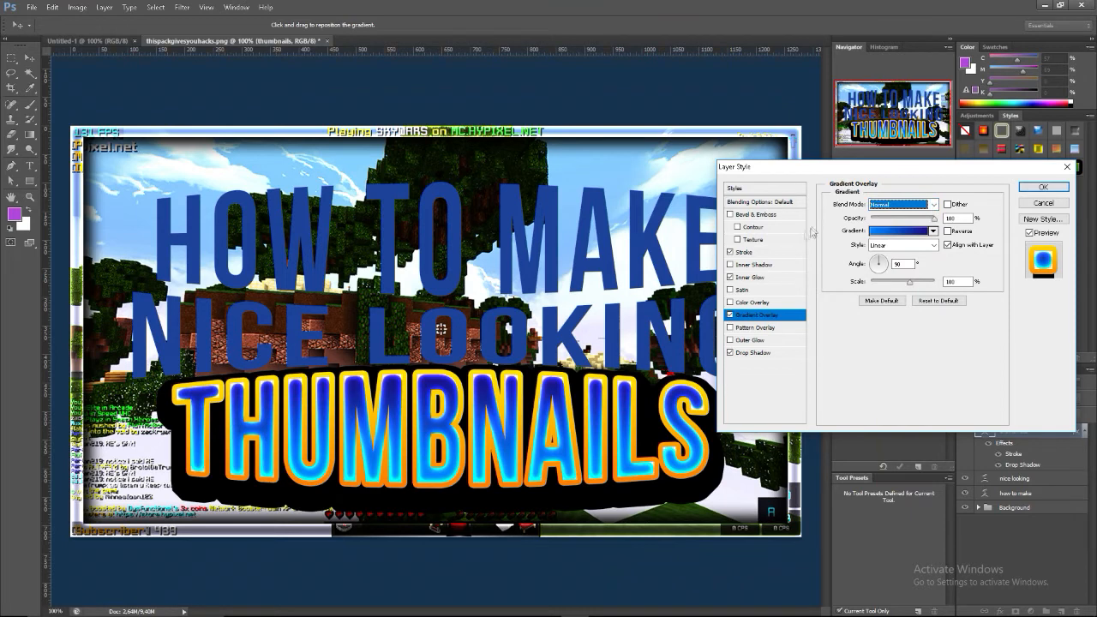
Try a higher choke on the inner glow and return it to 0%
left_click(751, 277)
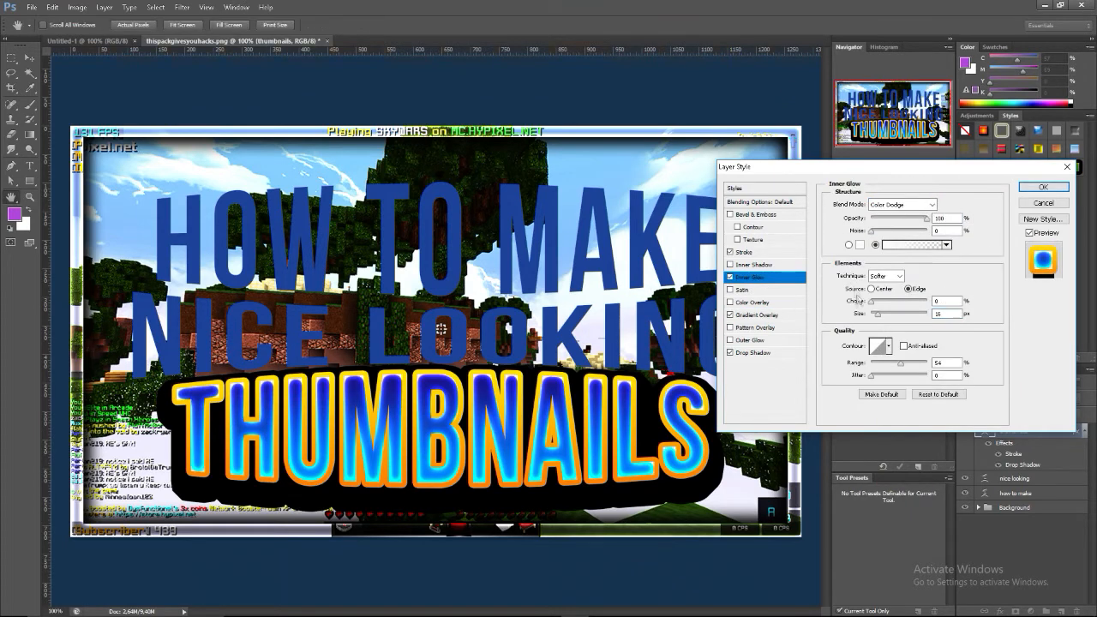
mouse_move(883, 316)
left_mouse_down()
mouse_move(888, 304)
mouse_move(879, 305)
left_mouse_up()
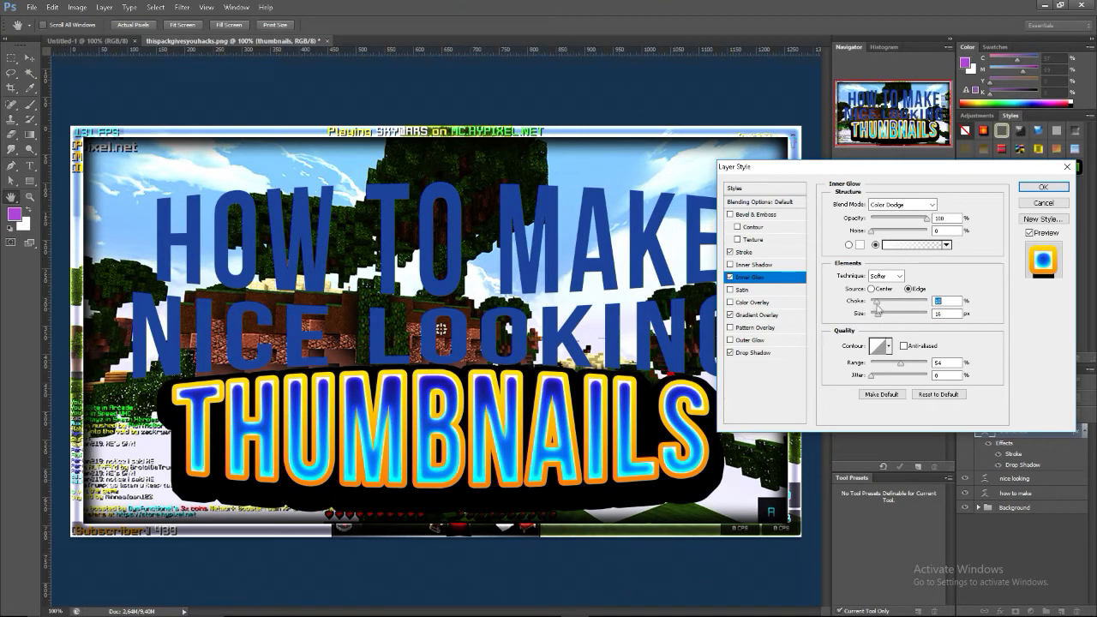
left_click_drag(878, 306, 872, 306)
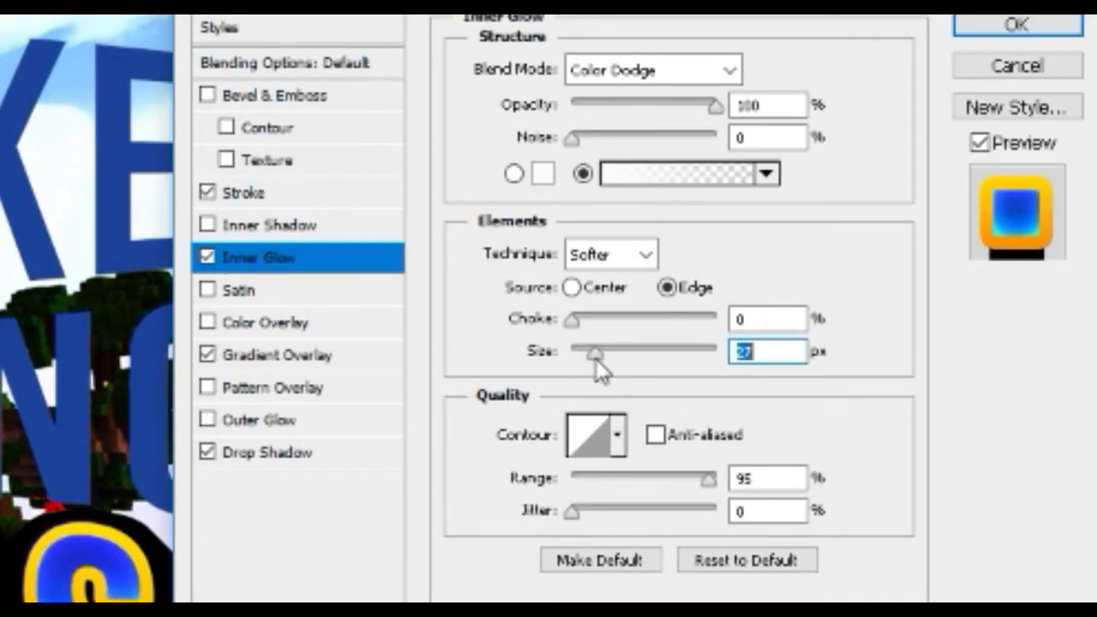
Switch the inner glow to solid white and try ranges from 37% to 100% with sizes from about 10 to 43 px
left_click_drag(727, 338, 730, 338)
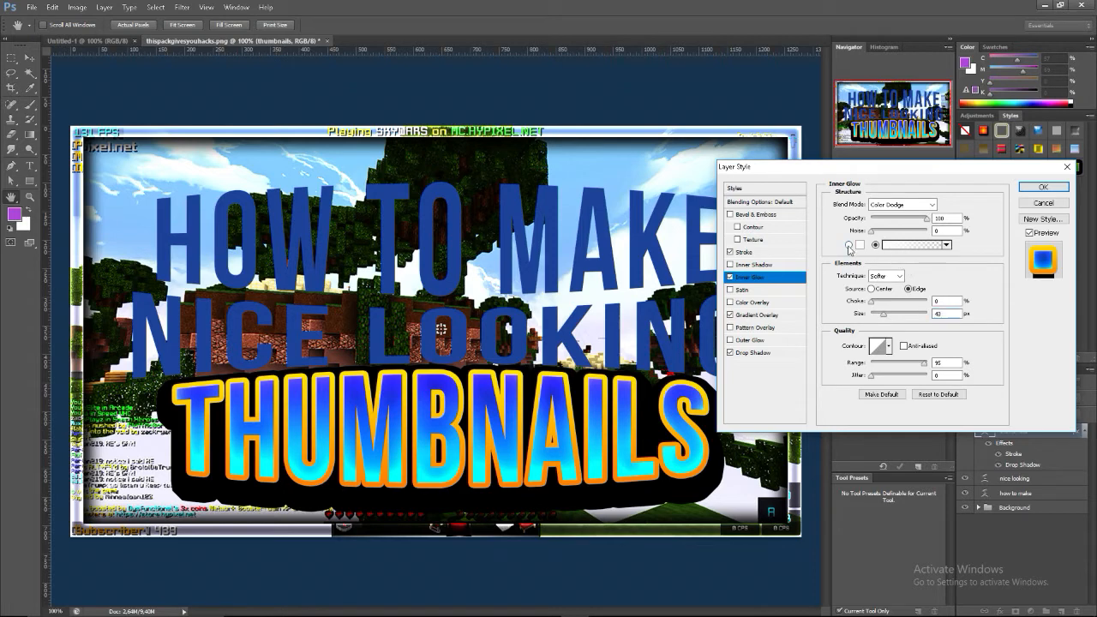
left_click_drag(877, 312, 880, 314)
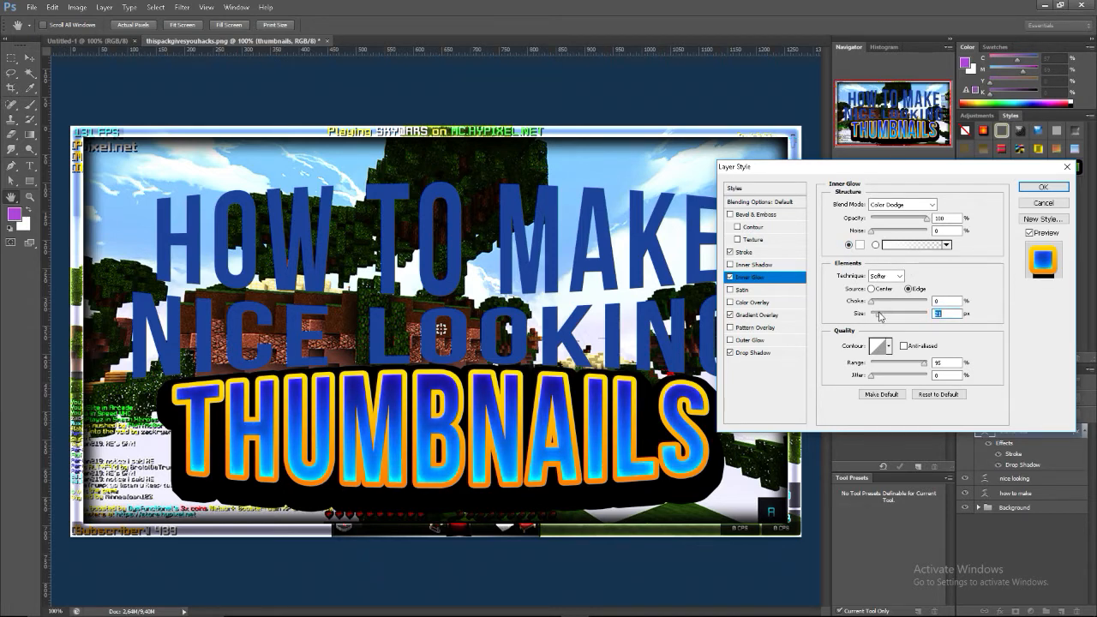
left_click(892, 365)
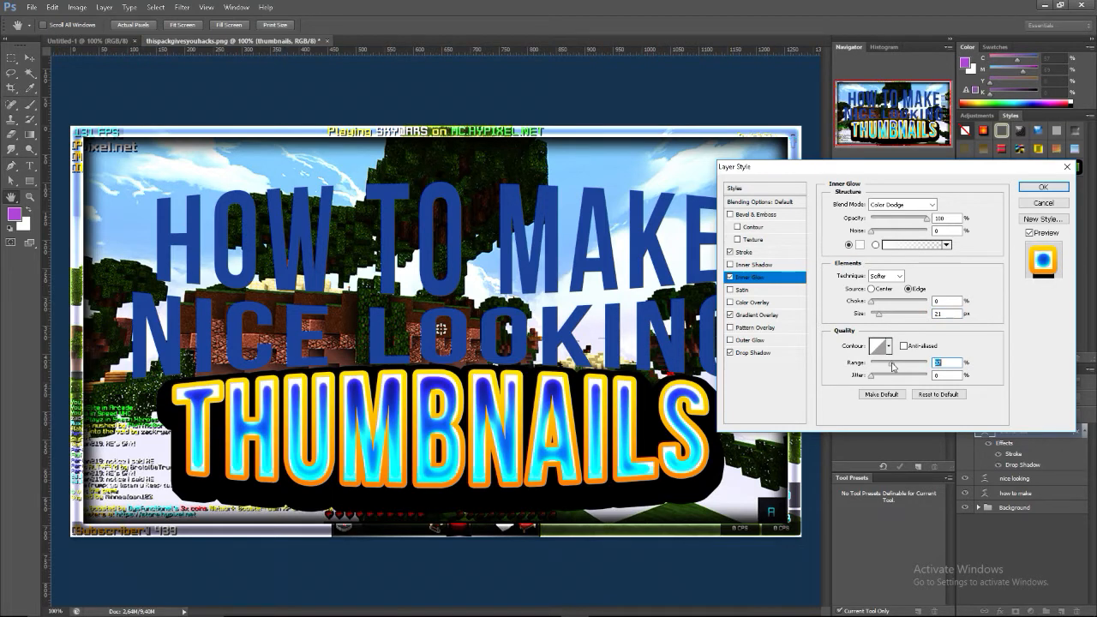
left_click_drag(879, 316, 878, 320)
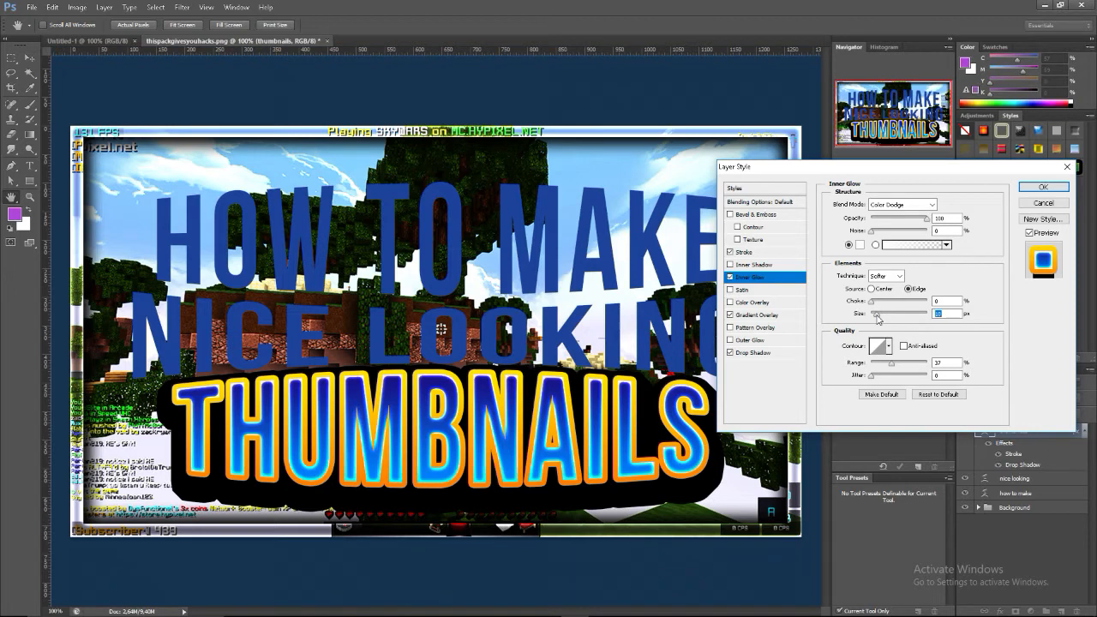
left_click(929, 364)
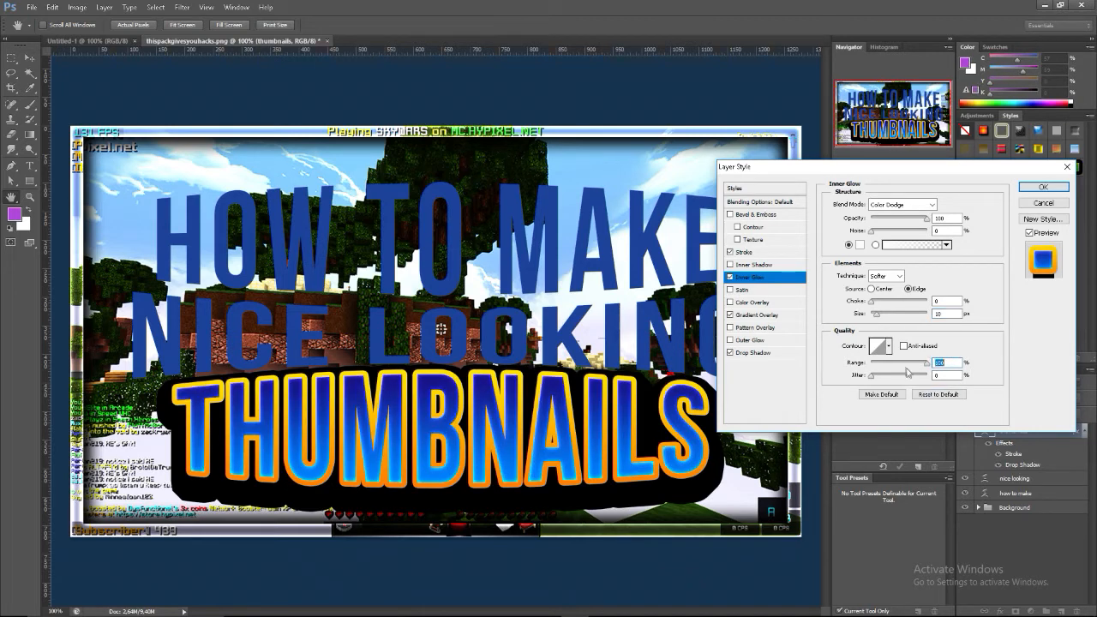
left_click_drag(876, 314, 885, 319)
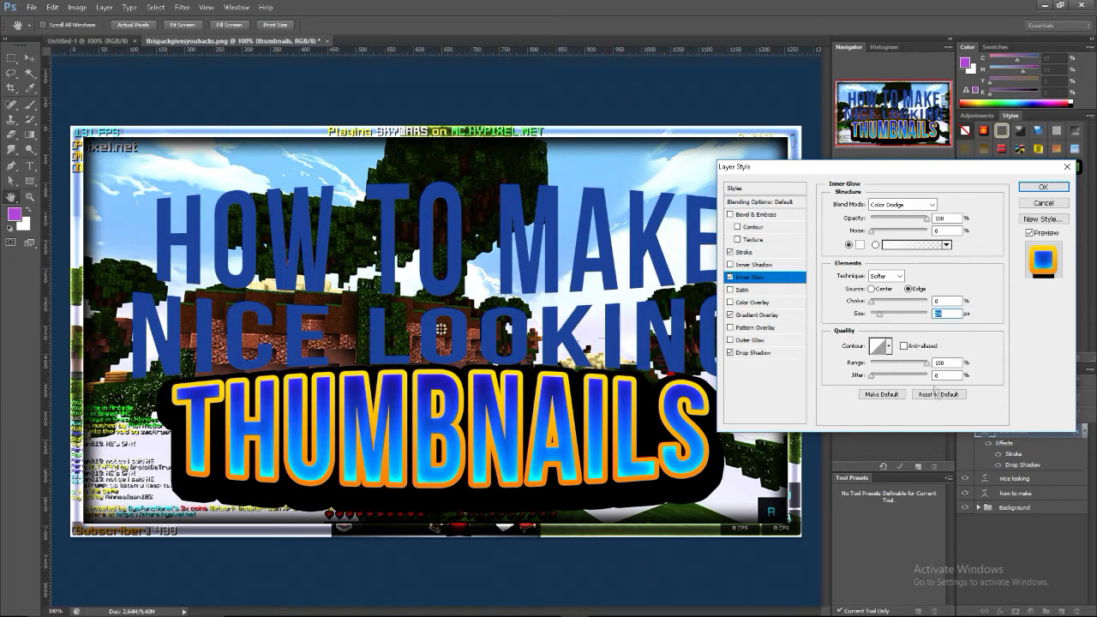
Set the inner glow's range to about 58% and its size to 20 px, and apply the layer style
left_click_drag(929, 365, 901, 366)
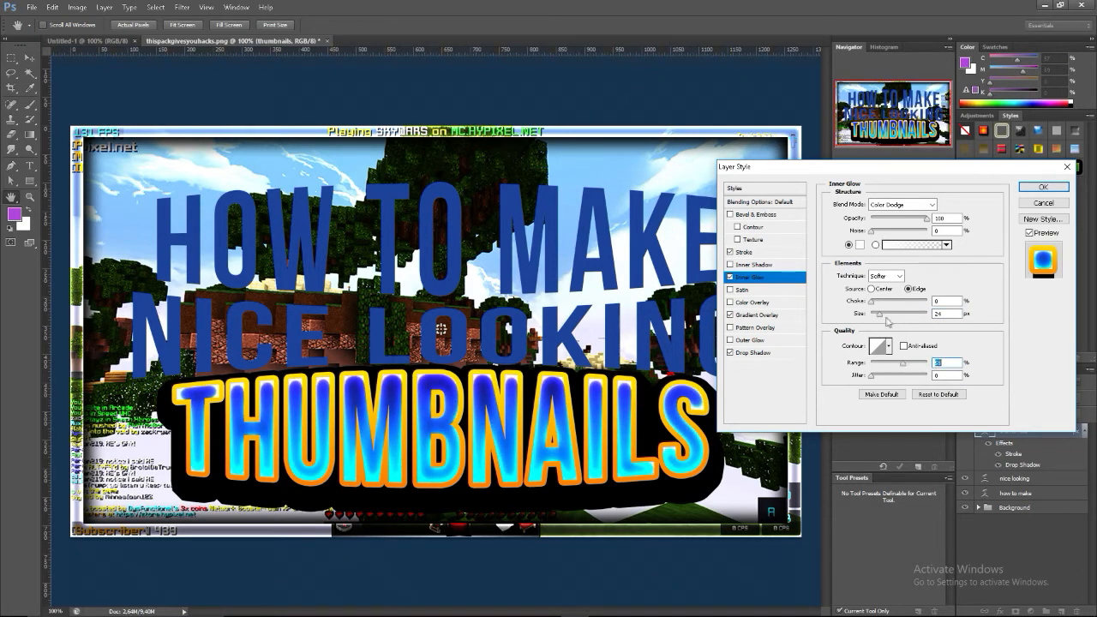
left_click_drag(879, 314, 875, 317)
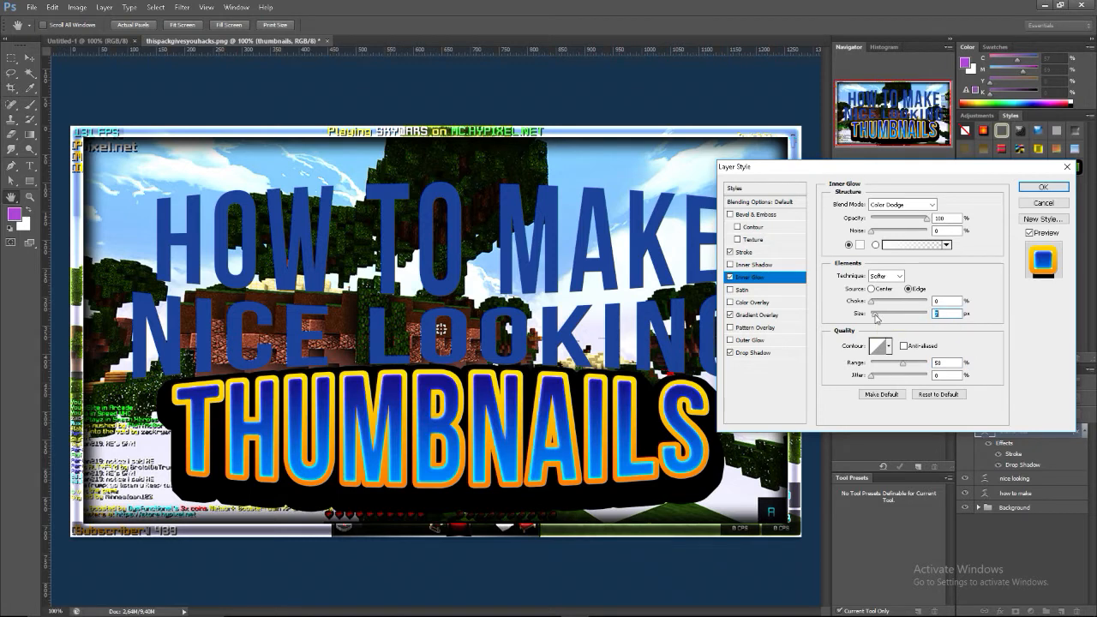
left_click_drag(876, 319, 879, 321)
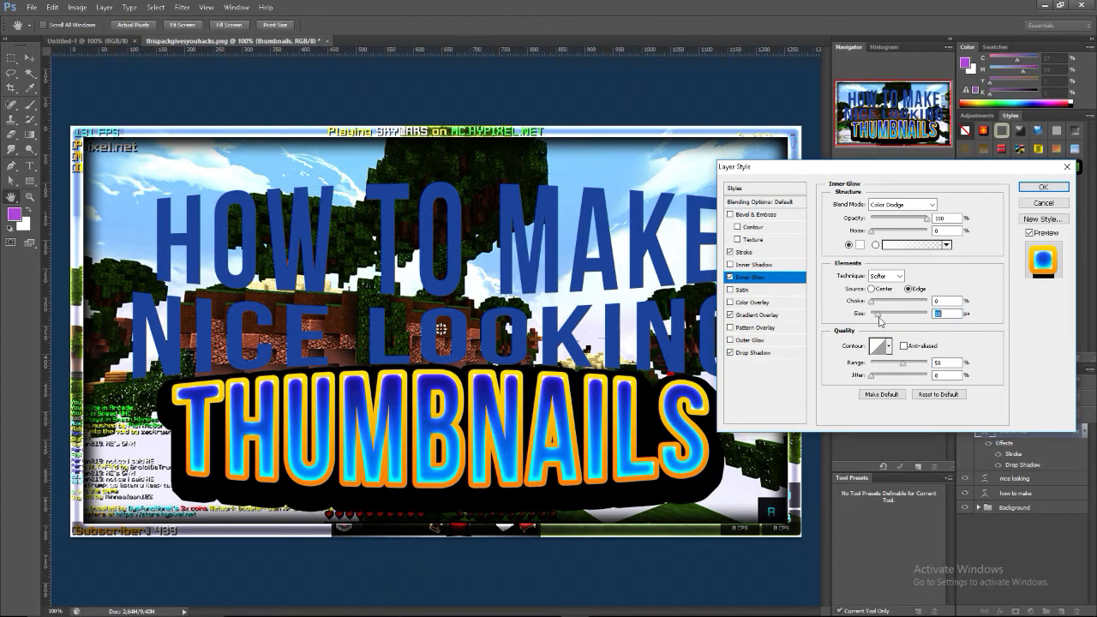
left_click_drag(880, 320, 886, 321)
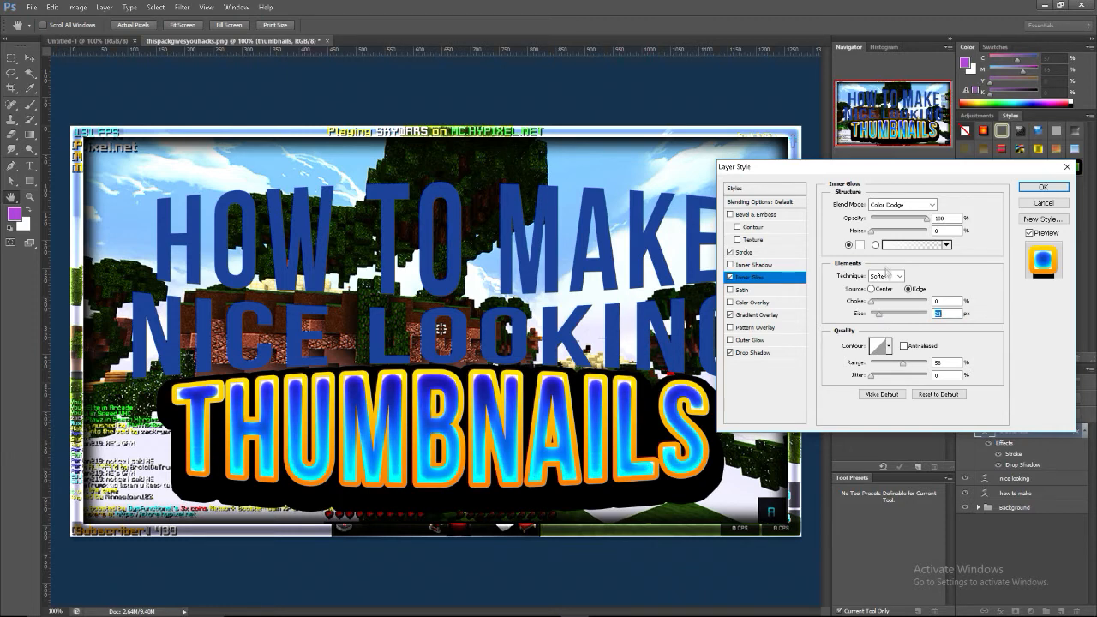
type("20")
left_click(1043, 187)
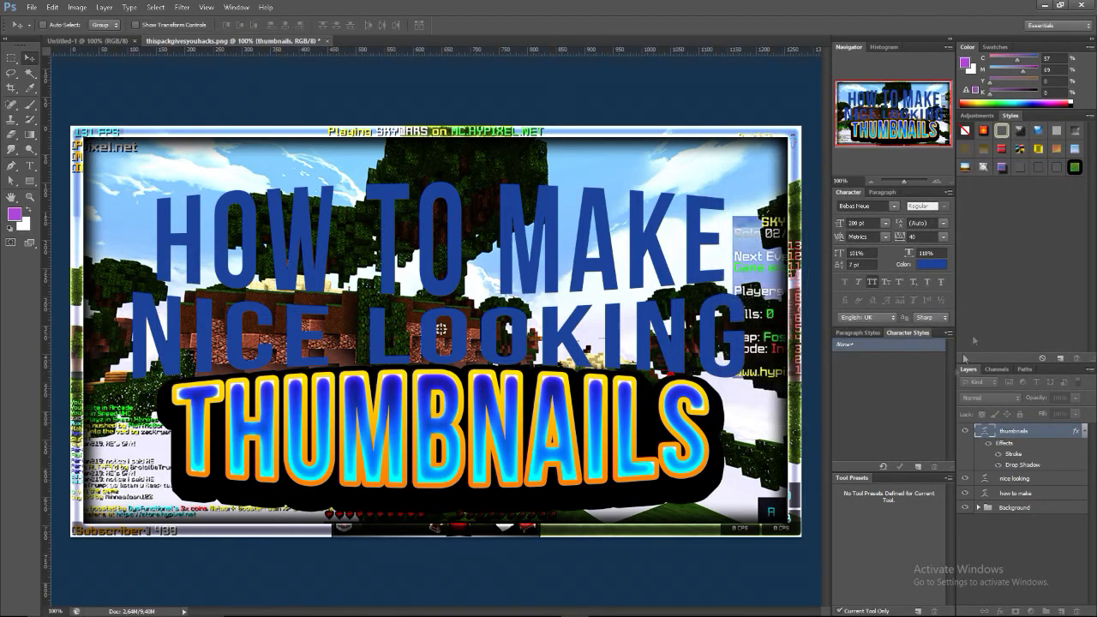
Copy the layer style of the "thumbnails" text to the "nice looking" and "how to make" text layers
right_click(1024, 438)
left_click(1026, 296)
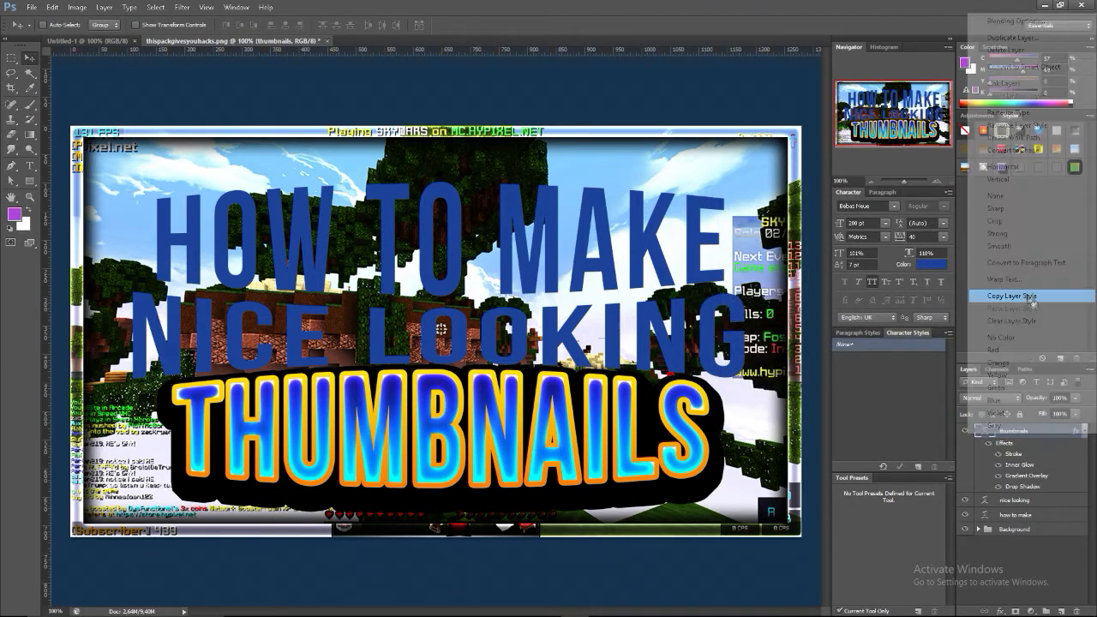
right_click(1032, 504)
left_click(1018, 374)
right_click(1035, 570)
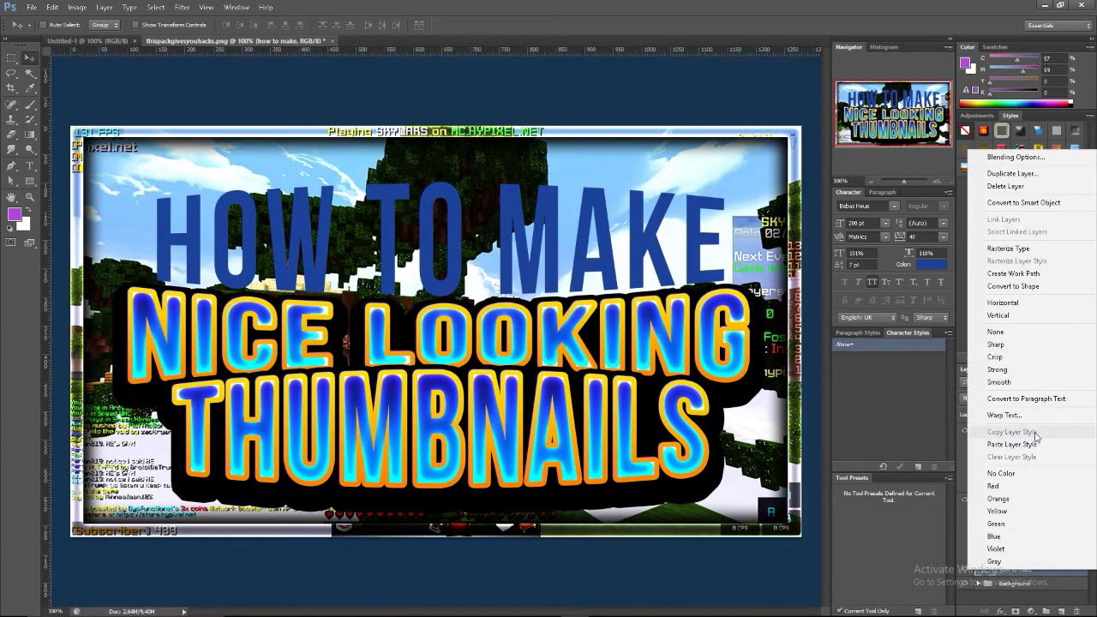
left_click(1032, 444)
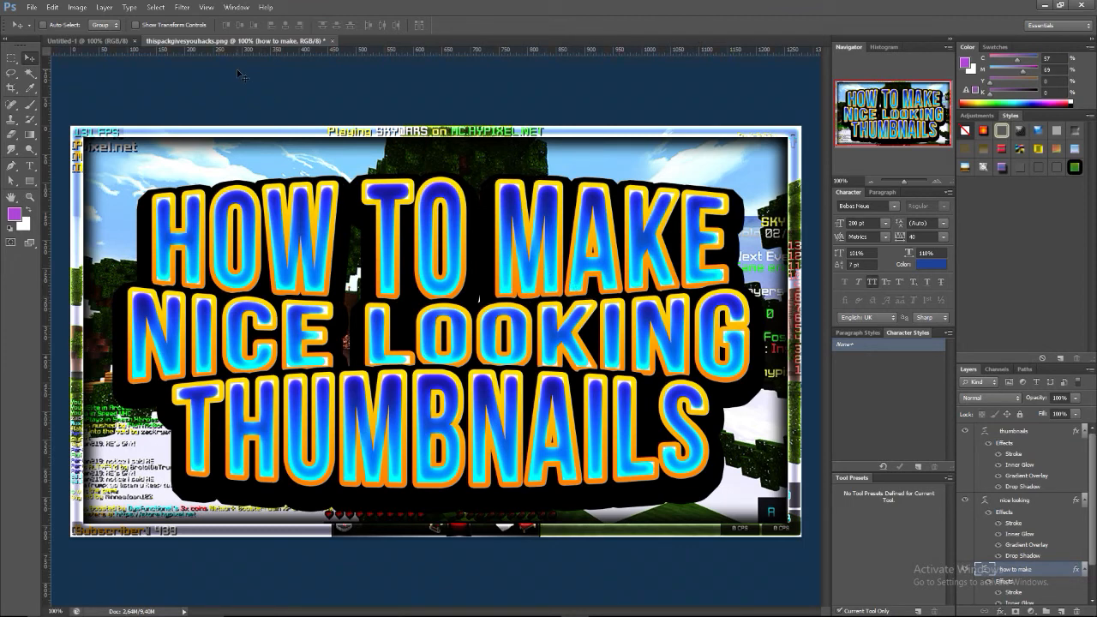
right_click(429, 456)
right_click(453, 247)
left_click(457, 253)
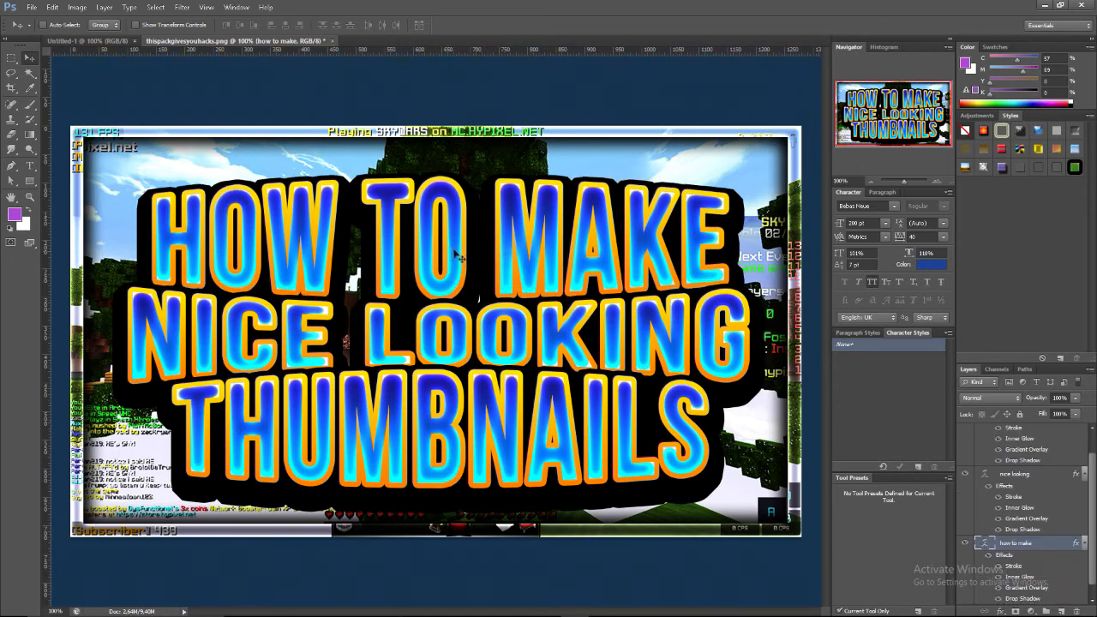
Move the "how to make" text line up, away from the "nice looking" line below it
left_click_drag(452, 246, 445, 248)
key("Up")
key("Up")
key("Up")
key("Up")
key("Up")
key("Up")
key("Up")
key("Up")
key("Up")
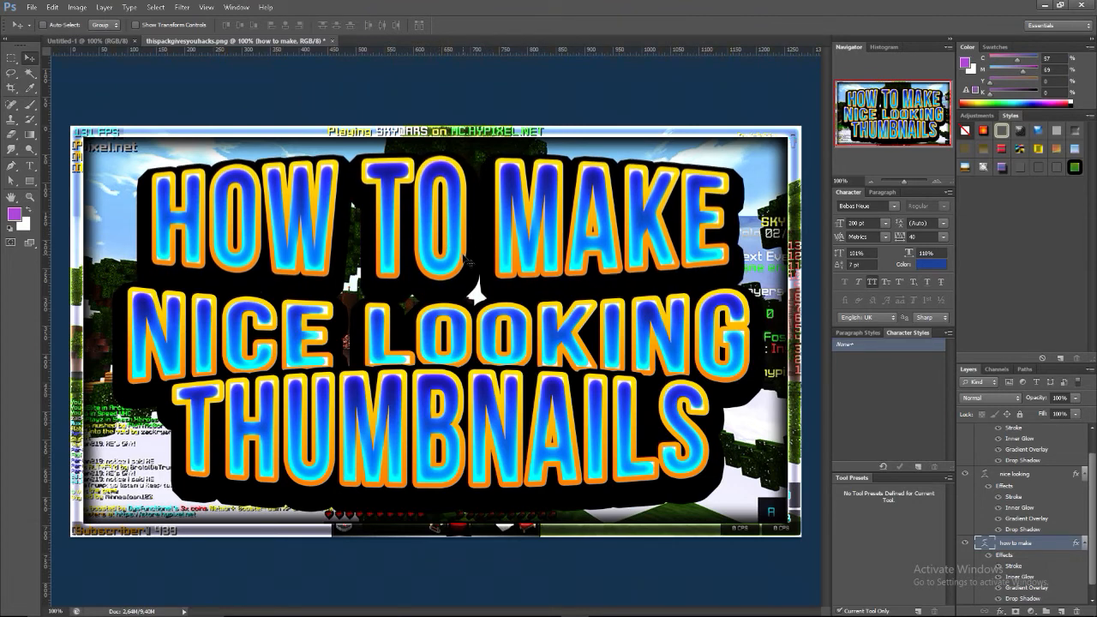
Change the gradient overlay of the "nice looking" text to the Orange preset, unreversed, with a scale of 150%
right_click(450, 337)
left_click(465, 345)
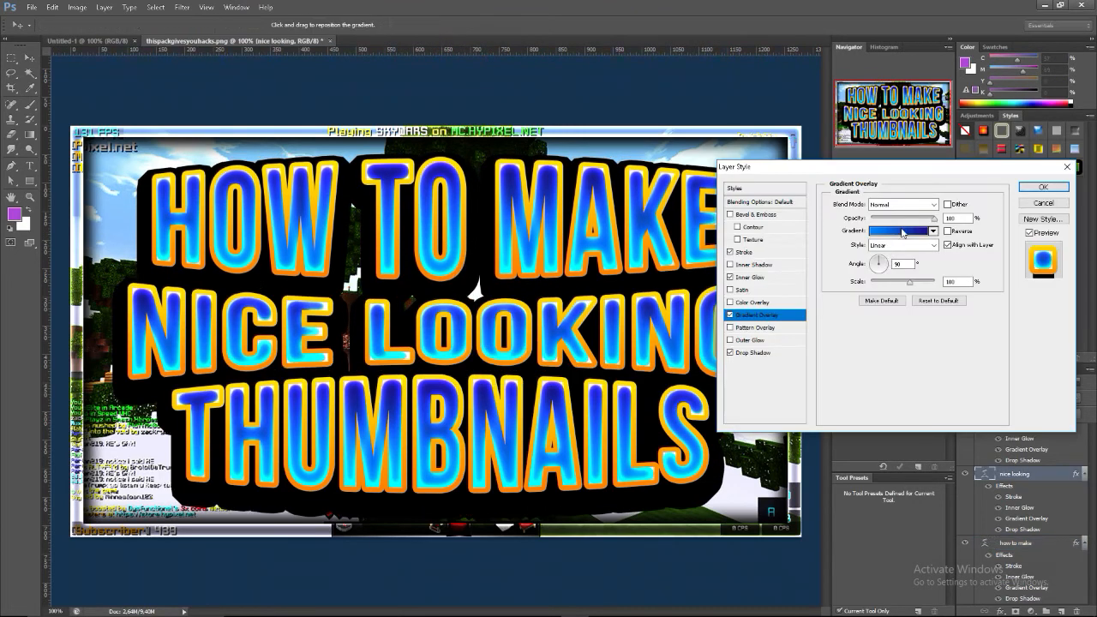
left_click(902, 231)
left_click(871, 236)
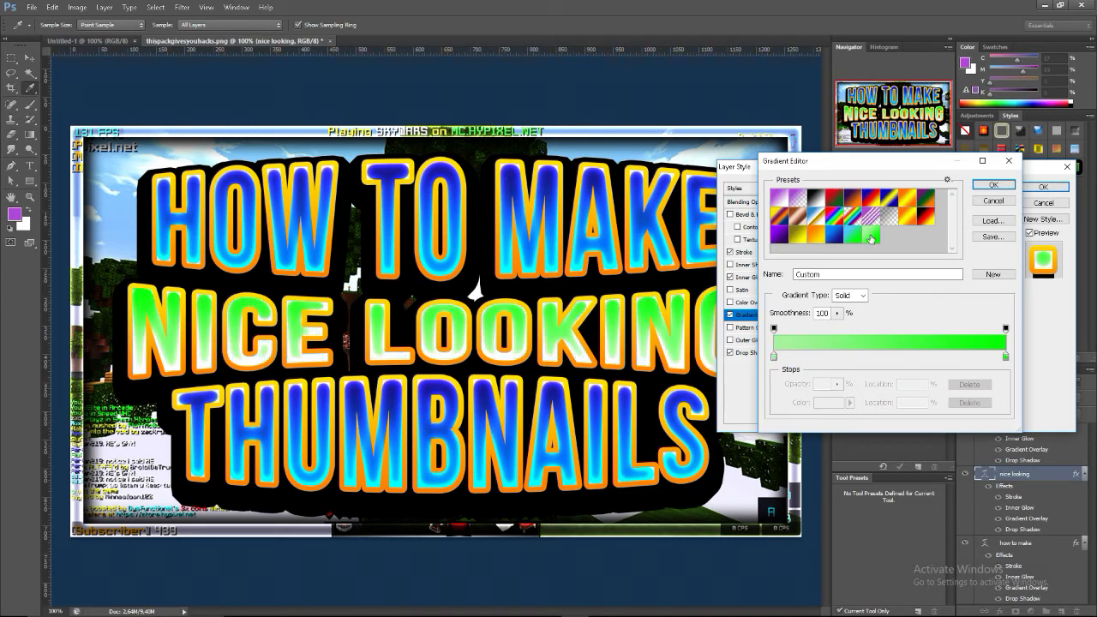
left_click(821, 238)
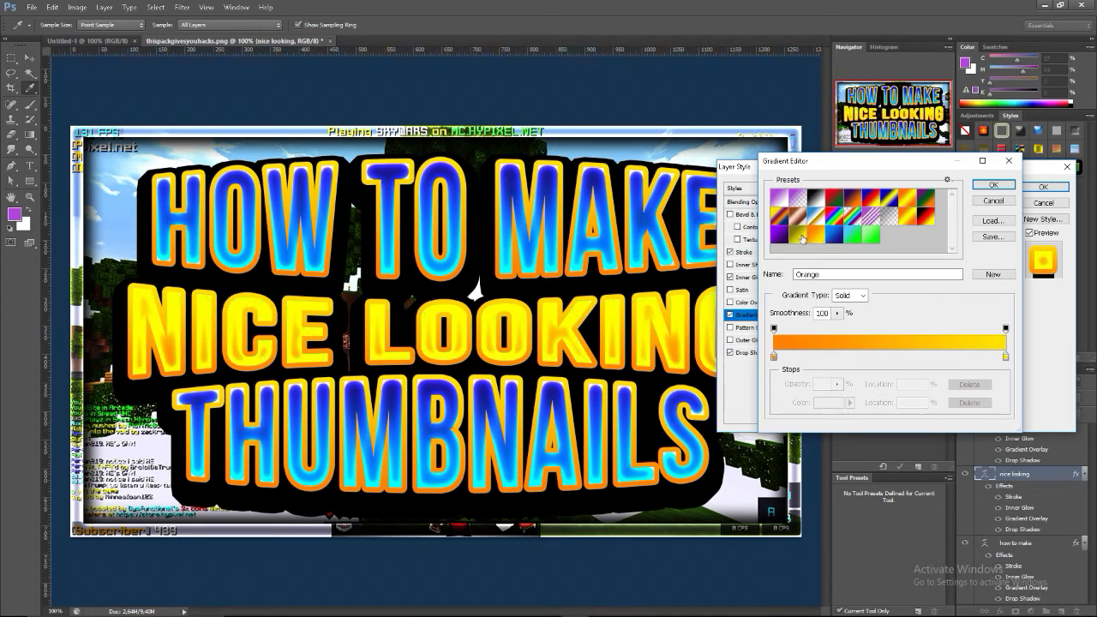
left_click(995, 185)
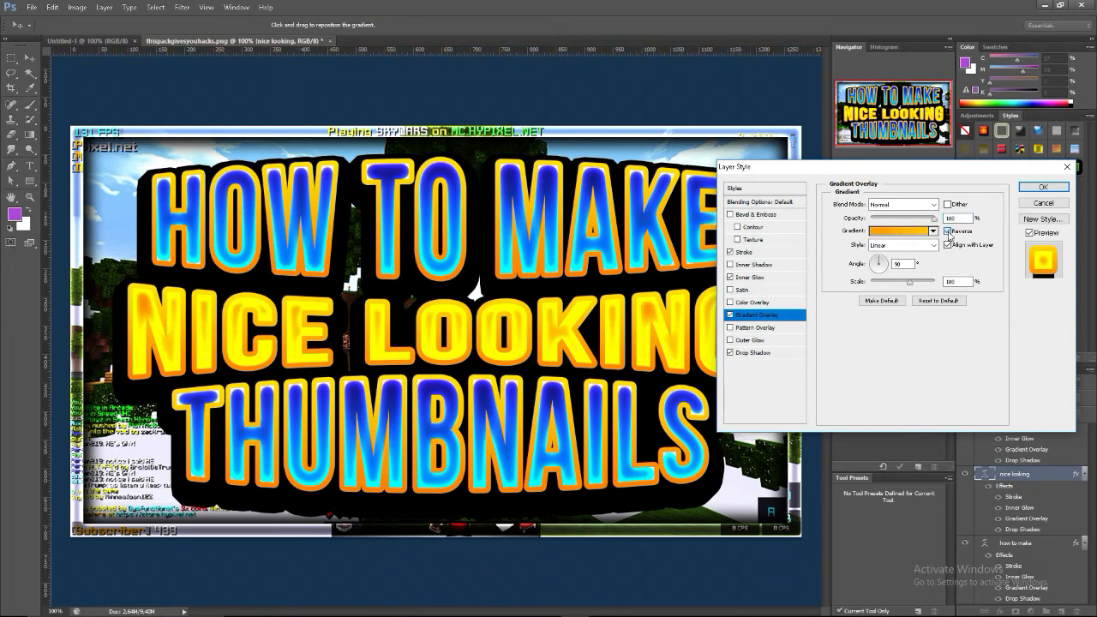
left_click(911, 282)
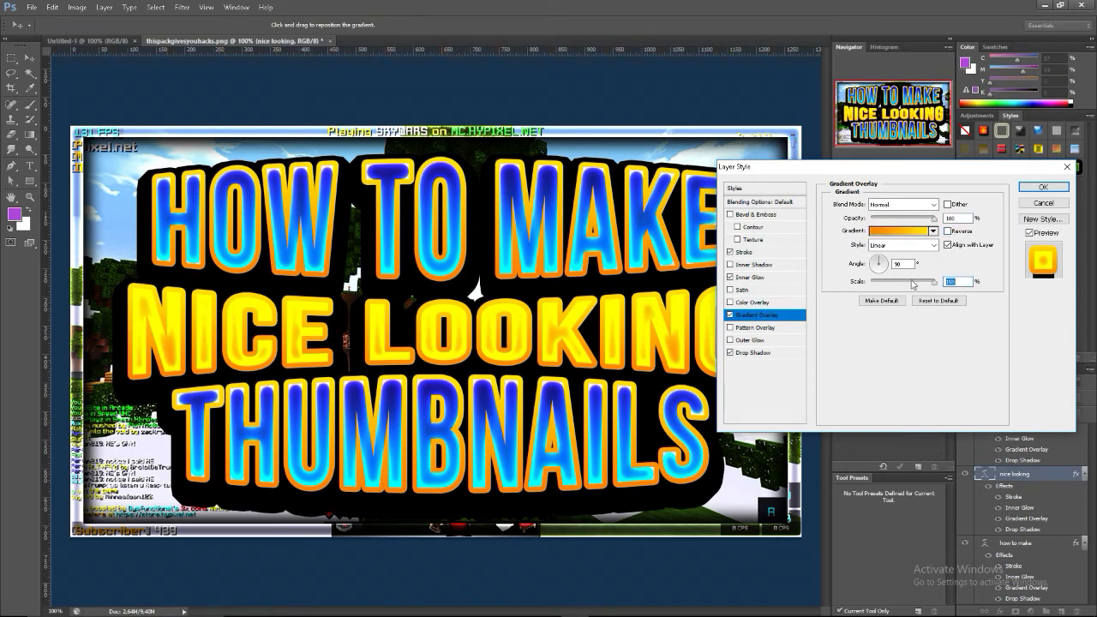
Reduce the inner glow size of the "nice looking" text slightly and apply the layer style
left_click(750, 278)
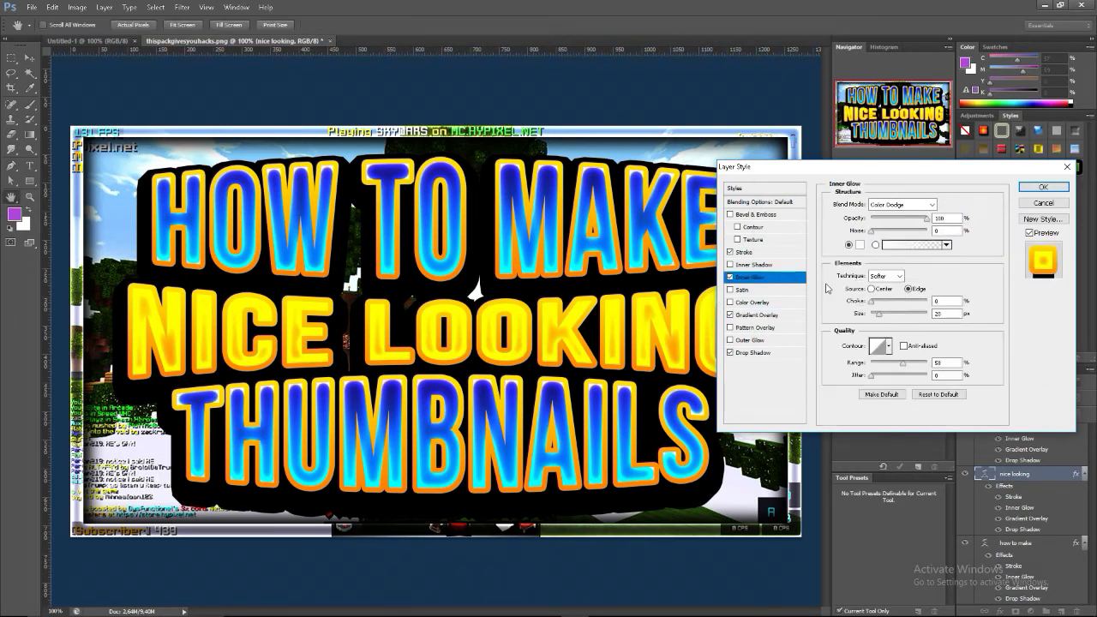
left_click(877, 315)
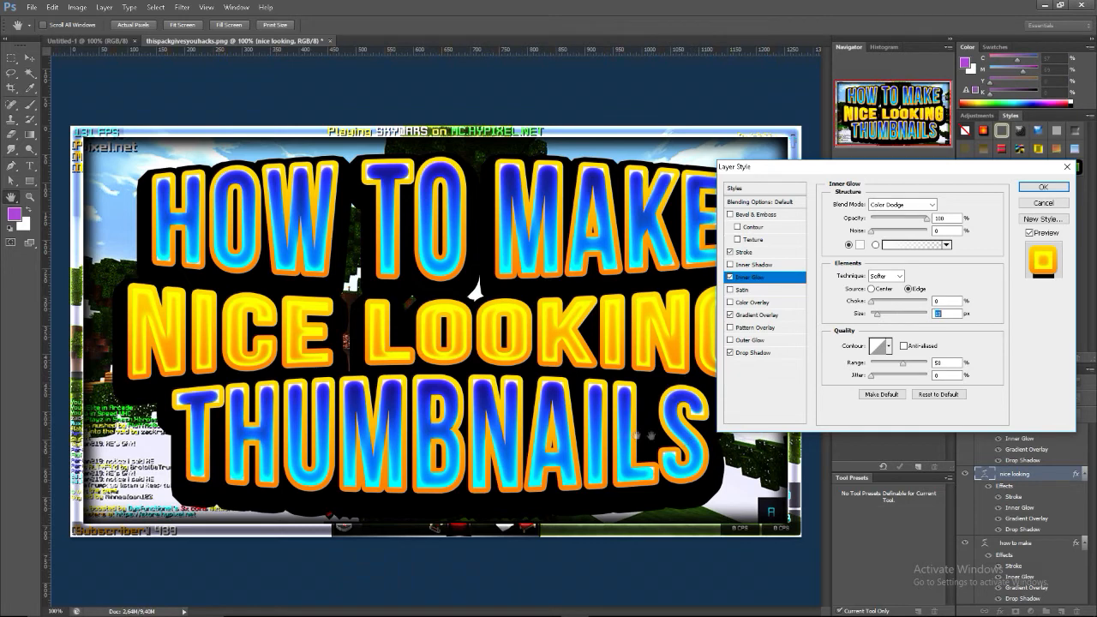
left_click(1031, 205)
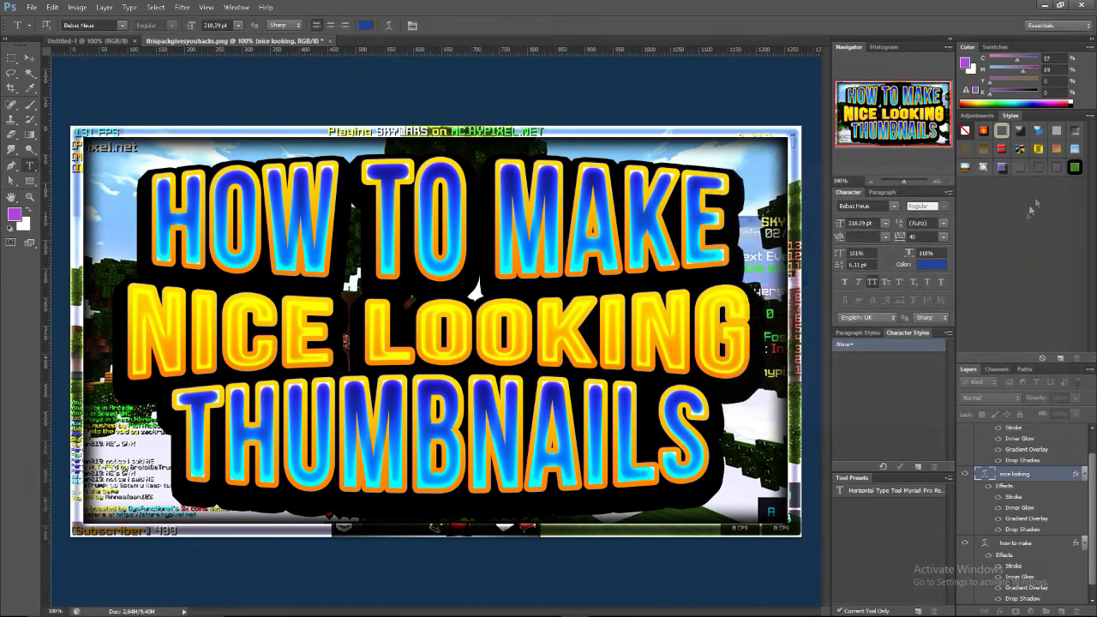
Open the gradient overlay of the "how to make" layer and recolour its first gradient stop to pink ff00a2
scroll(1018, 447, "up", 1)
scroll(1035, 463, "down", 1)
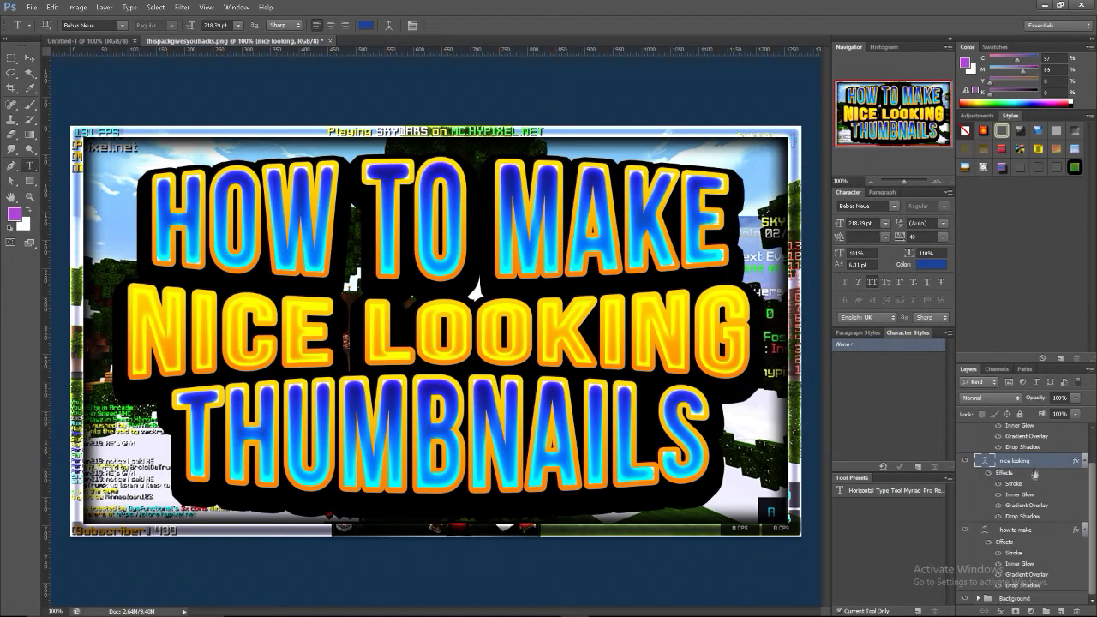
left_click(1046, 536)
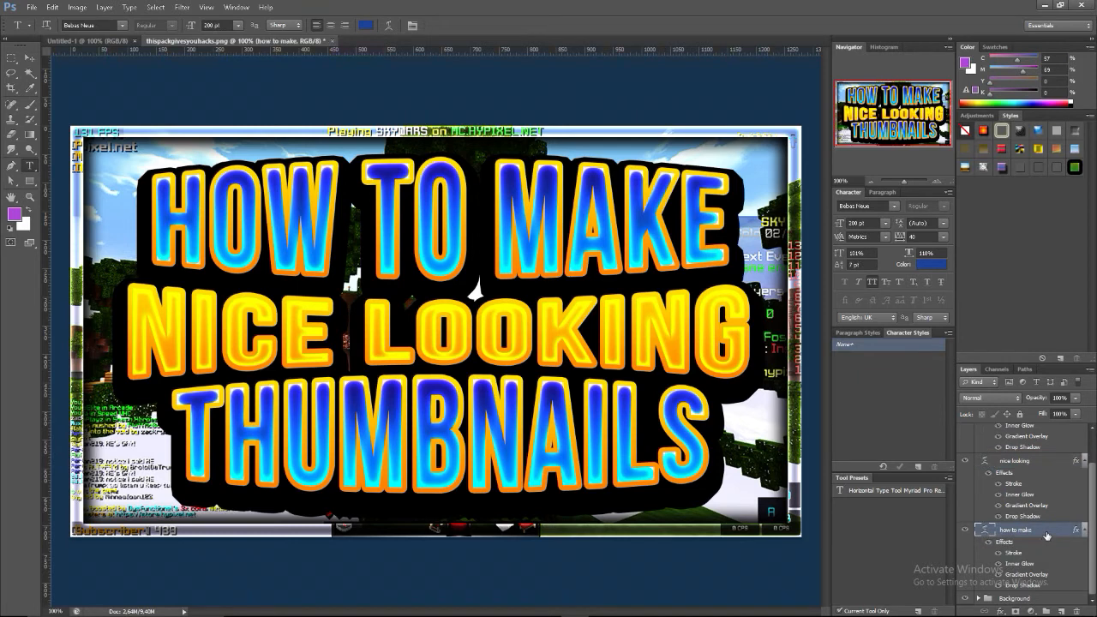
double_click(1045, 534)
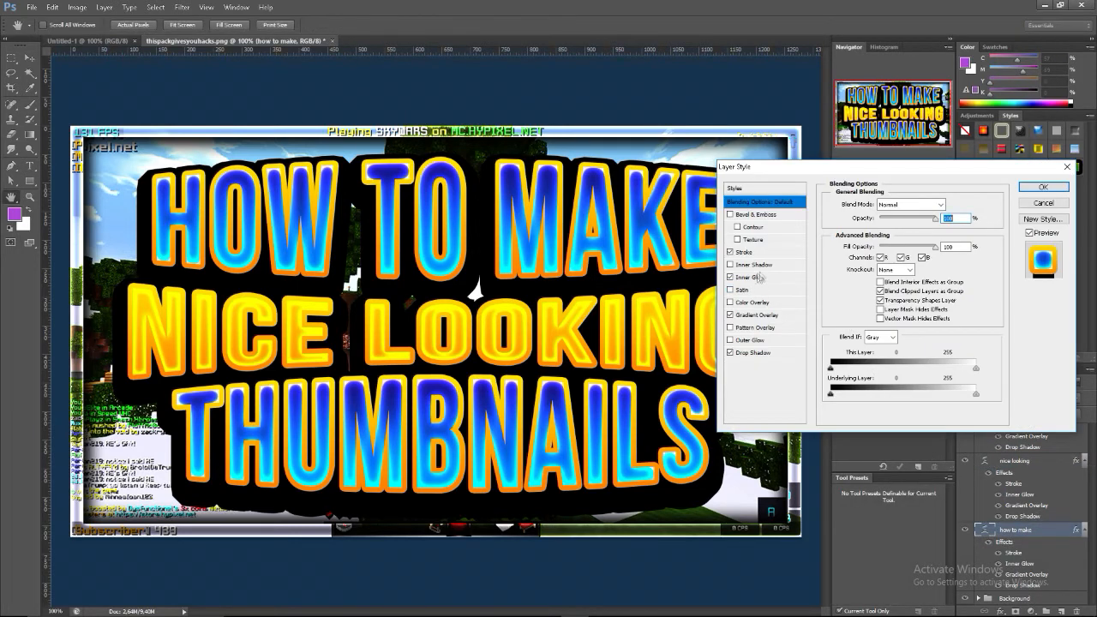
left_click(763, 315)
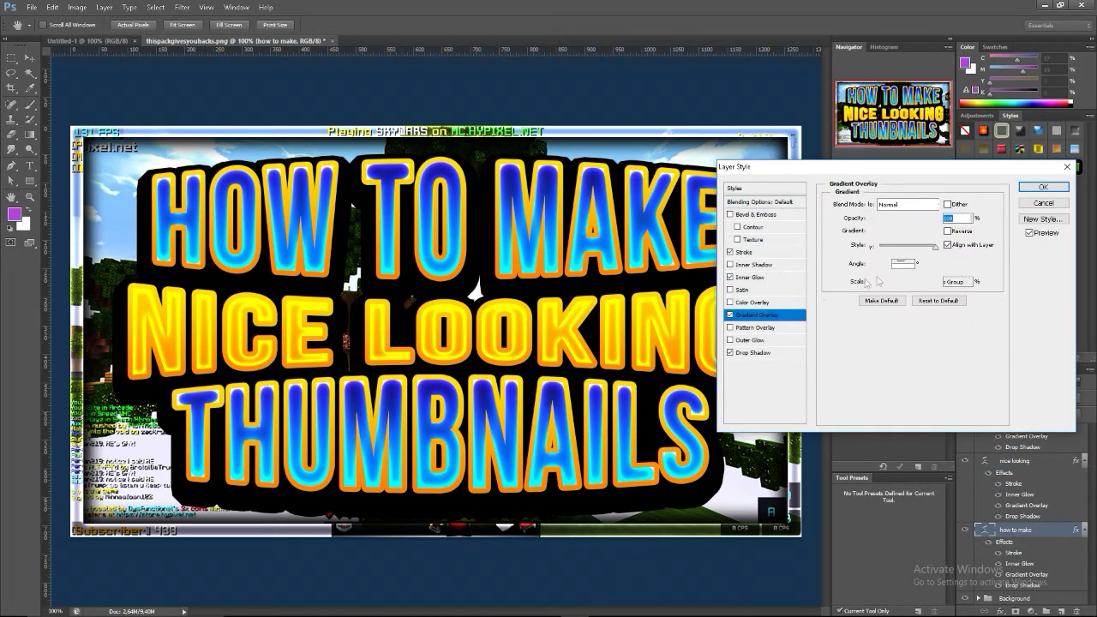
left_click(900, 231)
double_click(807, 276)
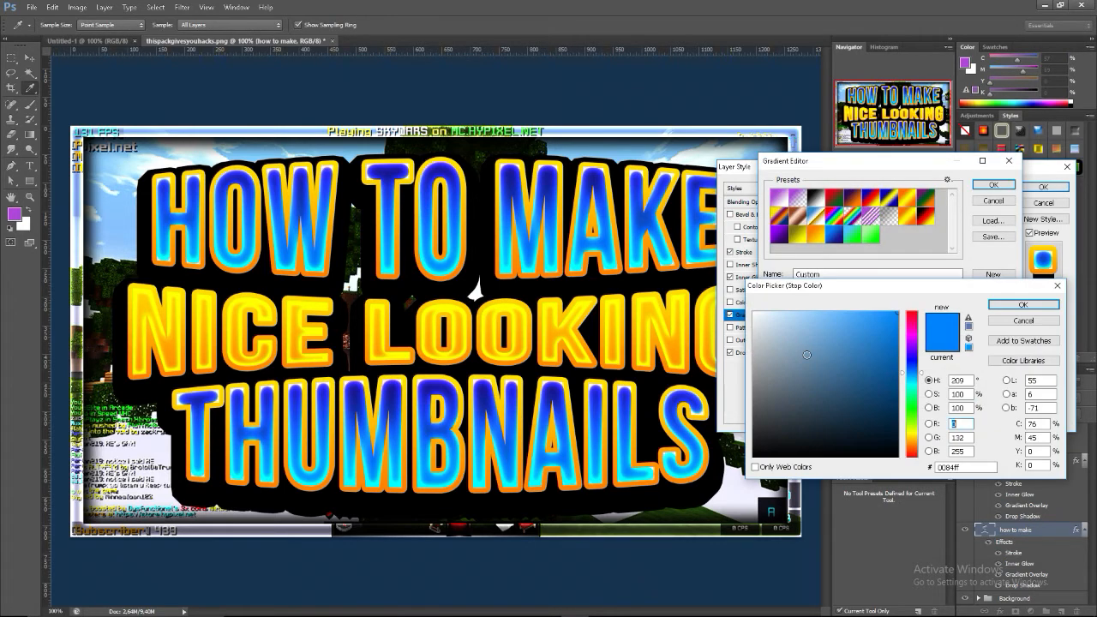
left_click(910, 326)
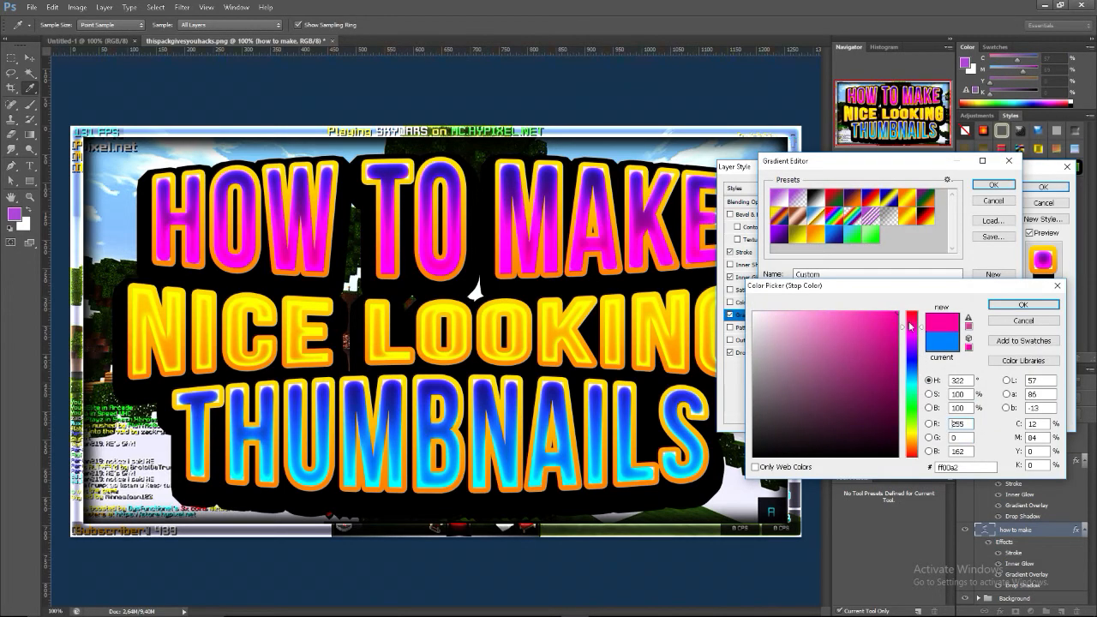
left_click(1020, 305)
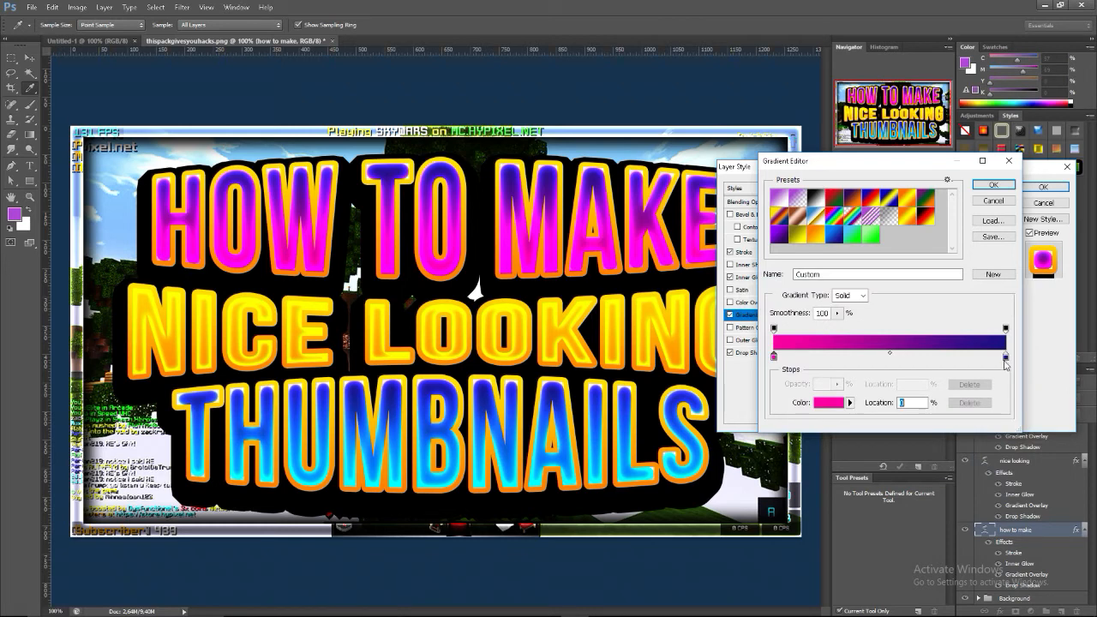
Recolour the end stop of the "how to make" gradient to a muted red, about d3414b
double_click(1006, 358)
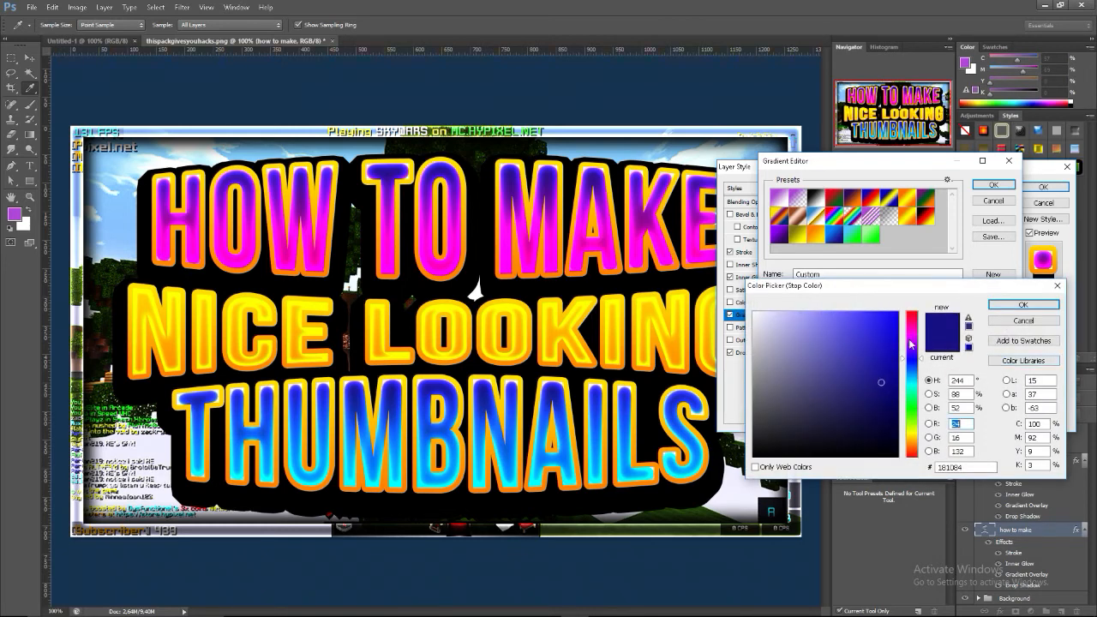
left_click(912, 314)
left_click_drag(882, 383, 901, 314)
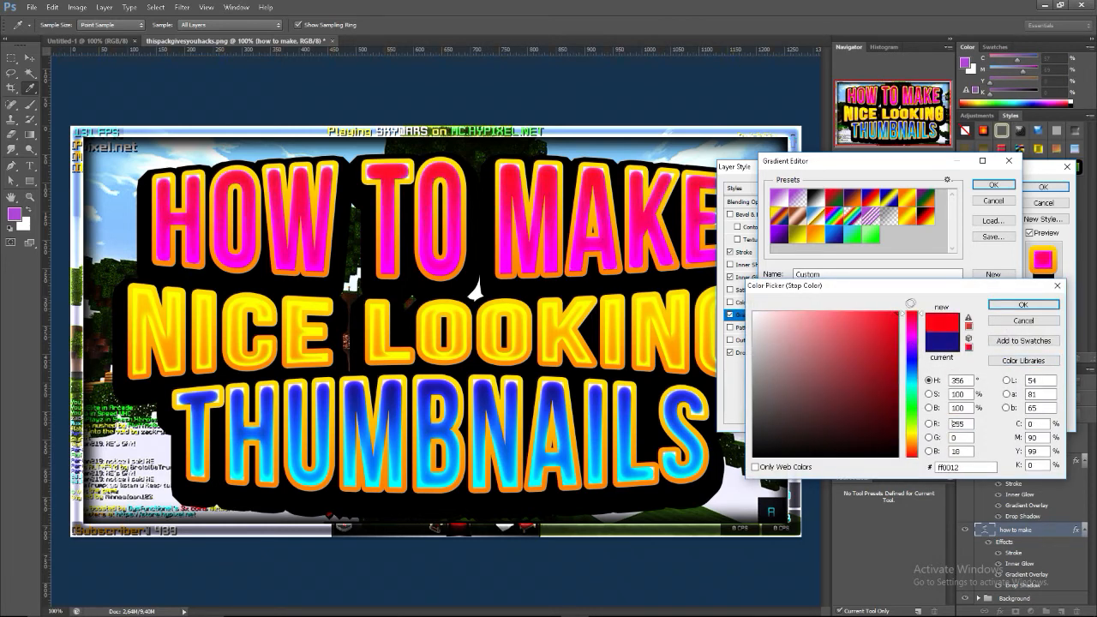
left_click(851, 337)
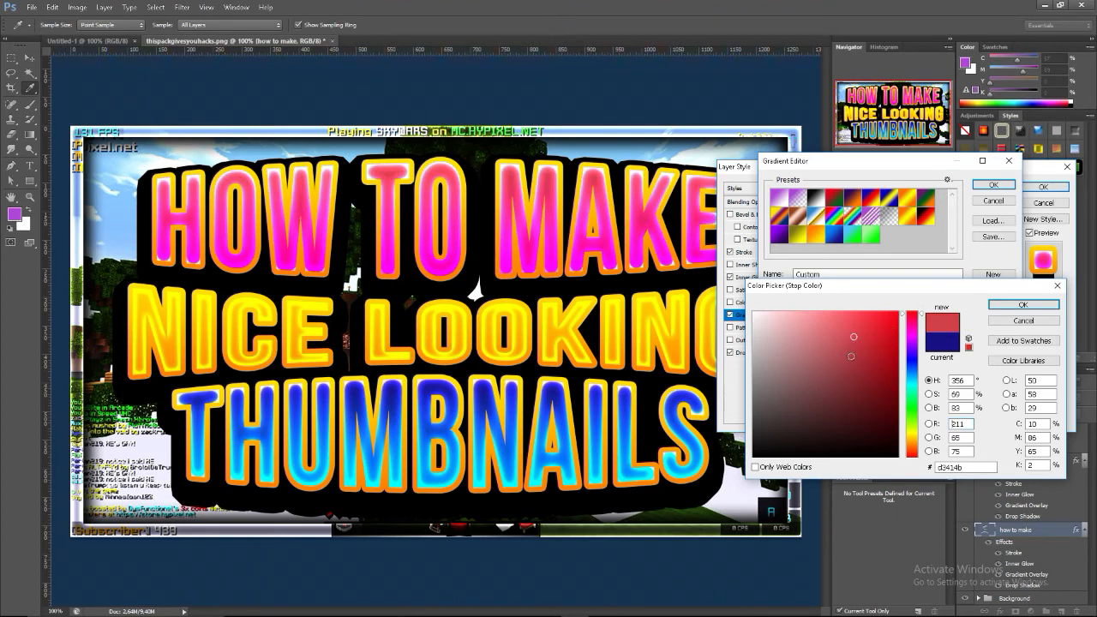
left_click(1022, 311)
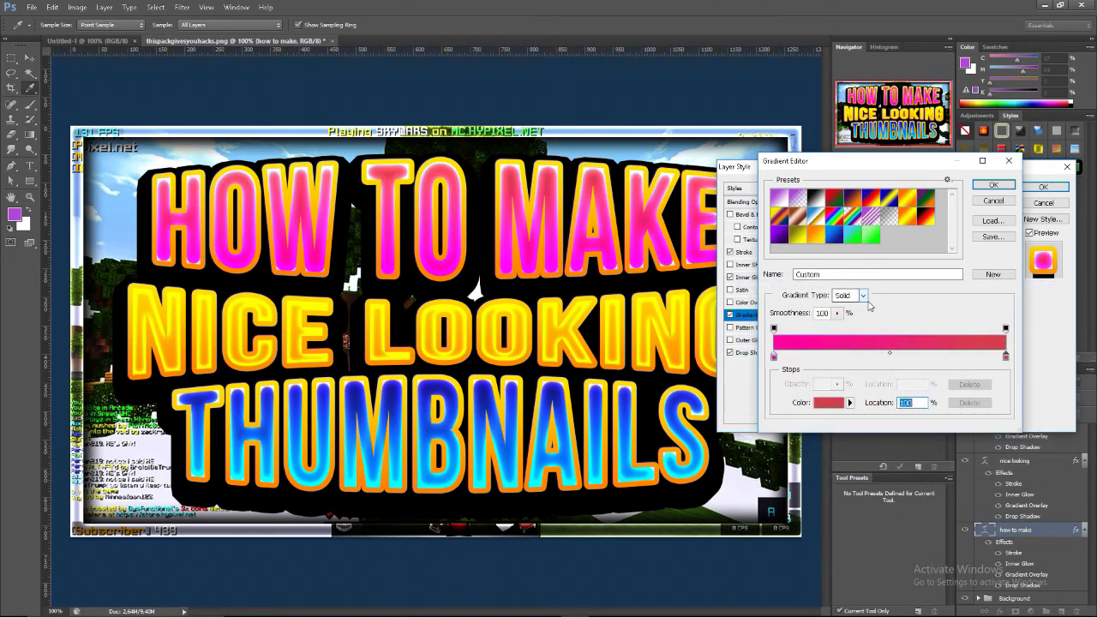
Try another shade for the pink gradient stop, restore its original pink, and apply the layer style
left_click(774, 357)
double_click(774, 357)
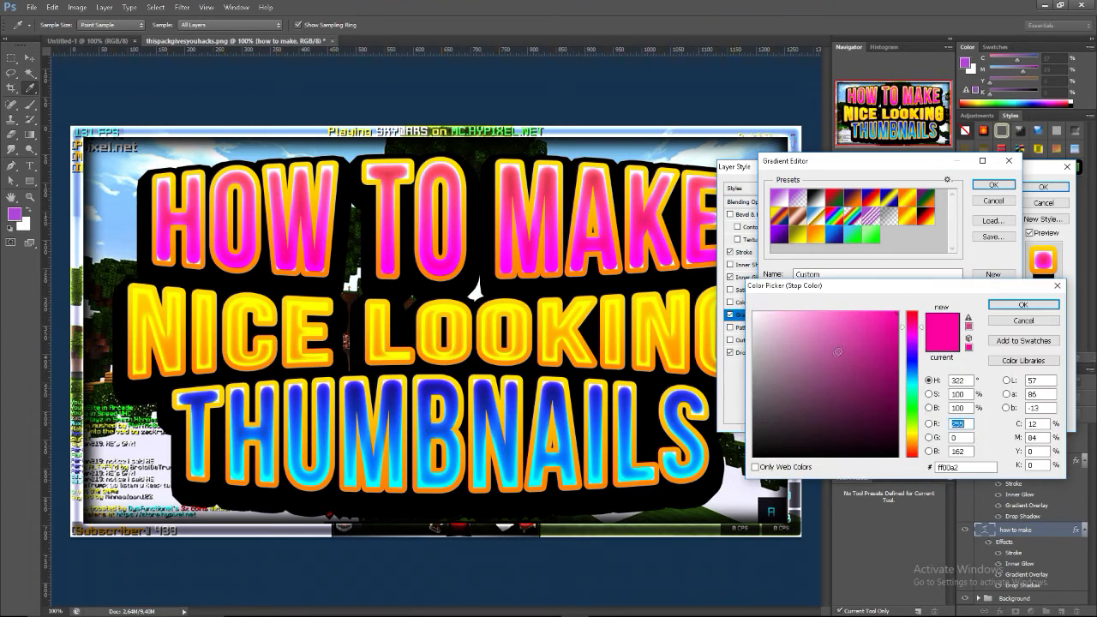
left_click_drag(884, 331, 870, 371)
left_click(942, 346)
left_click(1028, 307)
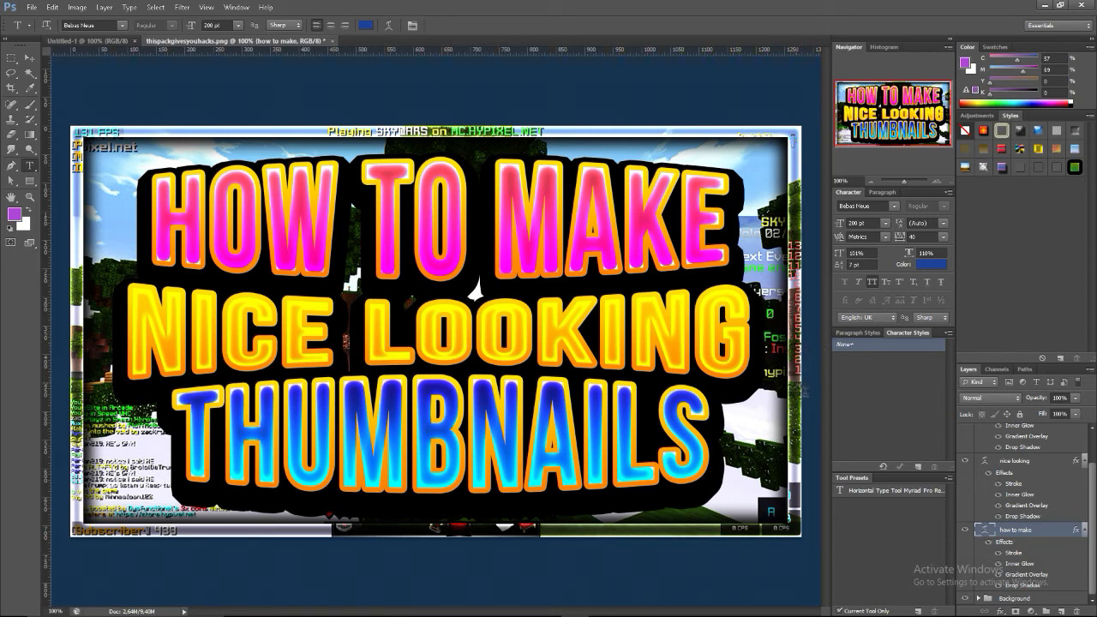
Create a new layer group above the "thumbnails" text layer
scroll(1062, 515, "up", 2)
left_click(1047, 433)
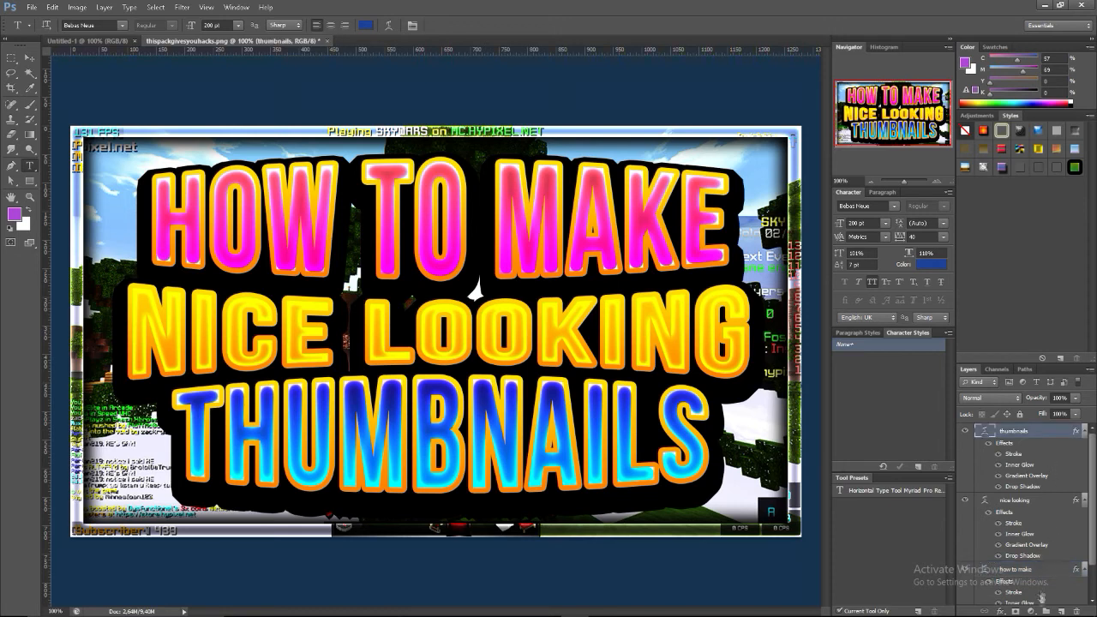
key("ctrl+g")
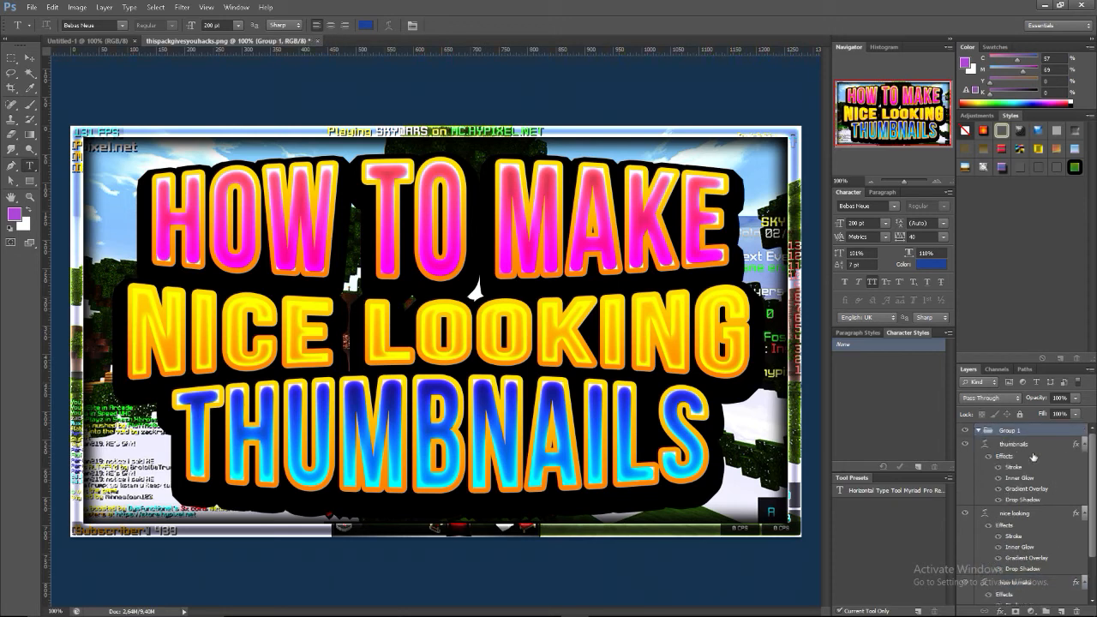
Move the "thumbnails", "nice looking" and "how to make" text layers into the new group and collapse it
left_click(1034, 453)
scroll(1024, 514, "down", 2)
left_click(1018, 530, "shift")
left_click_drag(1018, 531, 1031, 420)
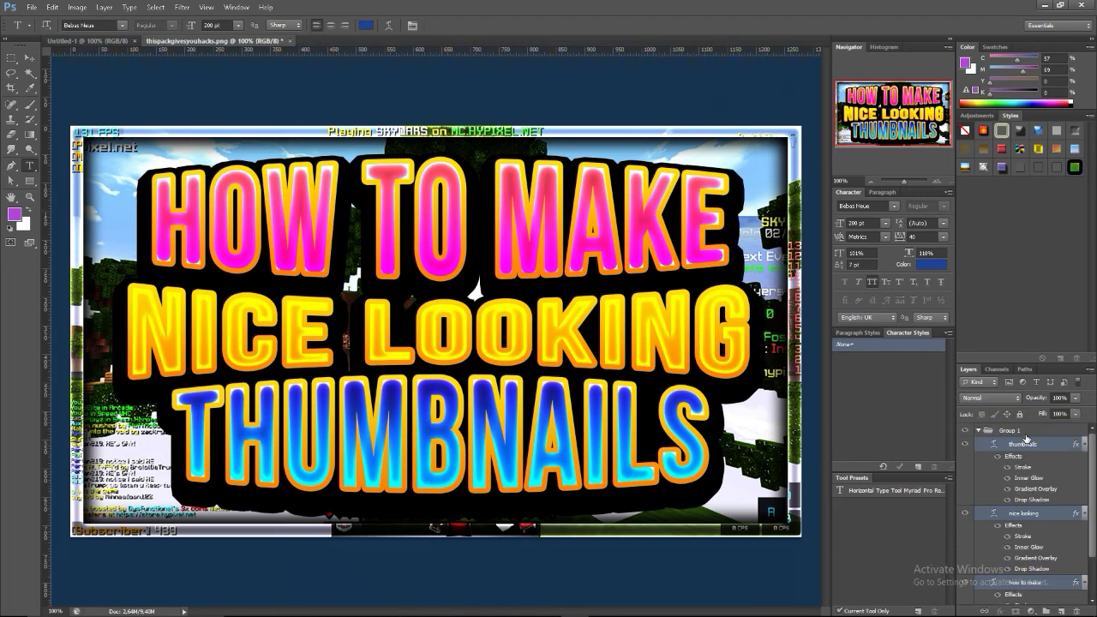
left_click(982, 432)
left_click(1025, 489)
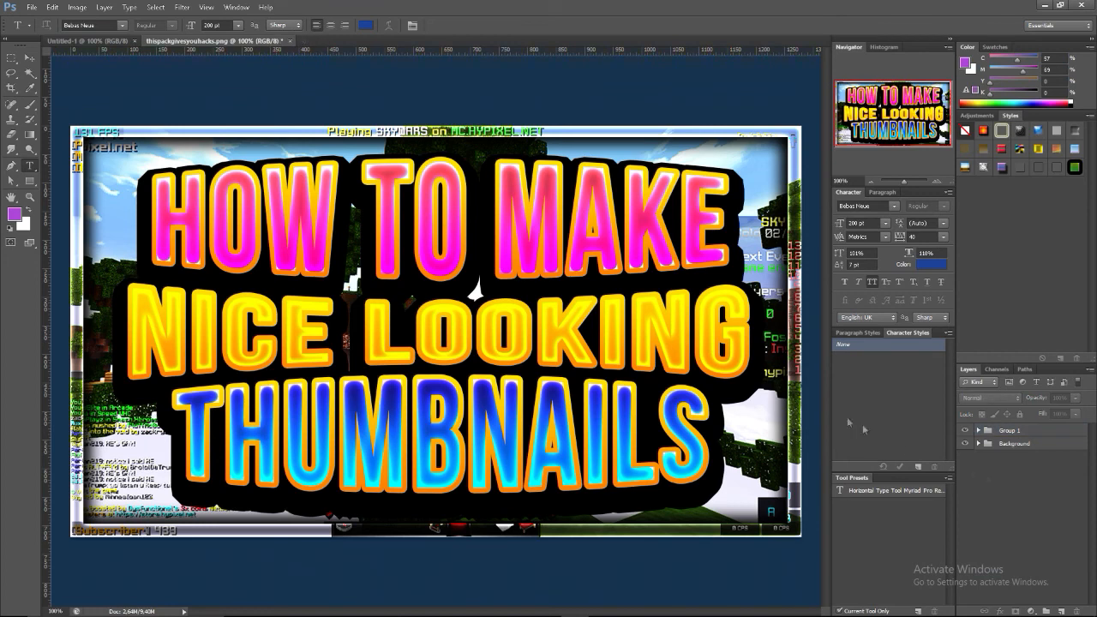
Rename the new layer group as "Text" and deselect it
double_click(1017, 430)
type("Text")
key("Return")
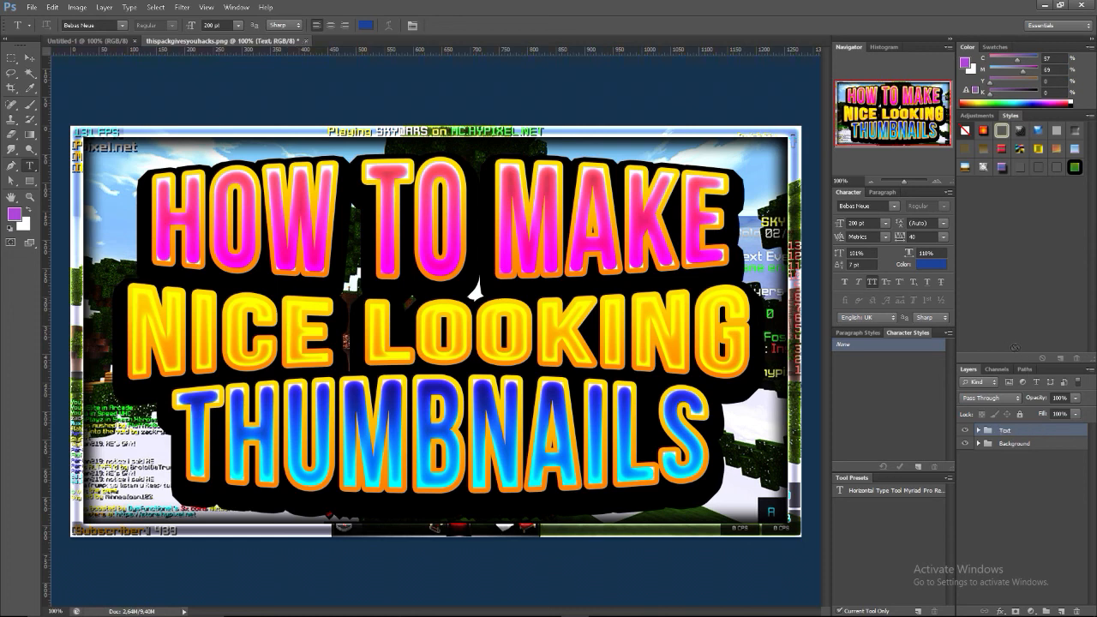
left_click(1020, 482)
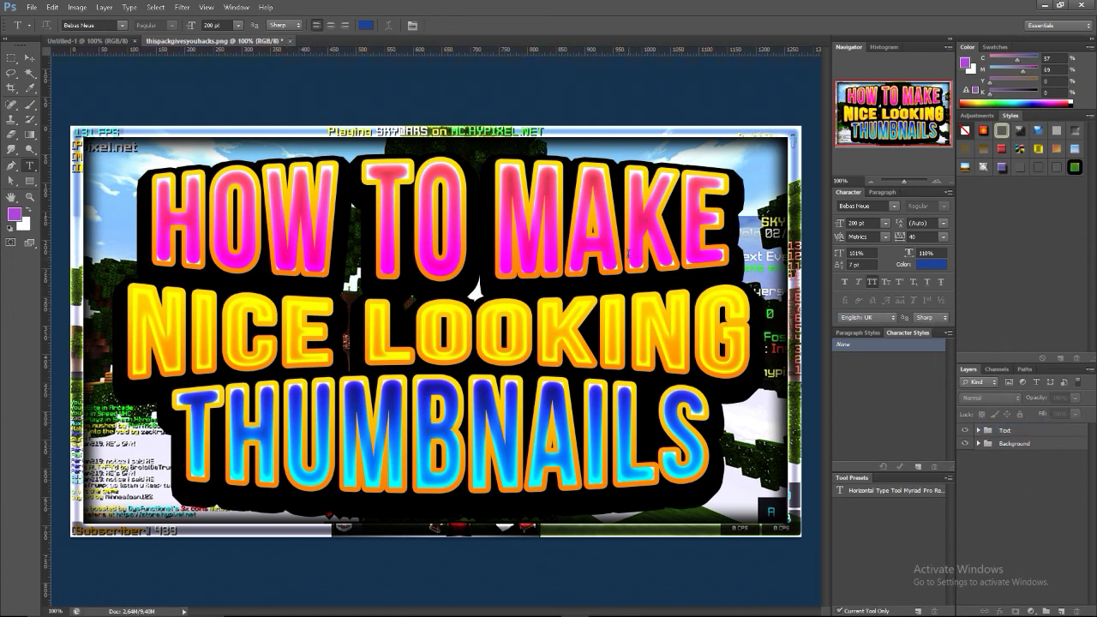